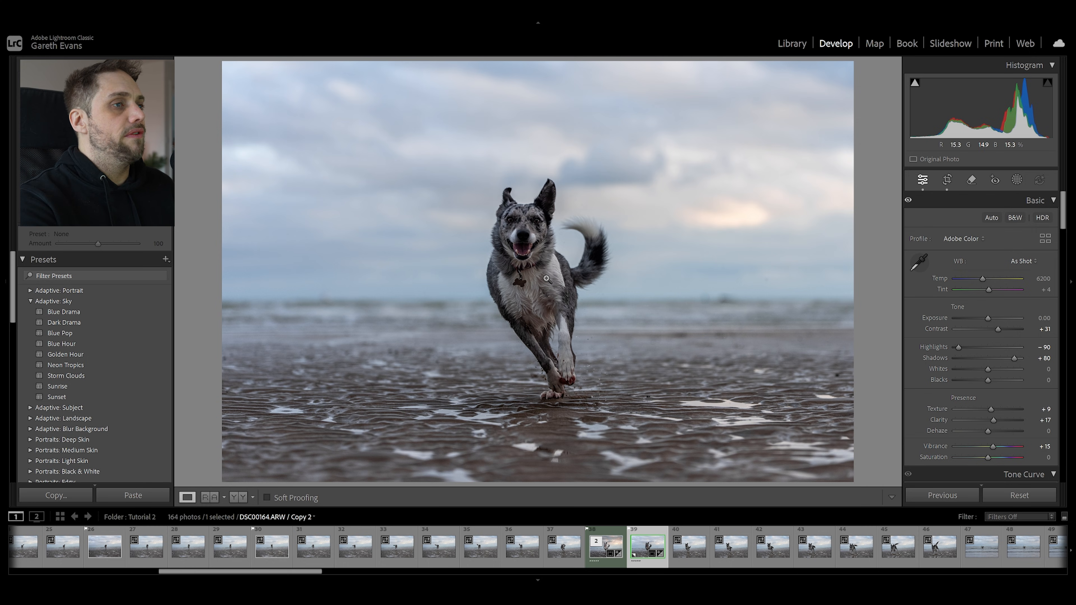
Create a Select Subject mask for the running dog, check its overlay, and raise the mask's exposure to 0.57
{"action": "left_click", "coordinate": [1015, 180]}
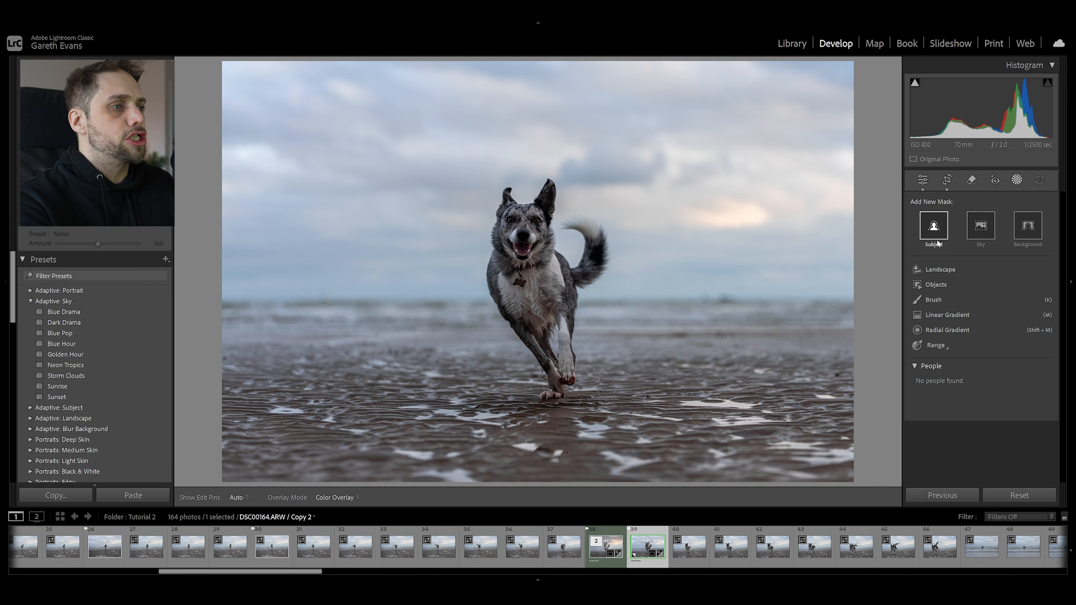
{"action": "left_click", "coordinate": [933, 227]}
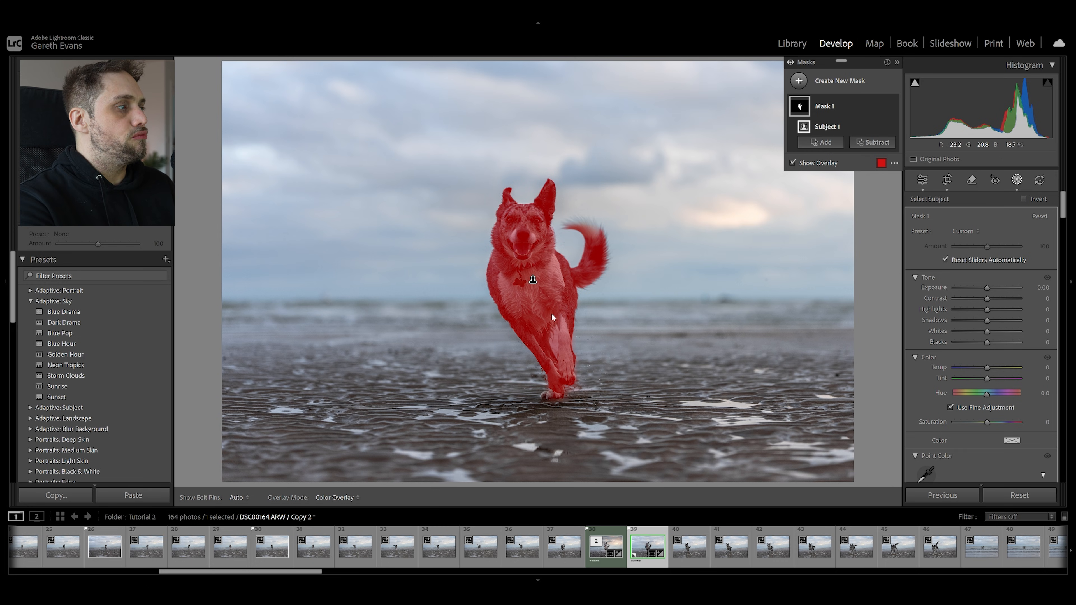
{"action": "key", "text": "o"}
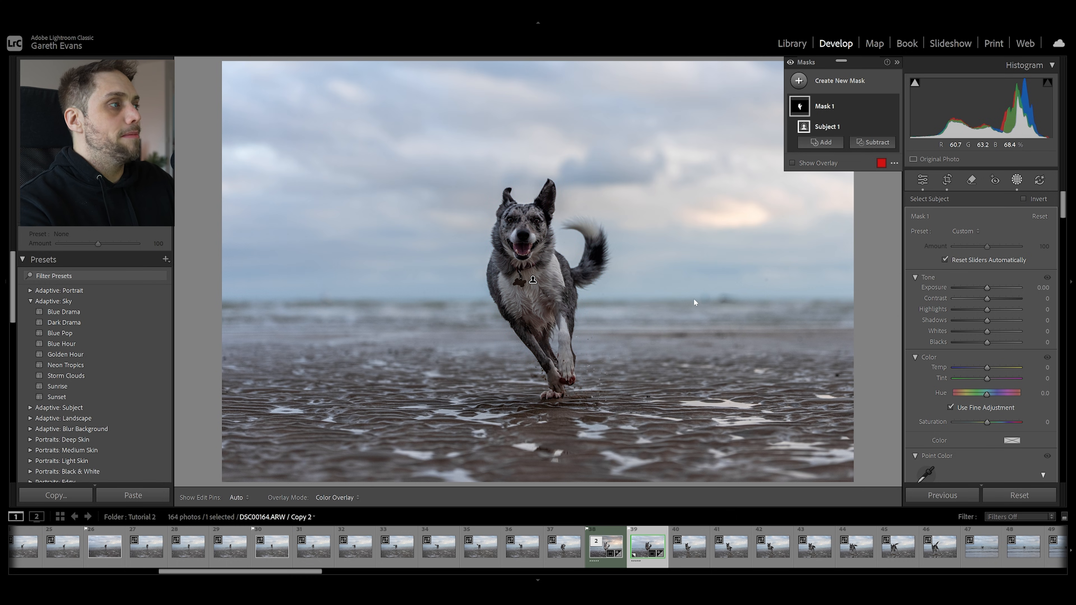
{"action": "key", "text": "o"}
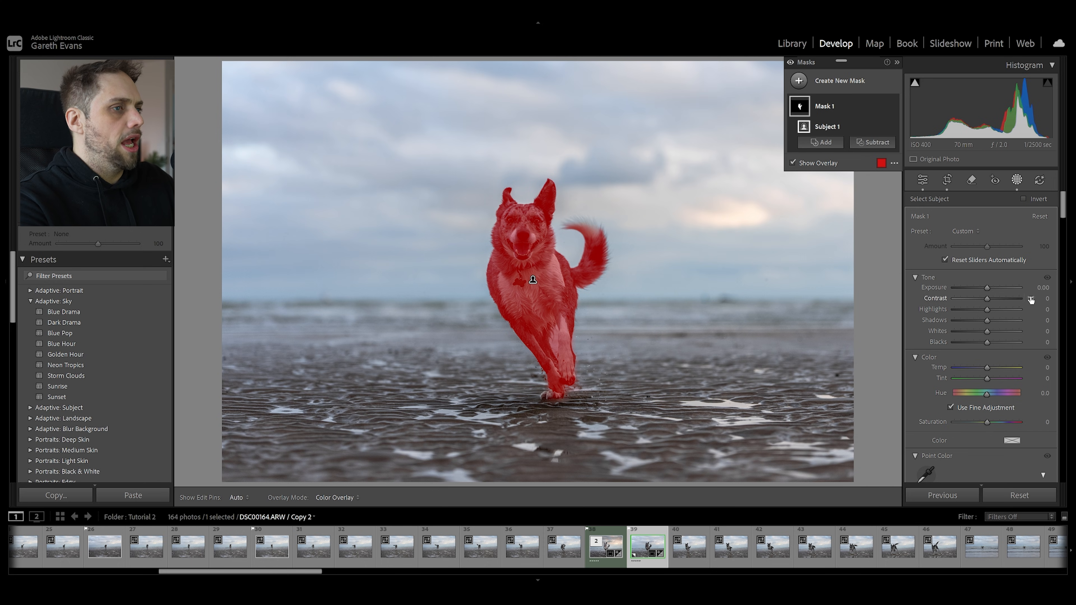
{"action": "left_click_drag", "start_coordinate": [987, 290], "coordinate": [992, 291]}
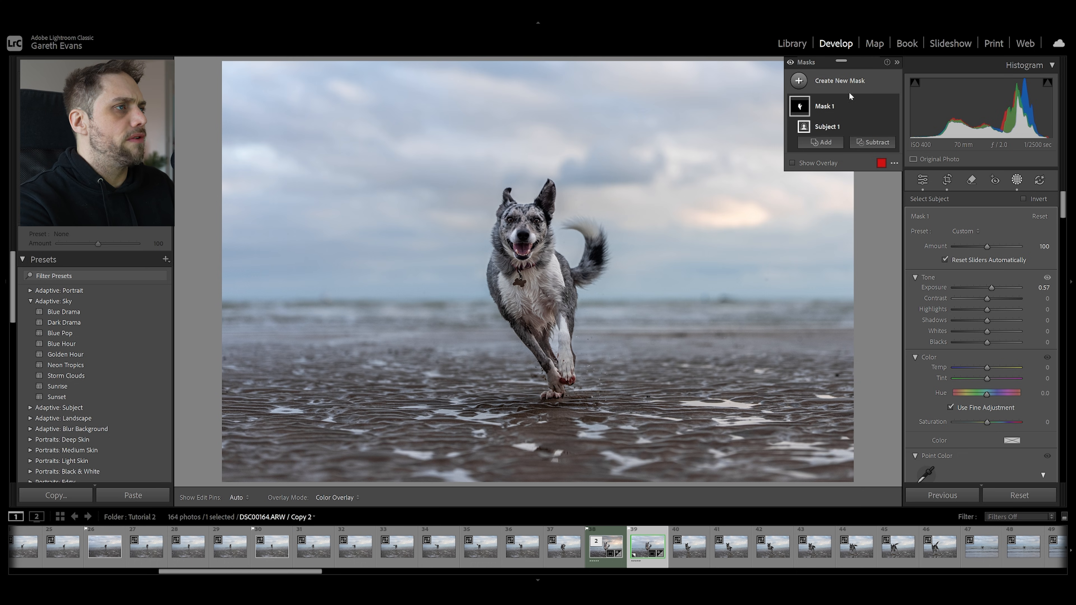
Hide the dog's subject mask and try raising the whole photo's exposure to +0.73 for comparison
{"action": "mouse_move", "coordinate": [882, 107]}
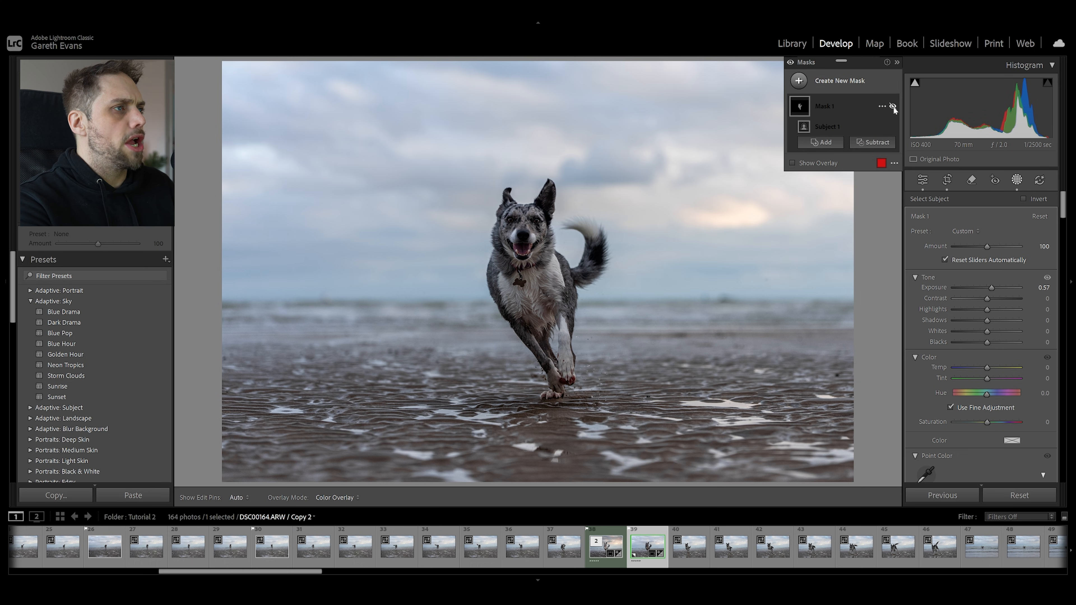
{"action": "left_click", "coordinate": [922, 180]}
{"action": "left_click_drag", "start_coordinate": [987, 319], "coordinate": [992, 318]}
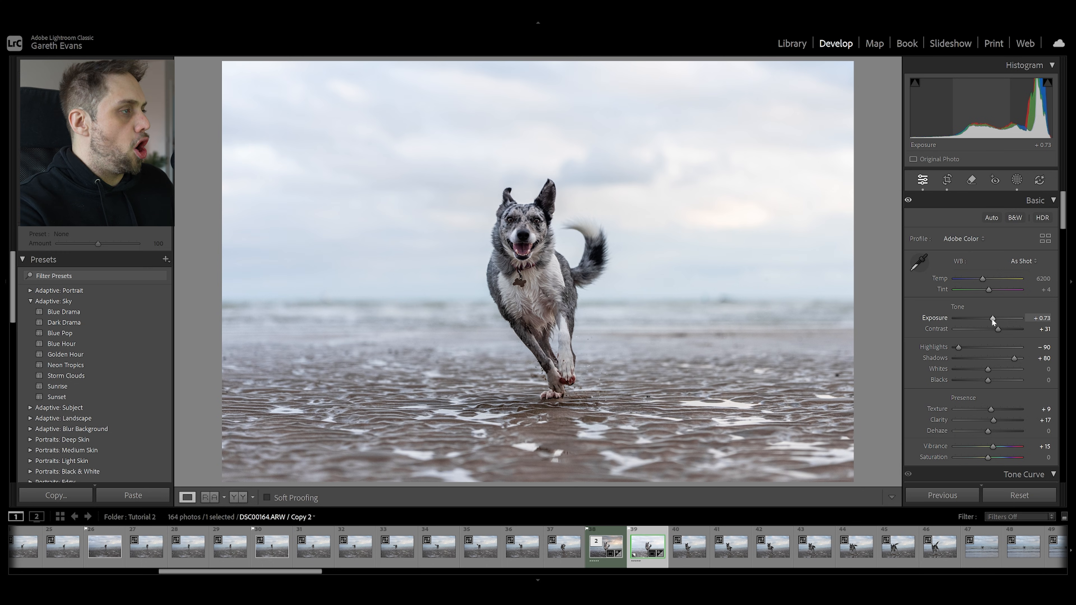
{"action": "key", "text": "ctrl+z"}
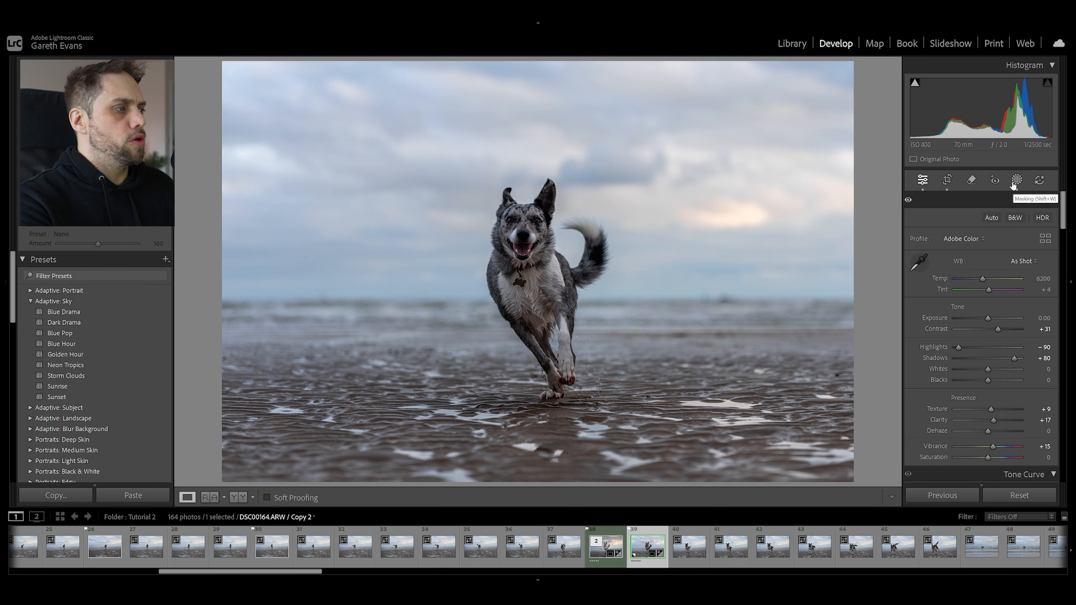
{"action": "left_click", "coordinate": [1016, 181]}
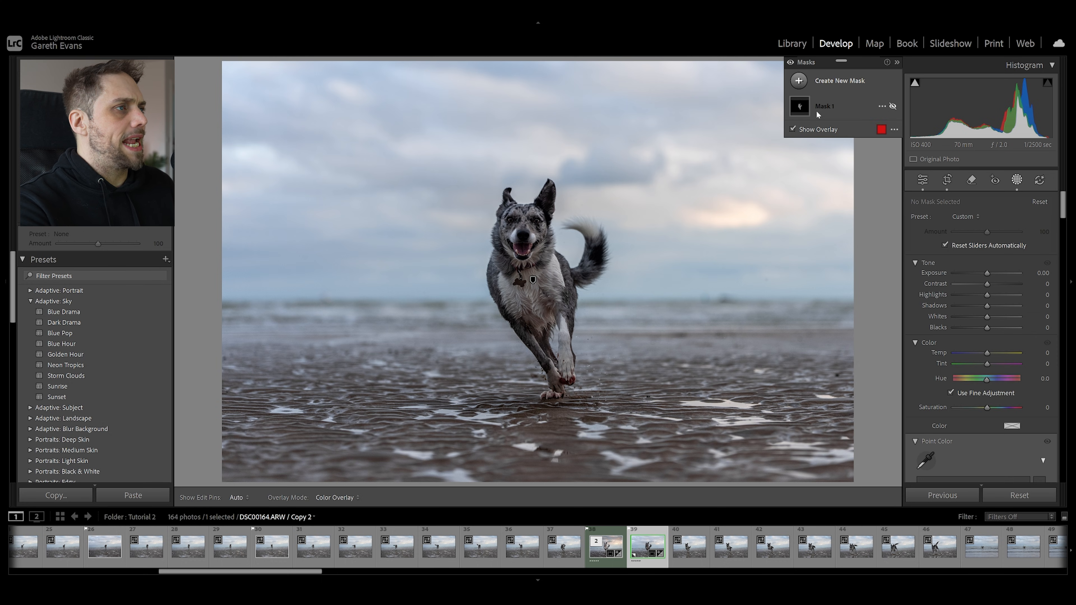
{"action": "left_click", "coordinate": [892, 107]}
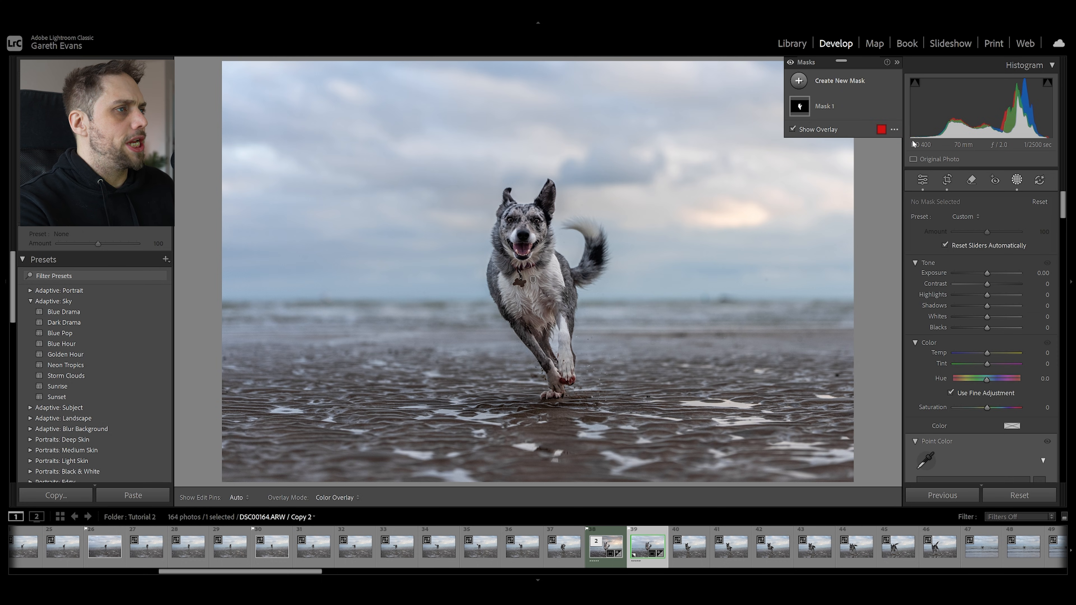
Select the dog's subject mask and set its exposure to 0.63
{"action": "left_click", "coordinate": [861, 112]}
{"action": "left_click", "coordinate": [862, 126]}
{"action": "left_click_drag", "start_coordinate": [991, 287], "coordinate": [993, 290]}
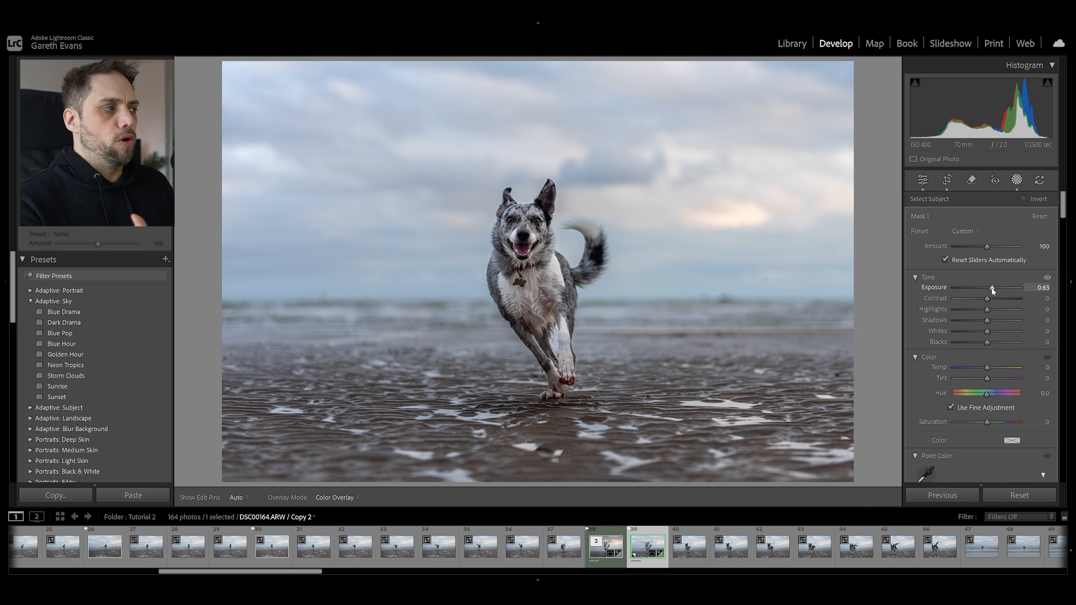
Add a new Select Background mask covering everything around the dog
{"action": "left_click", "coordinate": [840, 81]}
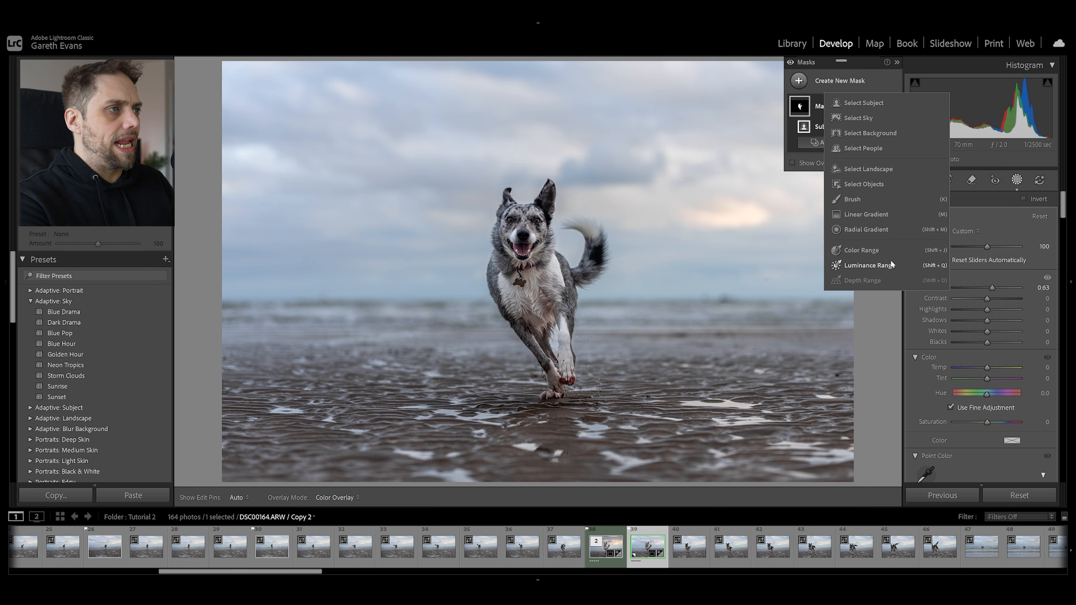
{"action": "left_click", "coordinate": [870, 133]}
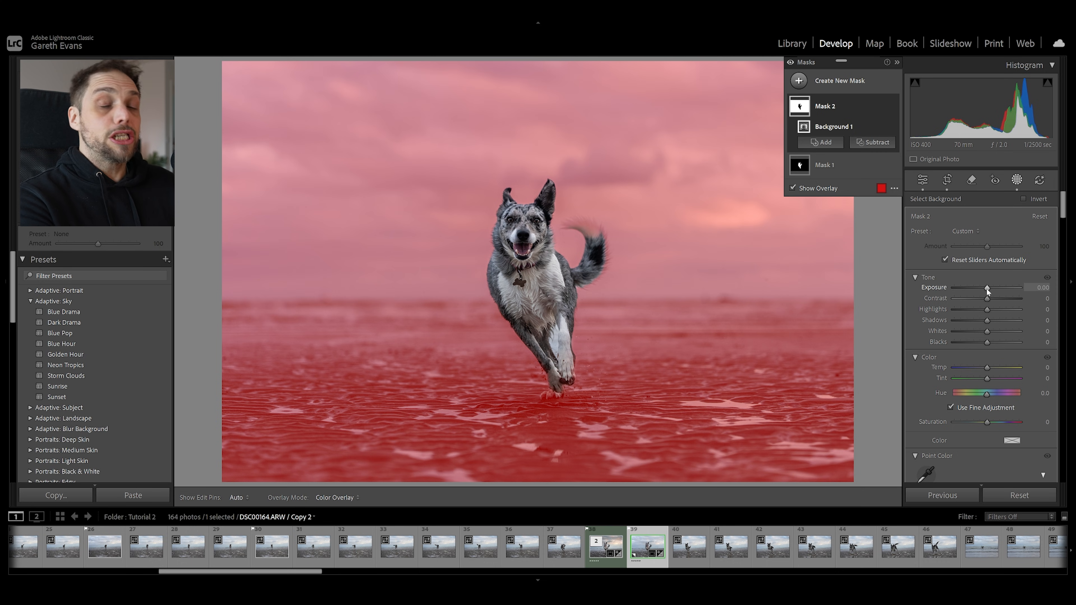
Try lowering the background mask's exposure to −0.63
{"action": "left_click_drag", "start_coordinate": [985, 287], "coordinate": [981, 286]}
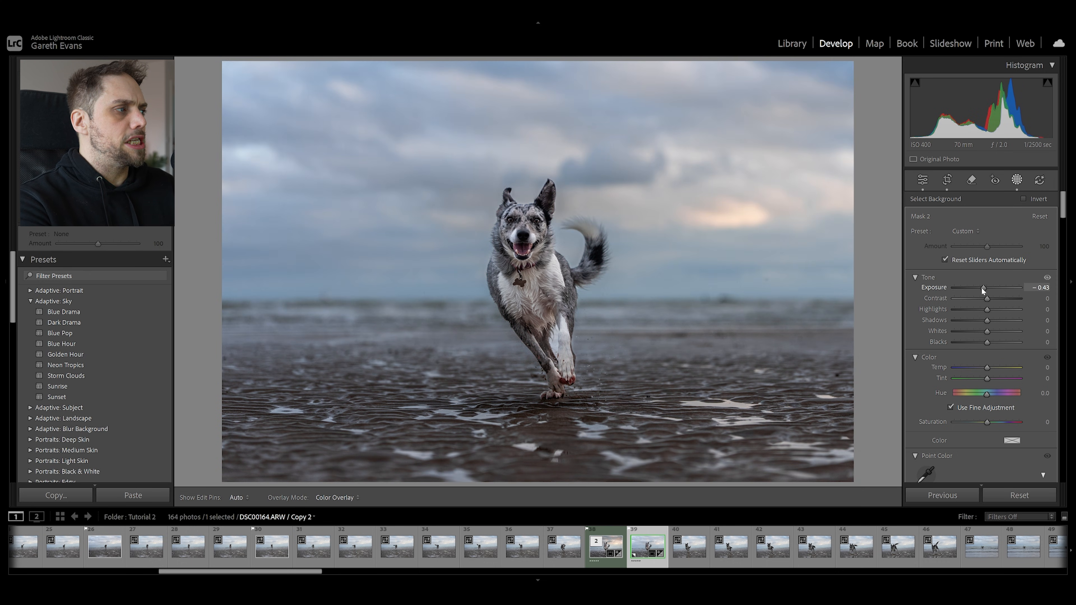
{"action": "left_click_drag", "start_coordinate": [980, 287], "coordinate": [979, 287]}
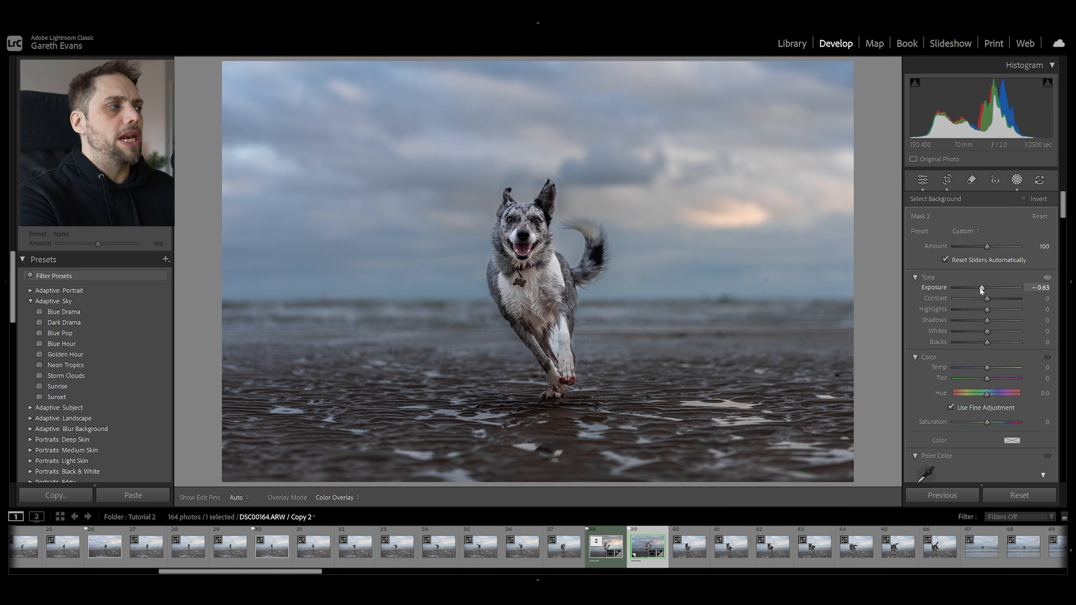
{"action": "double_click", "coordinate": [979, 286]}
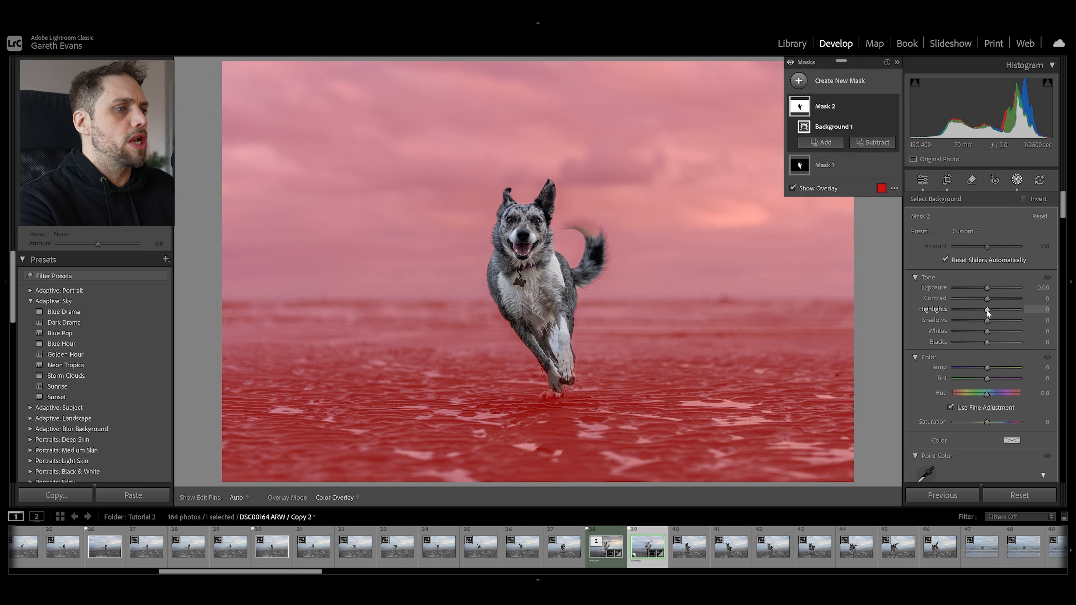
Set the background mask's highlights to −73 and shadows to −33
{"action": "left_click_drag", "start_coordinate": [983, 309], "coordinate": [961, 315]}
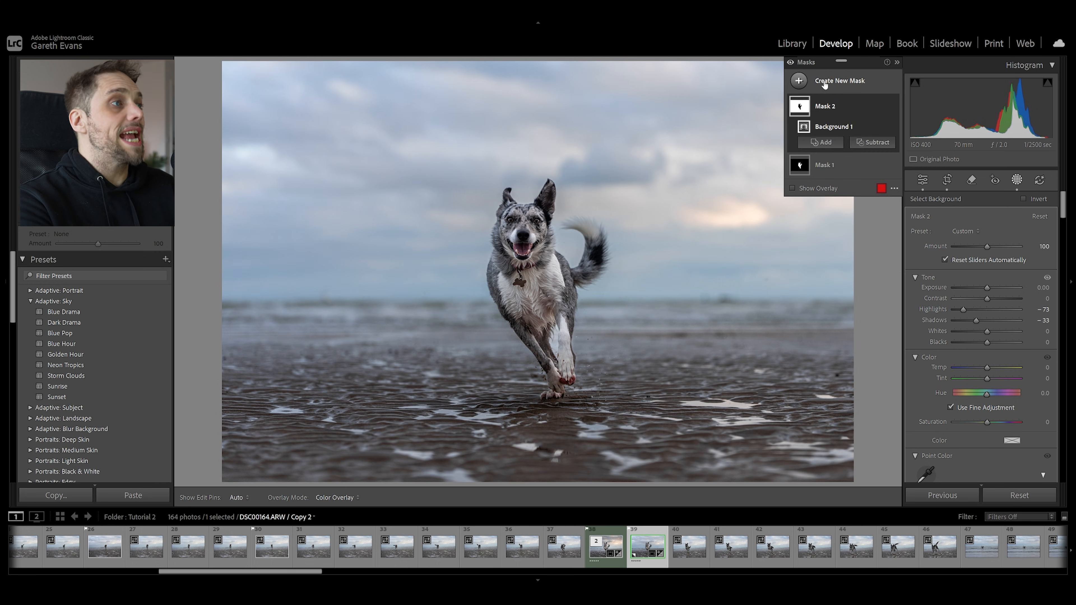
Add a new Select Sky mask to the beach photo
{"action": "left_click", "coordinate": [825, 82]}
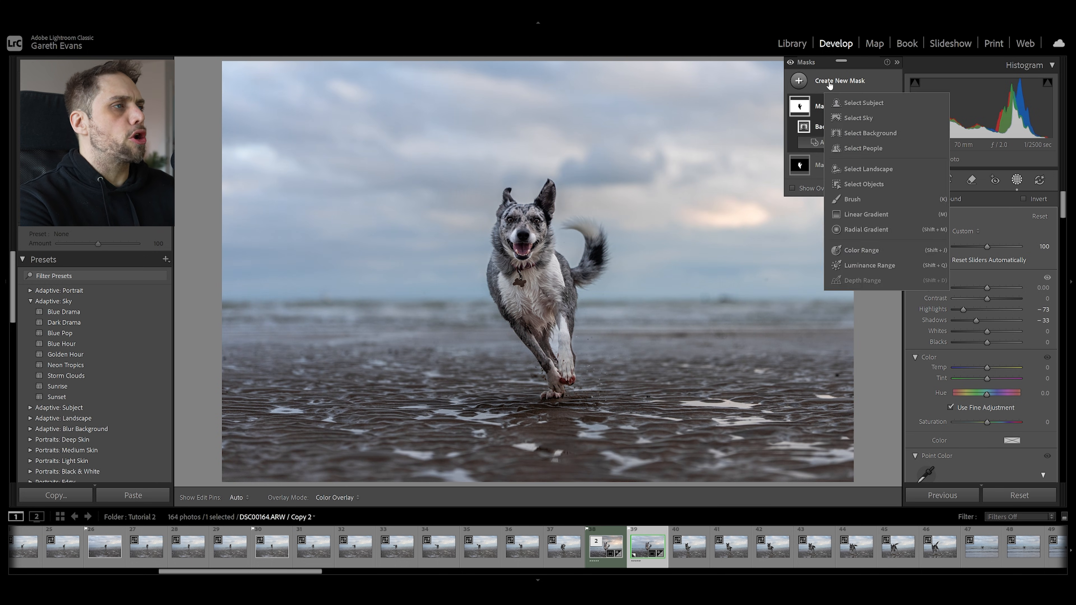
{"action": "left_click", "coordinate": [870, 118]}
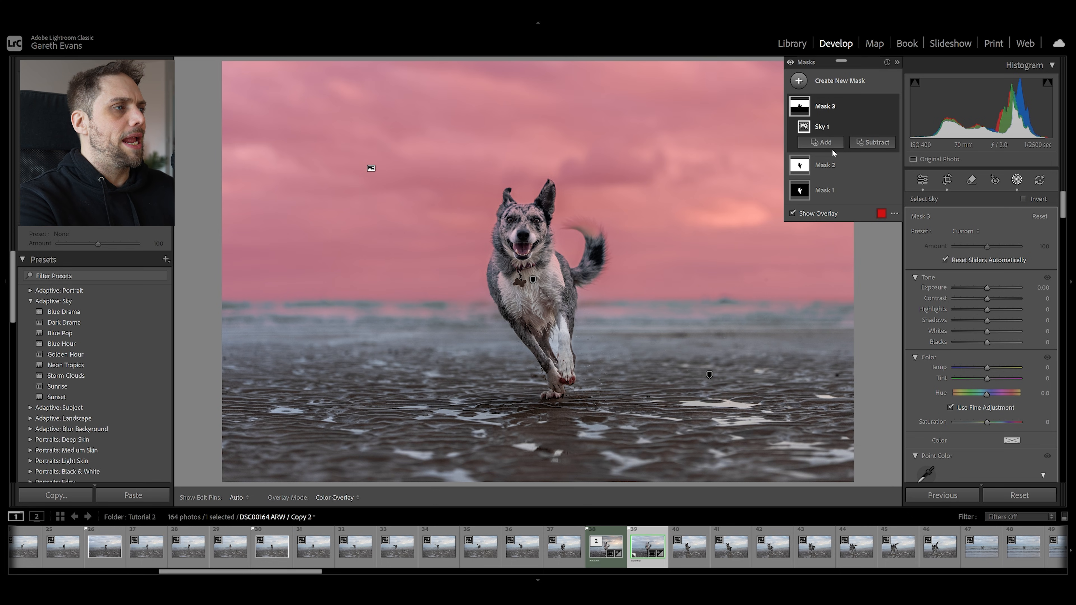
Subtract the dog's tail from the sky mask with a size 3.0 brush and check the result with the overlay
{"action": "left_click", "coordinate": [878, 145]}
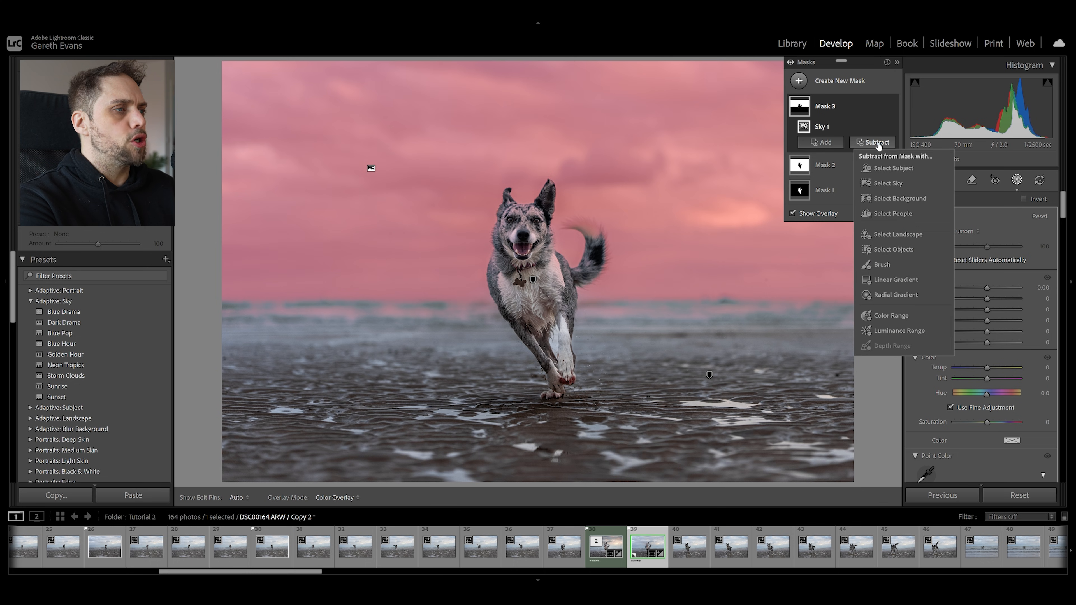
{"action": "left_click", "coordinate": [890, 264]}
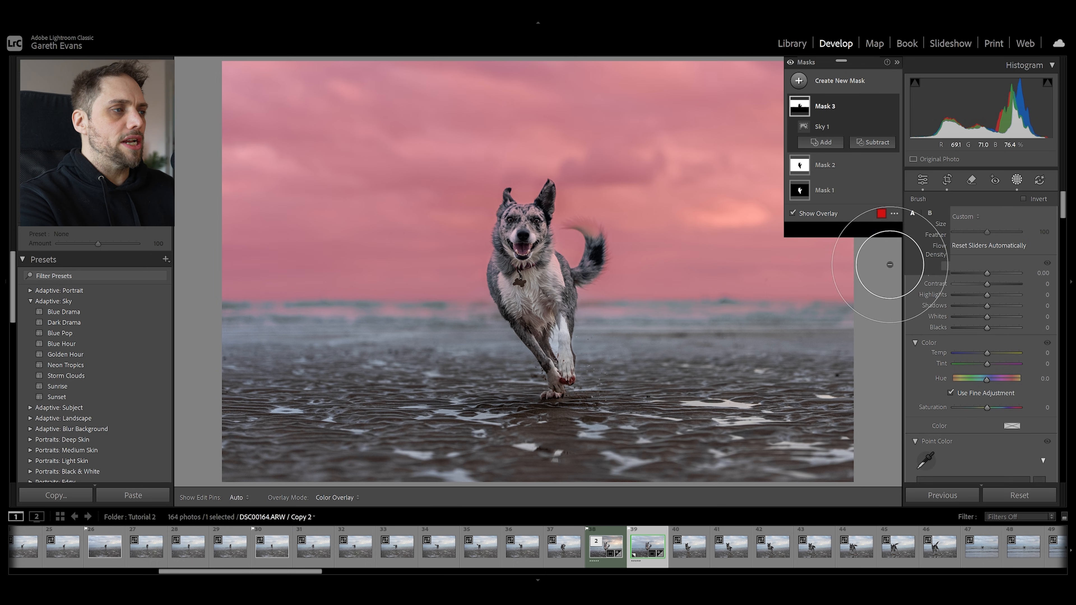
{"action": "key", "text": "["}
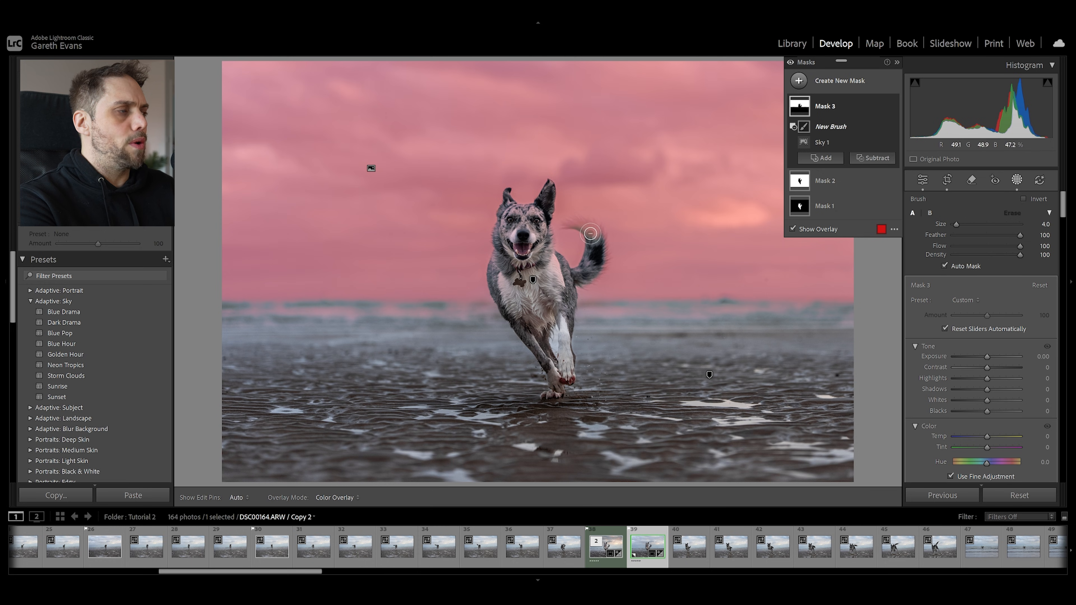
{"action": "key", "text": "]"}
{"action": "key", "text": "]"}
{"action": "key", "text": "]"}
{"action": "key", "text": "]"}
{"action": "key", "text": "]"}
{"action": "key", "text": "]"}
{"action": "key", "text": "]"}
{"action": "key", "text": "]"}
{"action": "key", "text": "]"}
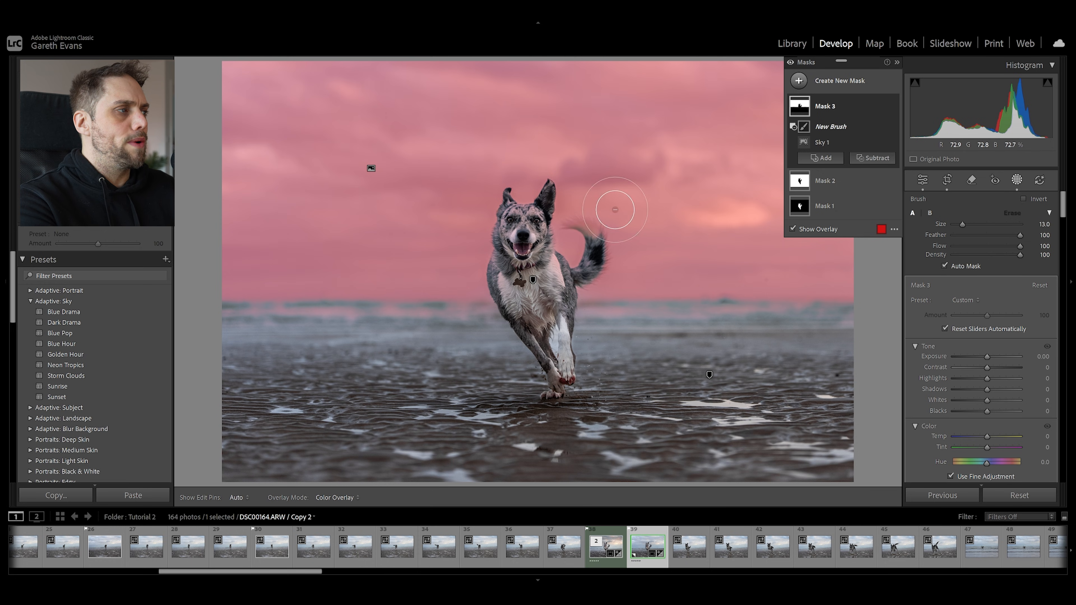
{"action": "key", "text": "["}
{"action": "key", "text": "["}
{"action": "key", "text": "["}
{"action": "key", "text": "["}
{"action": "key", "text": "["}
{"action": "key", "text": "["}
{"action": "key", "text": "["}
{"action": "key", "text": "["}
{"action": "key", "text": "["}
{"action": "key", "text": "bracketleft"}
{"action": "key", "text": "h"}
{"action": "mouse_move", "coordinate": [593, 238]}
{"action": "left_mouse_down"}
{"action": "mouse_move", "coordinate": [570, 225]}
{"action": "mouse_move", "coordinate": [598, 237]}
{"action": "left_mouse_up"}
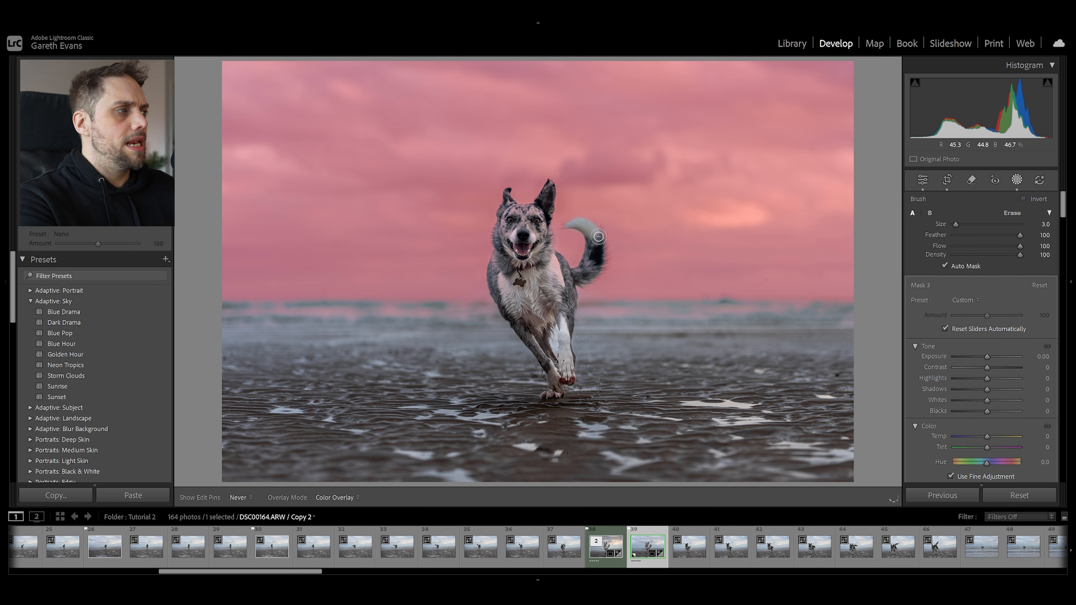
{"action": "key", "text": "h"}
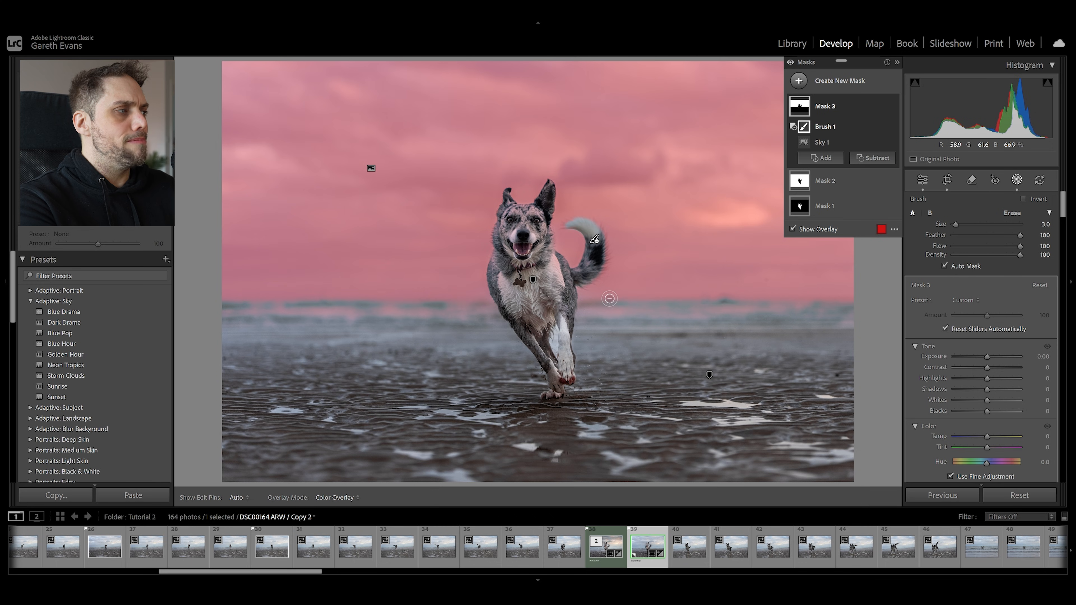
{"action": "key", "text": "o"}
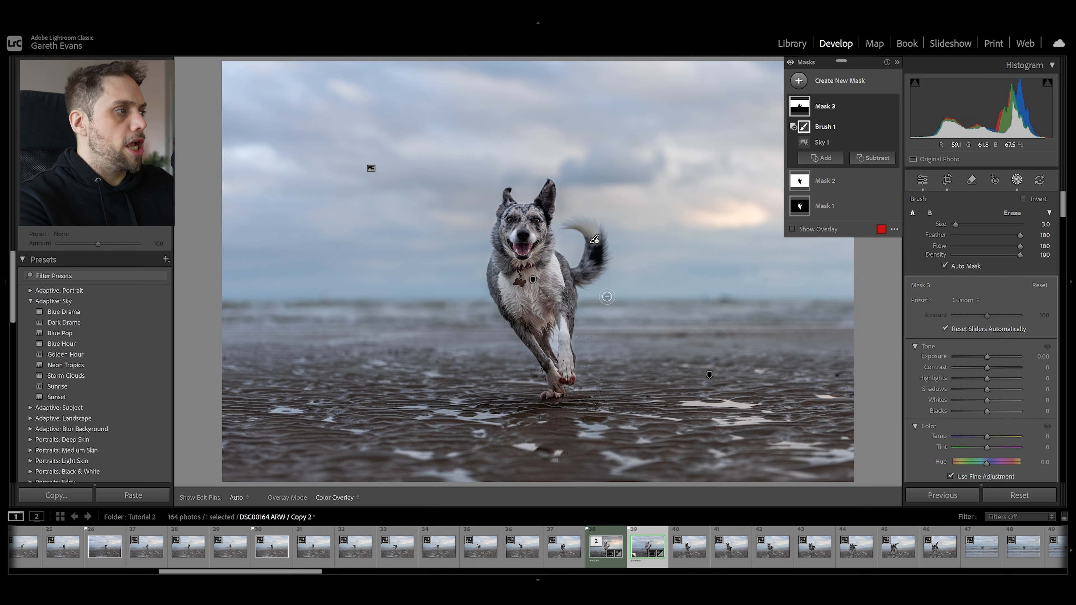
{"action": "key", "text": "o"}
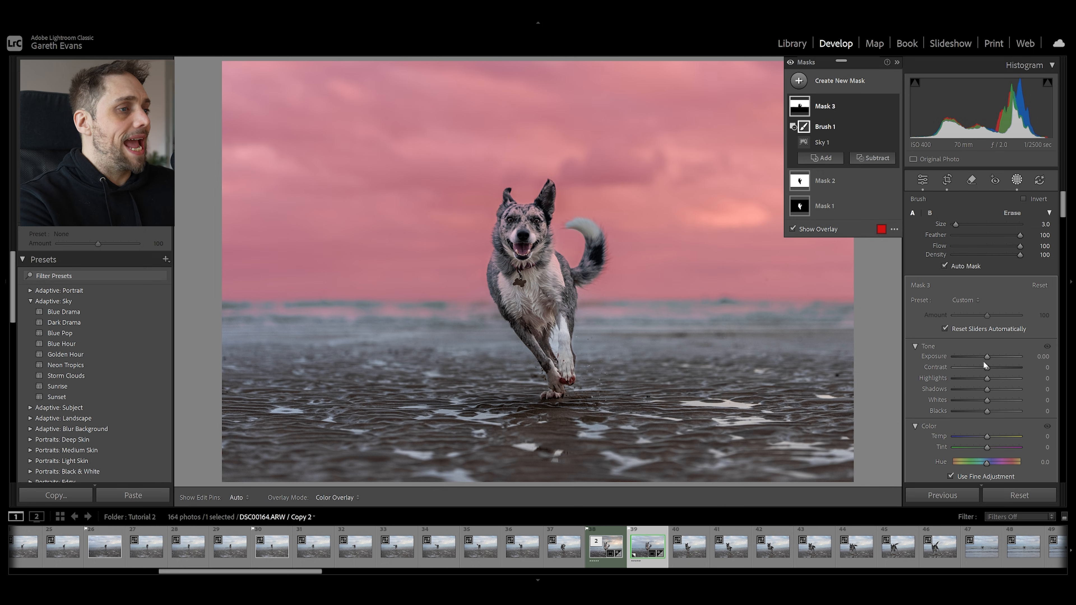
Set the sky mask's contrast to 30, leave its exposure at 0.00, and warm its temperature slightly
{"action": "mouse_move", "coordinate": [987, 367]}
{"action": "left_mouse_down"}
{"action": "mouse_move", "coordinate": [1006, 368]}
{"action": "mouse_move", "coordinate": [985, 355]}
{"action": "mouse_move", "coordinate": [991, 381]}
{"action": "left_mouse_up"}
{"action": "scroll", "coordinate": [956, 375], "scroll_direction": "down", "scroll_amount": 10}
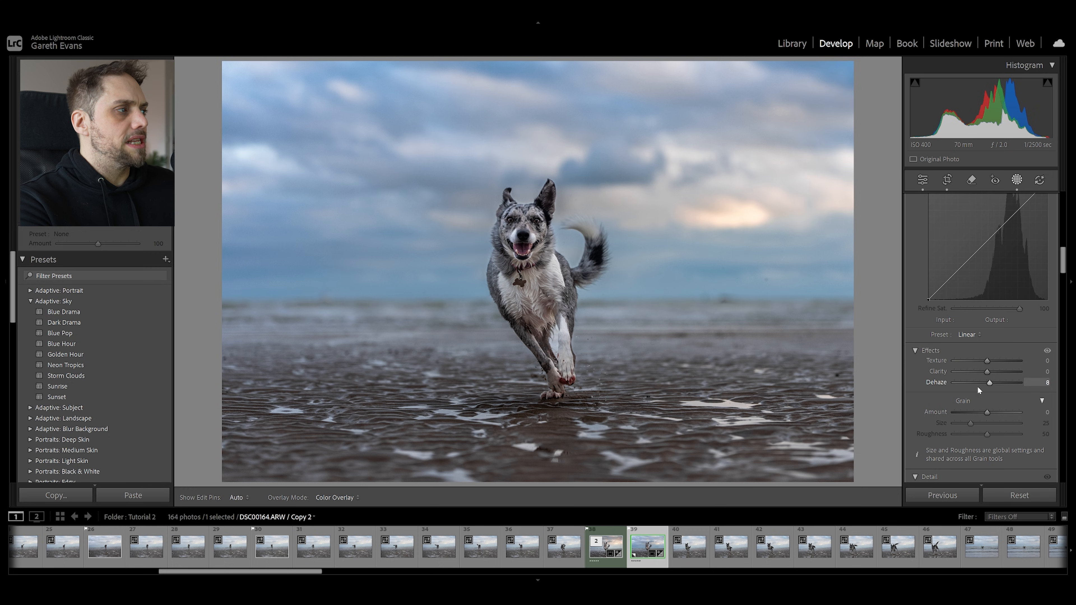
{"action": "scroll", "coordinate": [961, 391], "scroll_direction": "up", "scroll_amount": 10}
{"action": "double_click", "coordinate": [986, 356]}
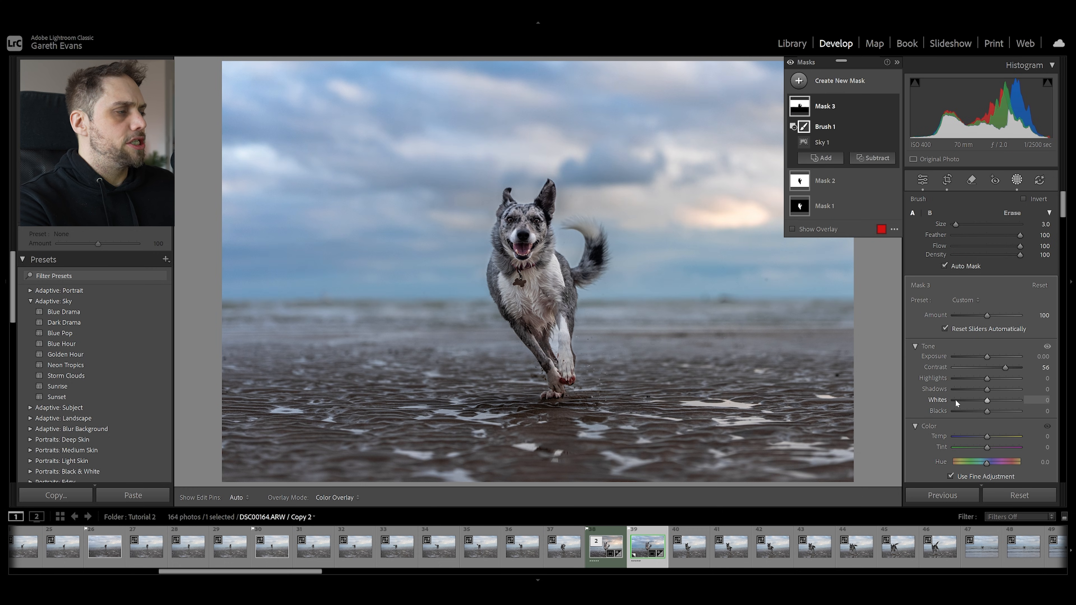
{"action": "left_click_drag", "start_coordinate": [1005, 368], "coordinate": [997, 369]}
{"action": "left_click_drag", "start_coordinate": [987, 435], "coordinate": [994, 434]}
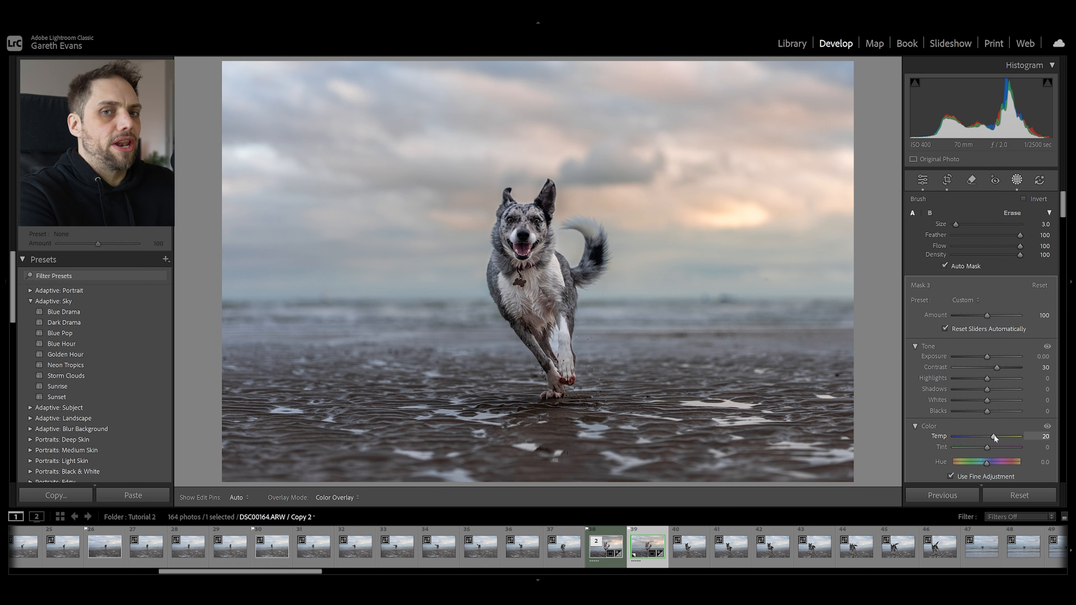
{"action": "left_click_drag", "start_coordinate": [992, 436], "coordinate": [989, 437]}
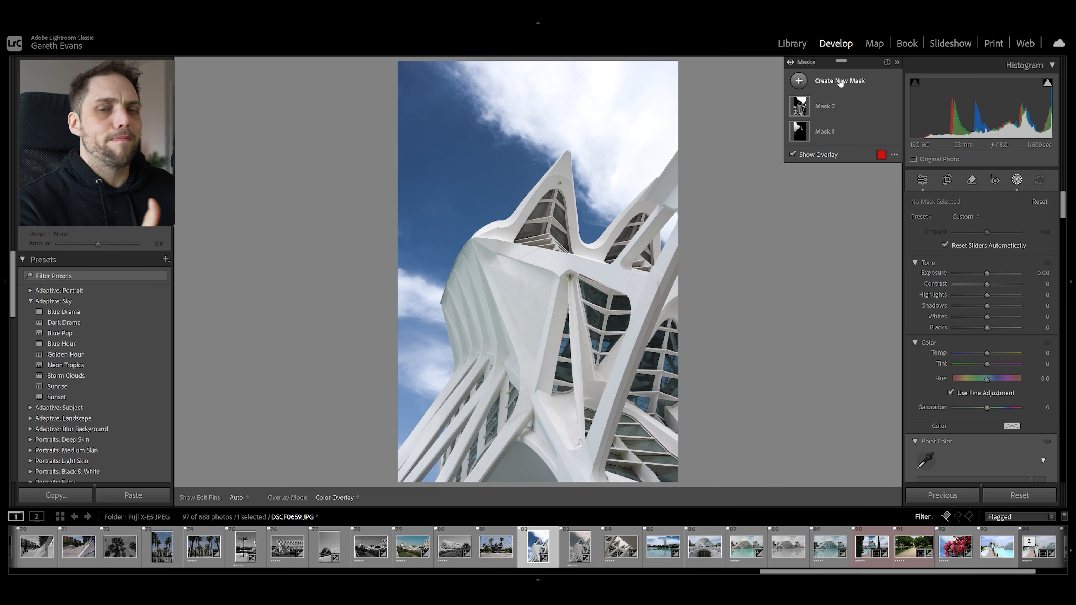
Create a Select Objects mask on the architecture photo by brushing over the white building
{"action": "left_click", "coordinate": [839, 80]}
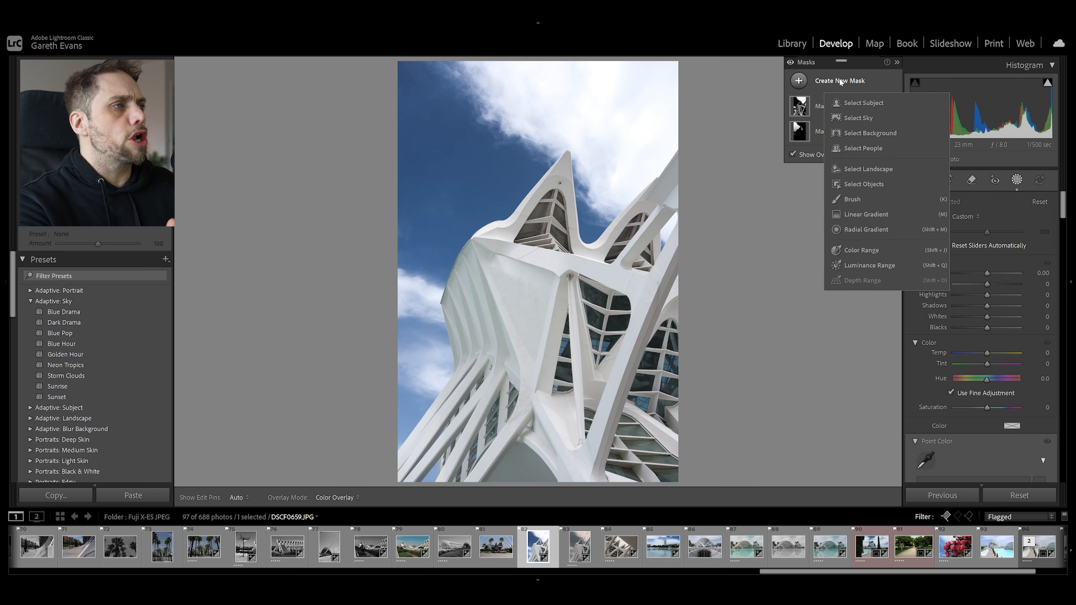
{"action": "left_click", "coordinate": [867, 185]}
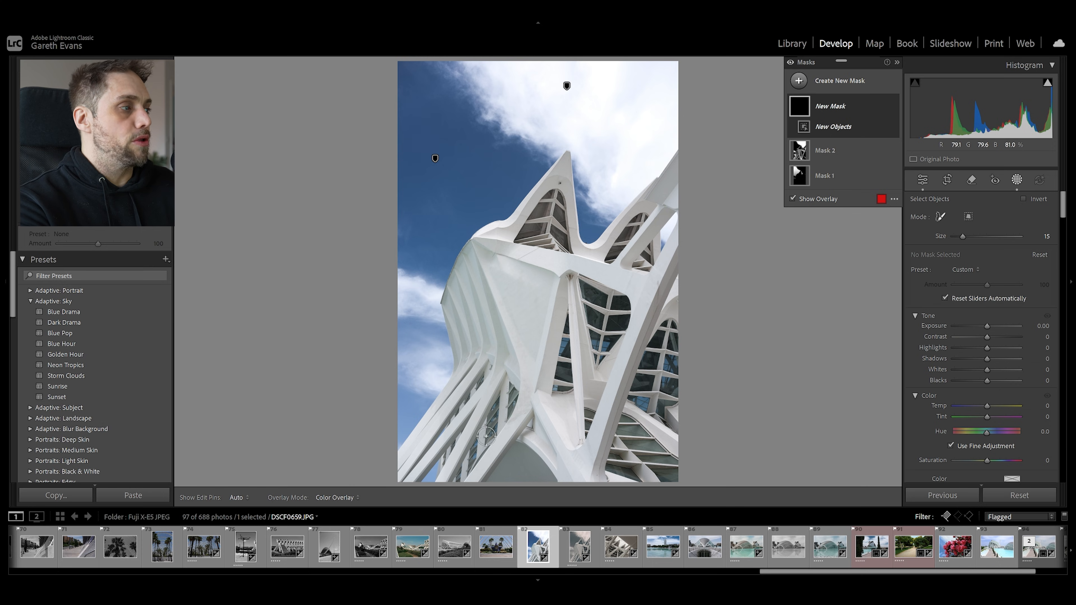
{"action": "mouse_move", "coordinate": [568, 158]}
{"action": "left_mouse_down"}
{"action": "mouse_move", "coordinate": [457, 272]}
{"action": "mouse_move", "coordinate": [446, 313]}
{"action": "mouse_move", "coordinate": [461, 374]}
{"action": "mouse_move", "coordinate": [409, 439]}
{"action": "mouse_move", "coordinate": [396, 483]}
{"action": "mouse_move", "coordinate": [457, 436]}
{"action": "mouse_move", "coordinate": [436, 486]}
{"action": "mouse_move", "coordinate": [485, 494]}
{"action": "mouse_move", "coordinate": [542, 479]}
{"action": "mouse_move", "coordinate": [585, 489]}
{"action": "mouse_move", "coordinate": [541, 477]}
{"action": "mouse_move", "coordinate": [682, 484]}
{"action": "mouse_move", "coordinate": [678, 165]}
{"action": "mouse_move", "coordinate": [612, 239]}
{"action": "mouse_move", "coordinate": [585, 251]}
{"action": "mouse_move", "coordinate": [569, 167]}
{"action": "mouse_move", "coordinate": [521, 238]}
{"action": "mouse_move", "coordinate": [488, 259]}
{"action": "mouse_move", "coordinate": [512, 282]}
{"action": "mouse_move", "coordinate": [503, 393]}
{"action": "mouse_move", "coordinate": [474, 396]}
{"action": "mouse_move", "coordinate": [456, 418]}
{"action": "mouse_move", "coordinate": [516, 392]}
{"action": "mouse_move", "coordinate": [486, 445]}
{"action": "mouse_move", "coordinate": [550, 472]}
{"action": "mouse_move", "coordinate": [694, 453]}
{"action": "mouse_move", "coordinate": [647, 468]}
{"action": "mouse_move", "coordinate": [570, 442]}
{"action": "mouse_move", "coordinate": [560, 403]}
{"action": "mouse_move", "coordinate": [593, 343]}
{"action": "mouse_move", "coordinate": [663, 329]}
{"action": "mouse_move", "coordinate": [572, 323]}
{"action": "mouse_move", "coordinate": [578, 271]}
{"action": "left_mouse_up"}
{"action": "mouse_move", "coordinate": [629, 215]}
{"action": "left_mouse_down"}
{"action": "mouse_move", "coordinate": [653, 226]}
{"action": "mouse_move", "coordinate": [643, 296]}
{"action": "mouse_move", "coordinate": [657, 250]}
{"action": "mouse_move", "coordinate": [657, 278]}
{"action": "mouse_move", "coordinate": [552, 334]}
{"action": "mouse_move", "coordinate": [516, 314]}
{"action": "mouse_move", "coordinate": [525, 255]}
{"action": "mouse_move", "coordinate": [537, 226]}
{"action": "mouse_move", "coordinate": [543, 253]}
{"action": "mouse_move", "coordinate": [556, 244]}
{"action": "mouse_move", "coordinate": [555, 213]}
{"action": "mouse_move", "coordinate": [595, 305]}
{"action": "mouse_move", "coordinate": [637, 313]}
{"action": "left_mouse_up"}
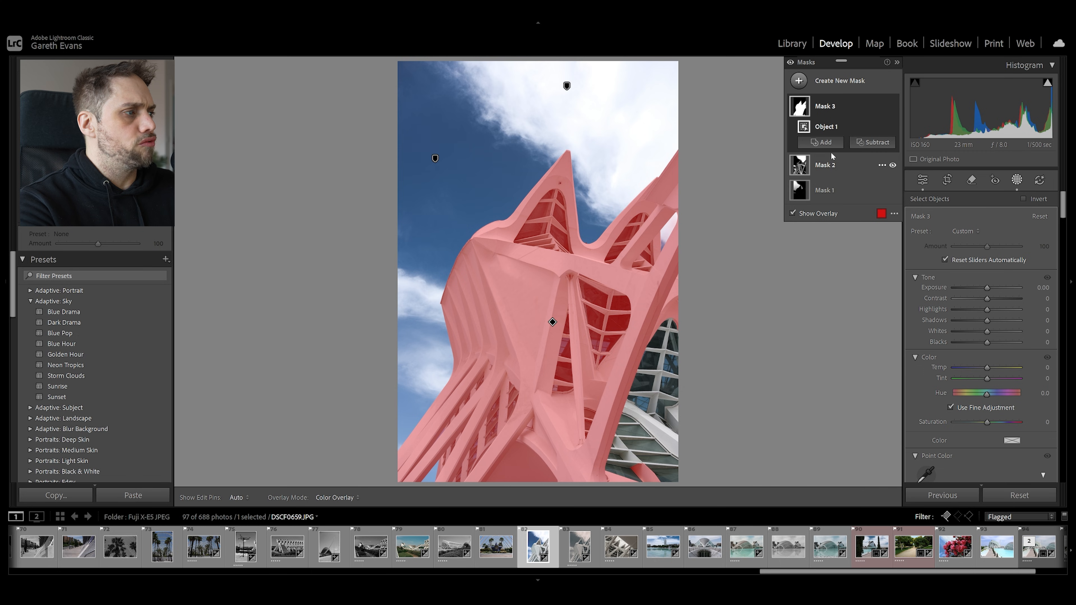
Add the unselected glass and lattice section to the building mask with a size 12.0 brush and Auto Mask on
{"action": "left_click", "coordinate": [823, 142]}
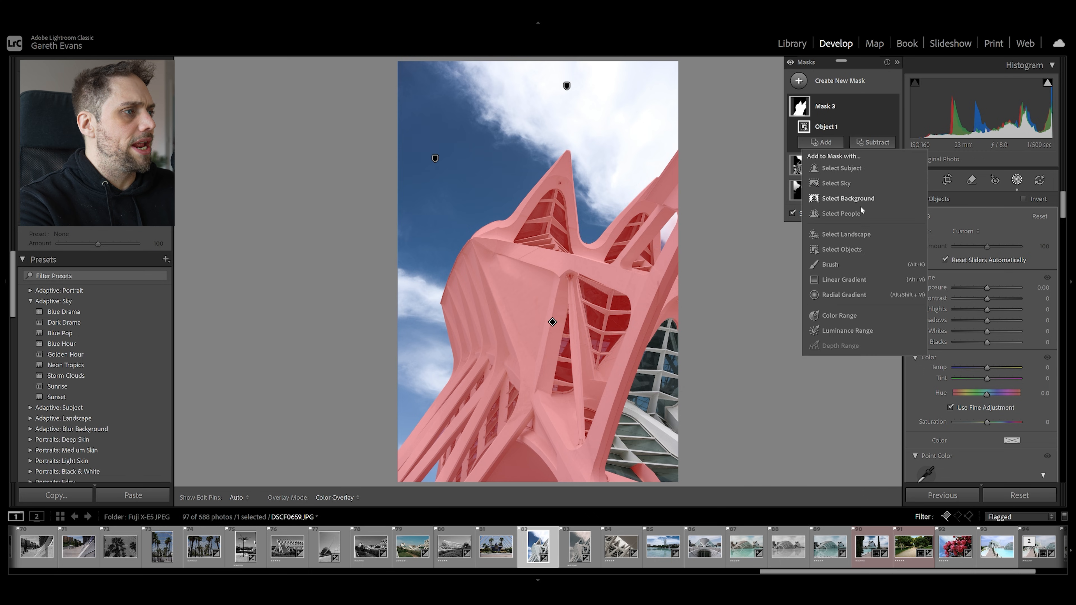
{"action": "left_click", "coordinate": [830, 264]}
{"action": "scroll", "coordinate": [668, 335], "scroll_direction": "up", "scroll_amount": 2}
{"action": "mouse_move", "coordinate": [667, 335]}
{"action": "left_mouse_down"}
{"action": "mouse_move", "coordinate": [647, 443]}
{"action": "mouse_move", "coordinate": [619, 461]}
{"action": "mouse_move", "coordinate": [685, 461]}
{"action": "left_mouse_up"}
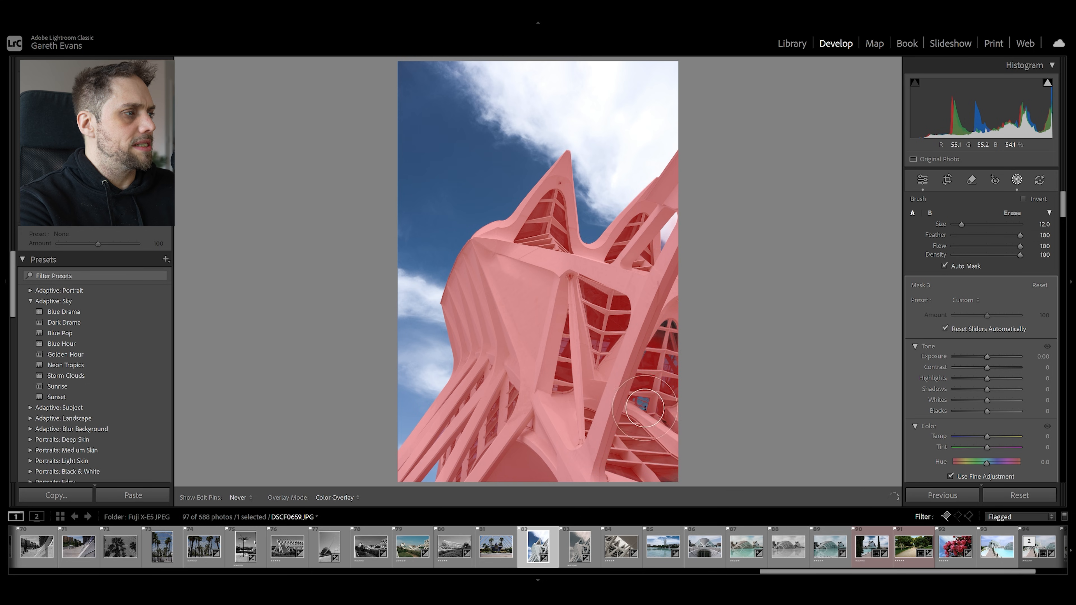
Set the building mask's exposure to 0.16, contrast to 40 and whites to 17, and lower its blacks slightly
{"action": "mouse_move", "coordinate": [987, 357]}
{"action": "left_mouse_down"}
{"action": "mouse_move", "coordinate": [1000, 369]}
{"action": "mouse_move", "coordinate": [988, 358]}
{"action": "left_mouse_up"}
{"action": "left_click", "coordinate": [990, 357]}
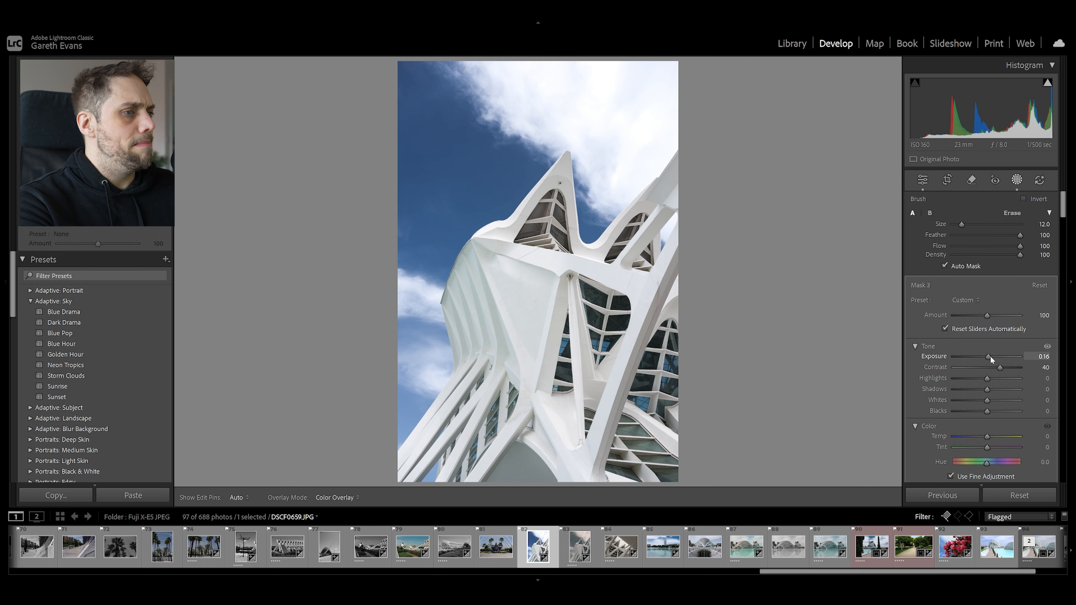
{"action": "left_click_drag", "start_coordinate": [989, 399], "coordinate": [994, 401]}
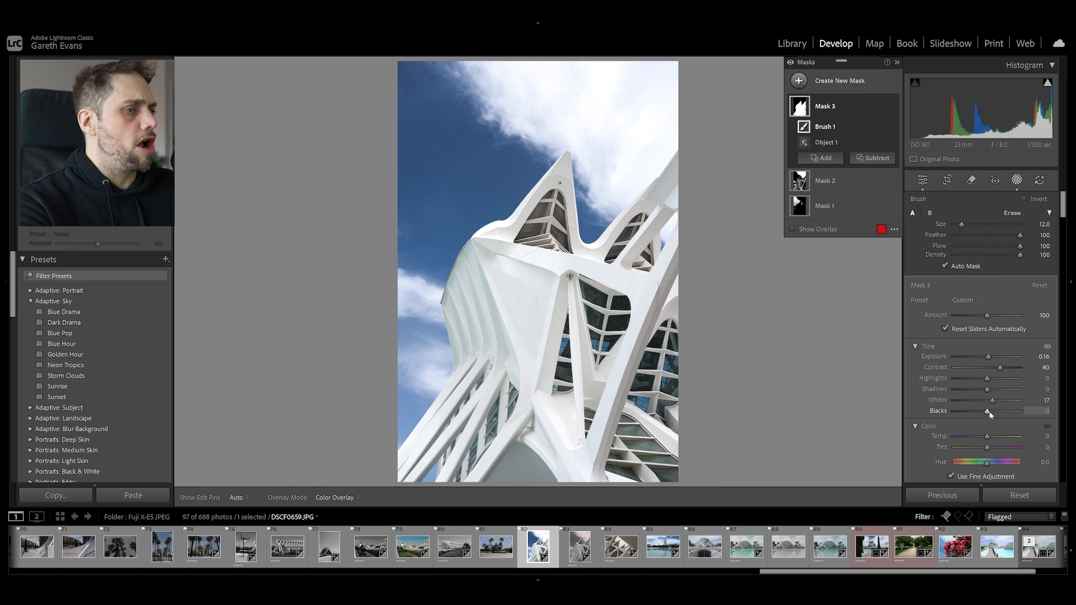
{"action": "left_click_drag", "start_coordinate": [989, 411], "coordinate": [983, 410]}
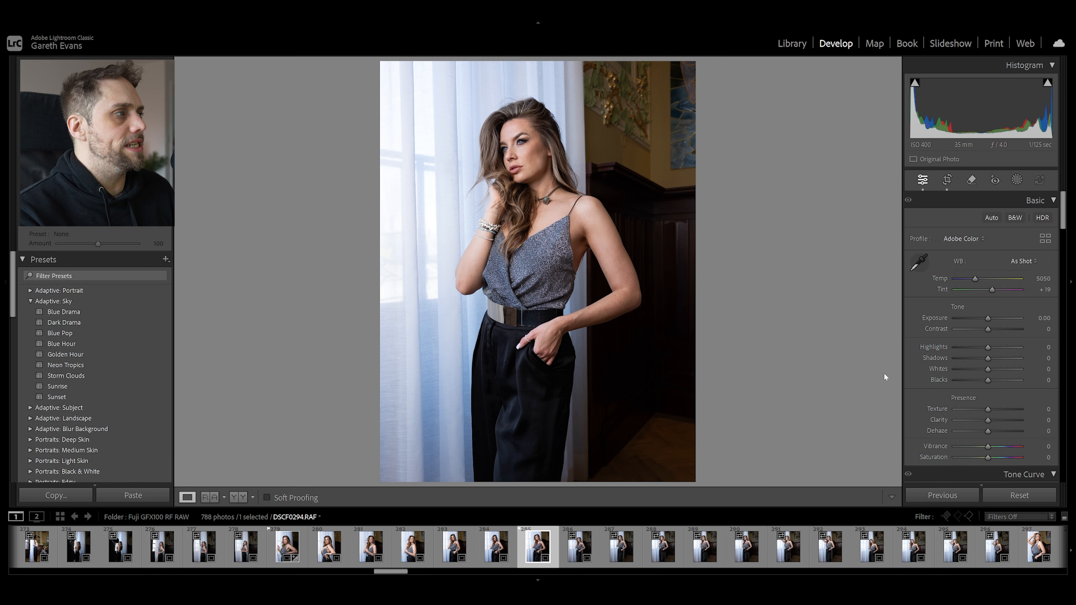
Create a Select Subject mask on the portrait photo and set its exposure to 0.19
{"action": "left_click", "coordinate": [1017, 180]}
{"action": "left_click", "coordinate": [934, 229]}
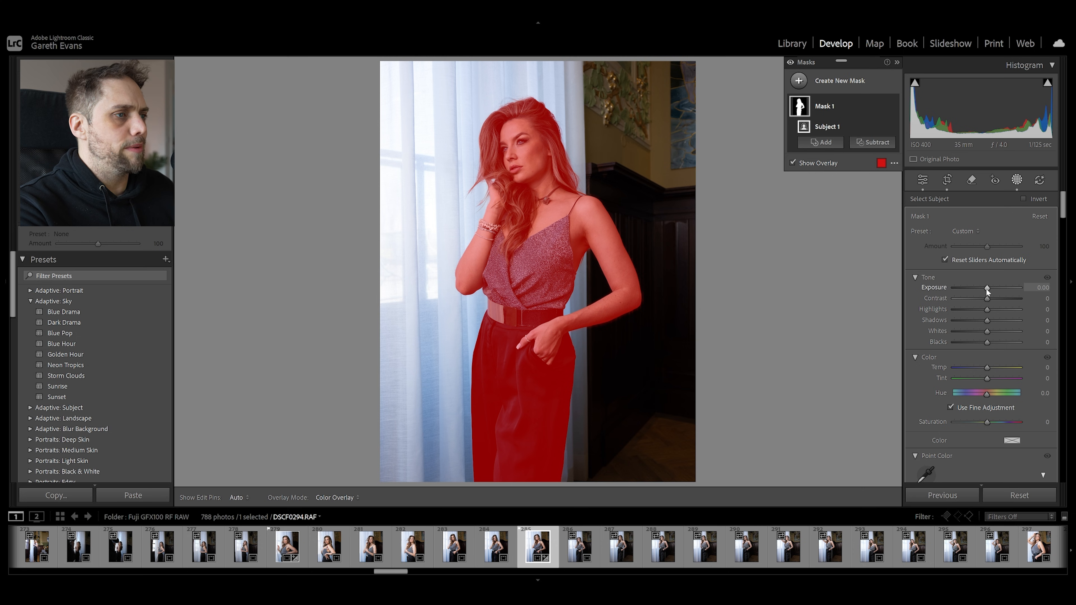
{"action": "left_click_drag", "start_coordinate": [987, 289], "coordinate": [987, 289]}
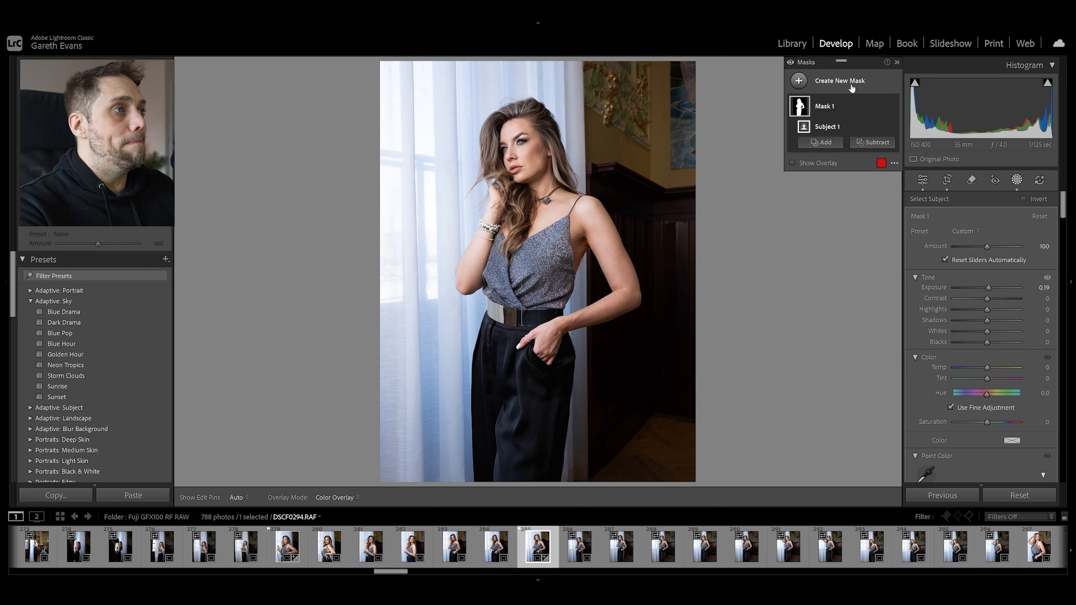
Create separate Select People masks for the woman's facial skin, body skin, eye sclera, iris and pupil, and hair
{"action": "left_click", "coordinate": [851, 88]}
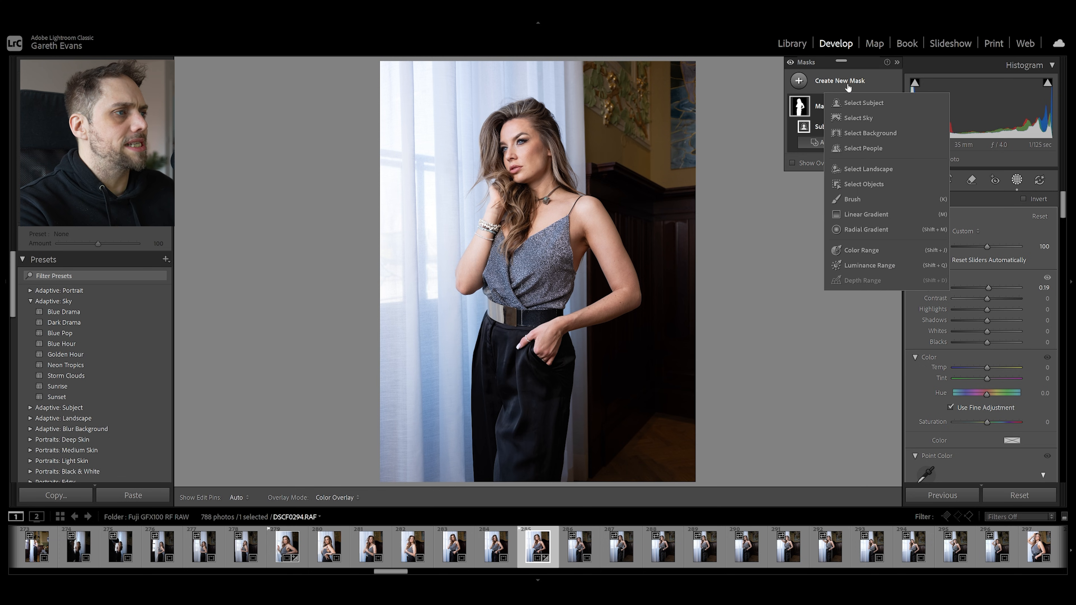
{"action": "left_click", "coordinate": [863, 147]}
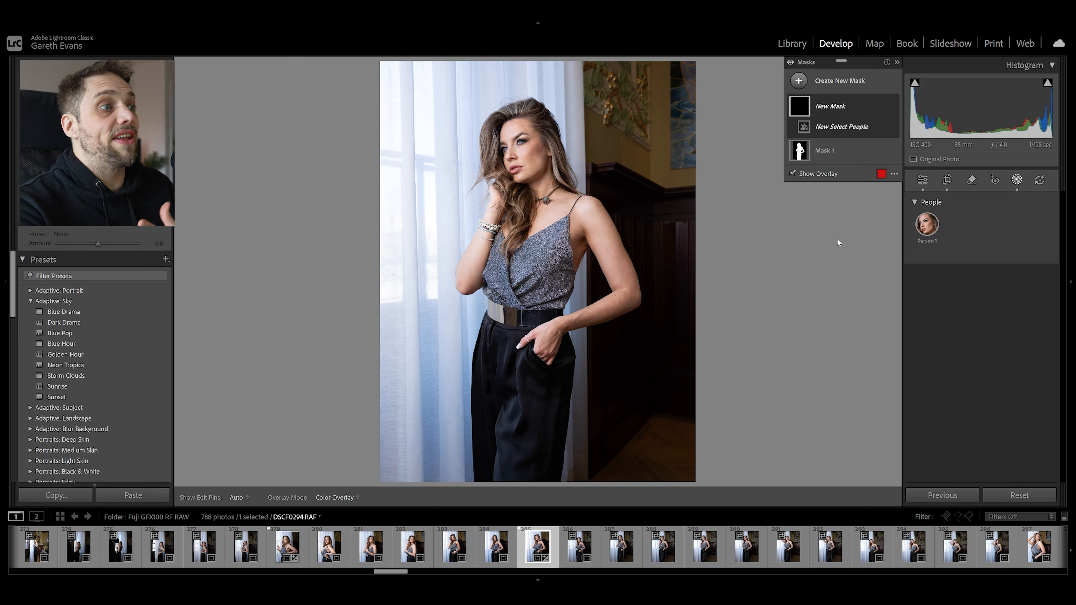
{"action": "mouse_move", "coordinate": [918, 225]}
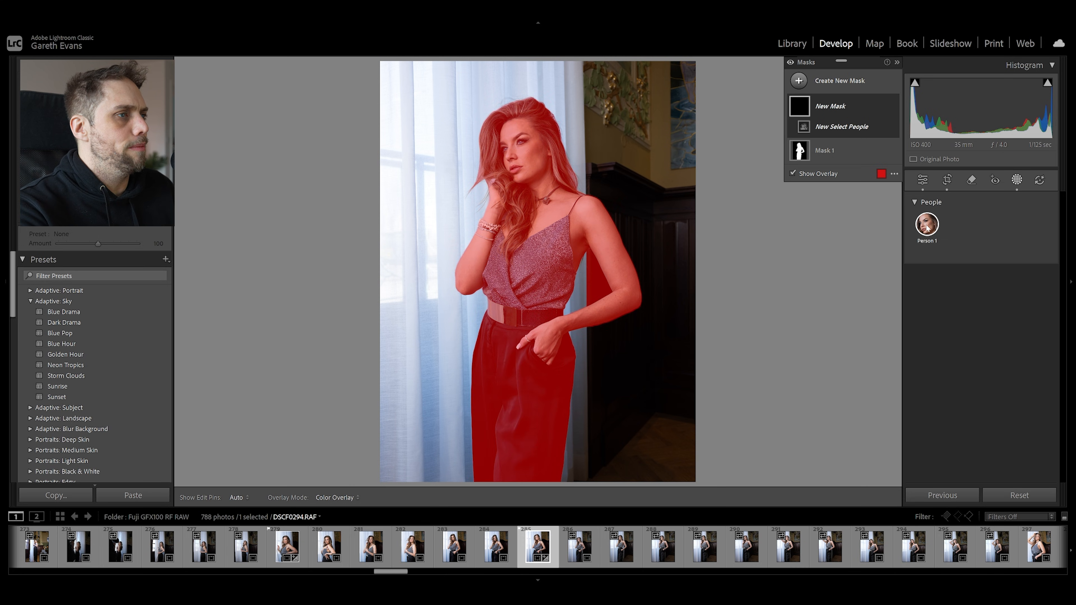
{"action": "left_click", "coordinate": [928, 224]}
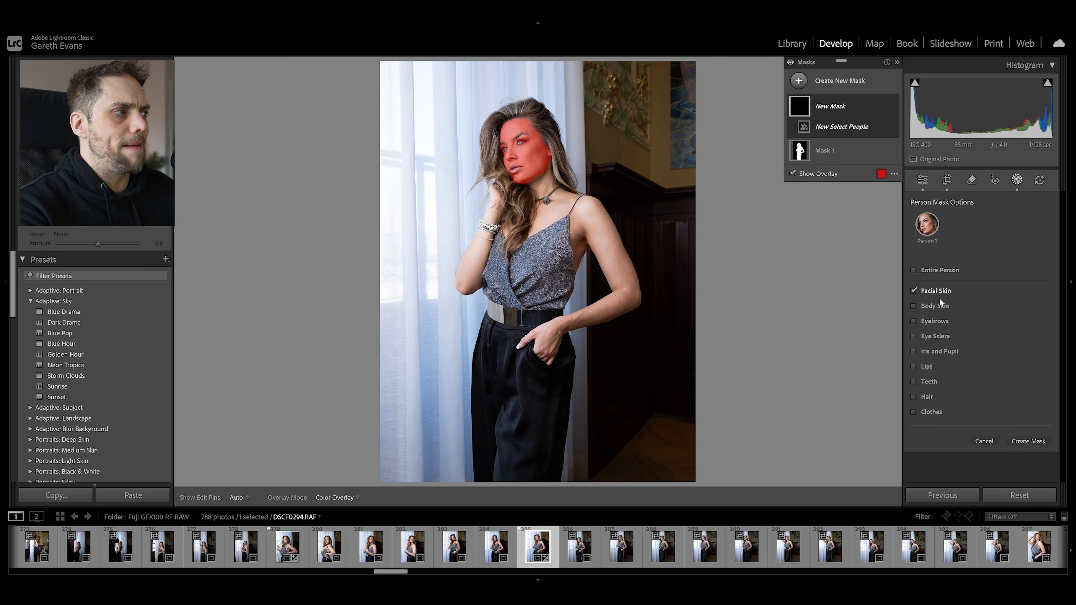
{"action": "left_click", "coordinate": [940, 306]}
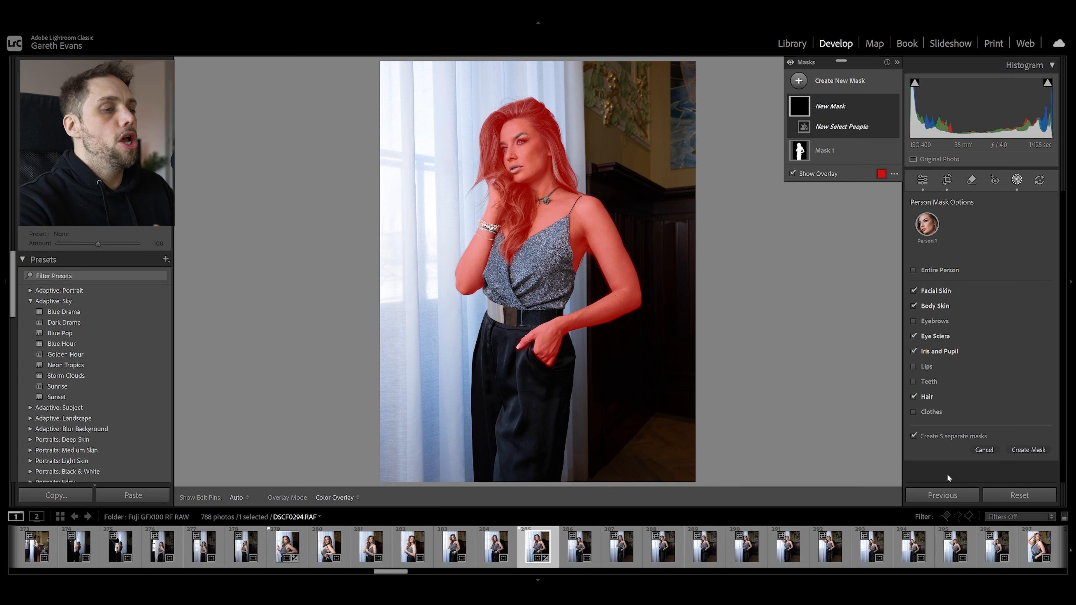
{"action": "left_click", "coordinate": [1027, 450]}
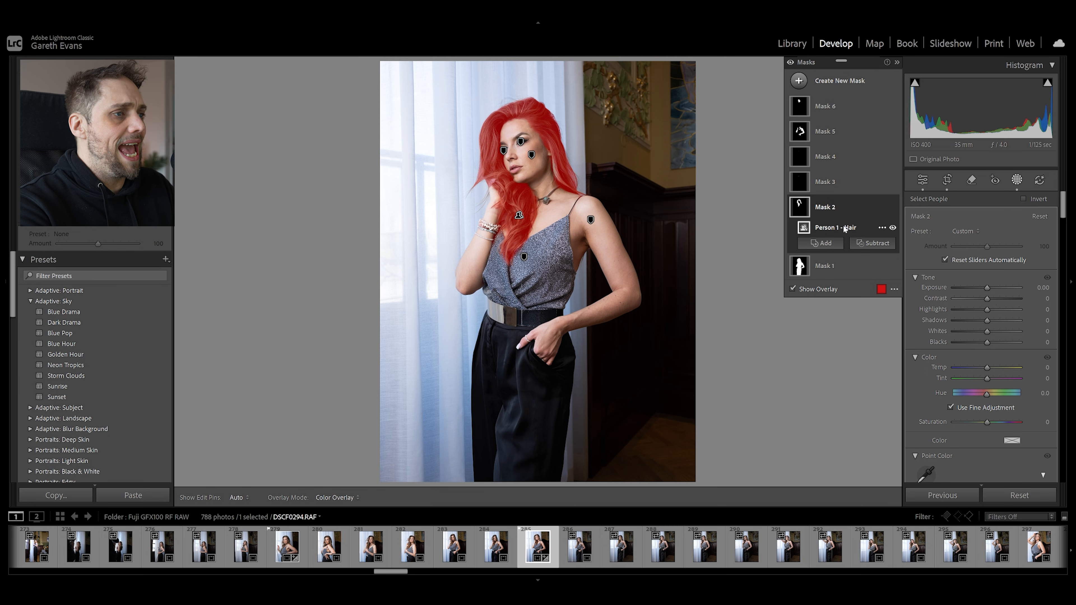
Warm the hair mask by setting its temperature to 9
{"action": "left_click_drag", "start_coordinate": [986, 367], "coordinate": [997, 393]}
{"action": "scroll", "coordinate": [932, 388], "scroll_direction": "down", "scroll_amount": 8}
{"action": "scroll", "coordinate": [929, 427], "scroll_direction": "up", "scroll_amount": 10}
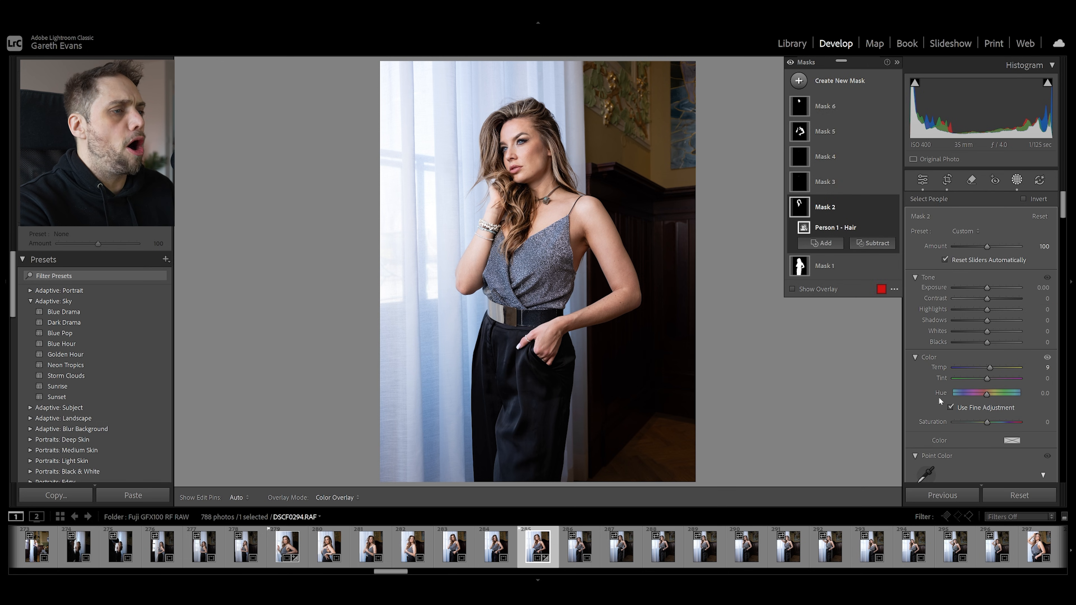
Set the iris and pupil mask's exposure to 0.26 and saturation to 8, and raise the eye sclera mask's whites slightly
{"action": "left_click", "coordinate": [860, 181]}
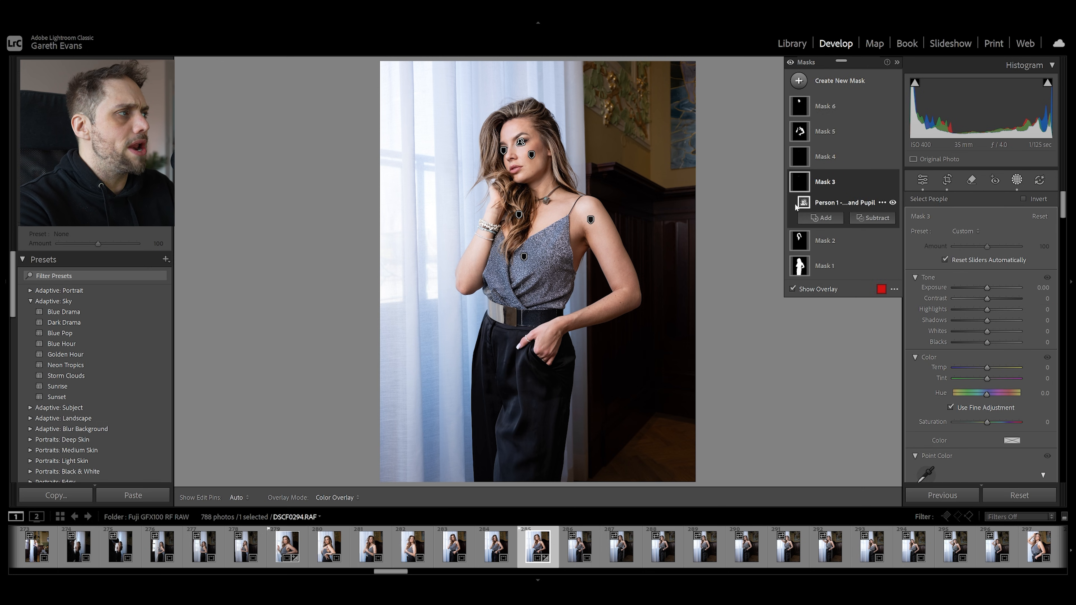
{"action": "left_click_drag", "start_coordinate": [987, 287], "coordinate": [990, 292]}
{"action": "left_click_drag", "start_coordinate": [987, 422], "coordinate": [988, 425]}
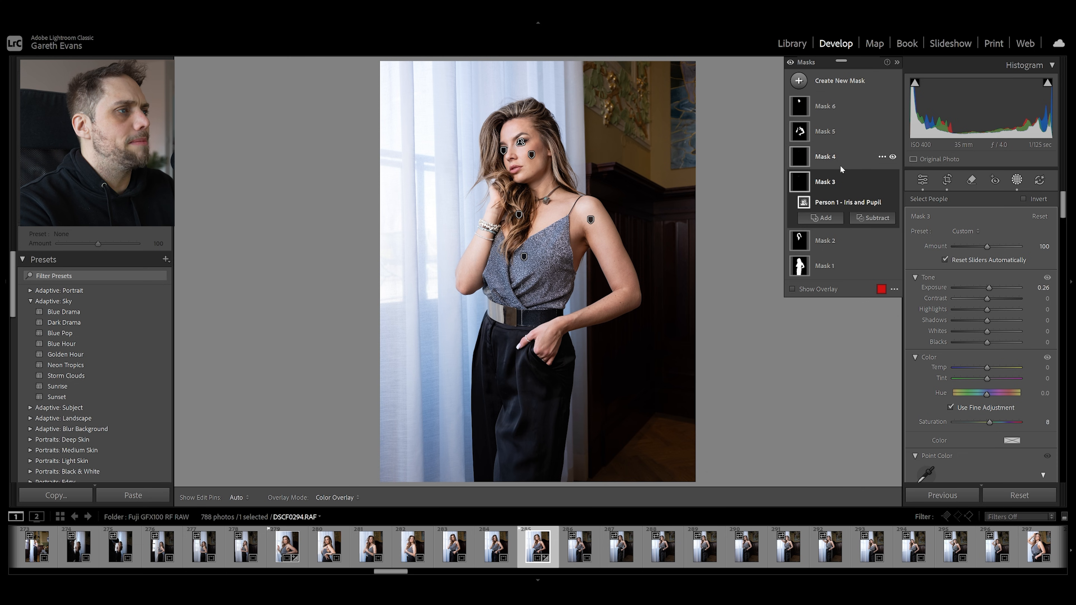
{"action": "left_click", "coordinate": [840, 163]}
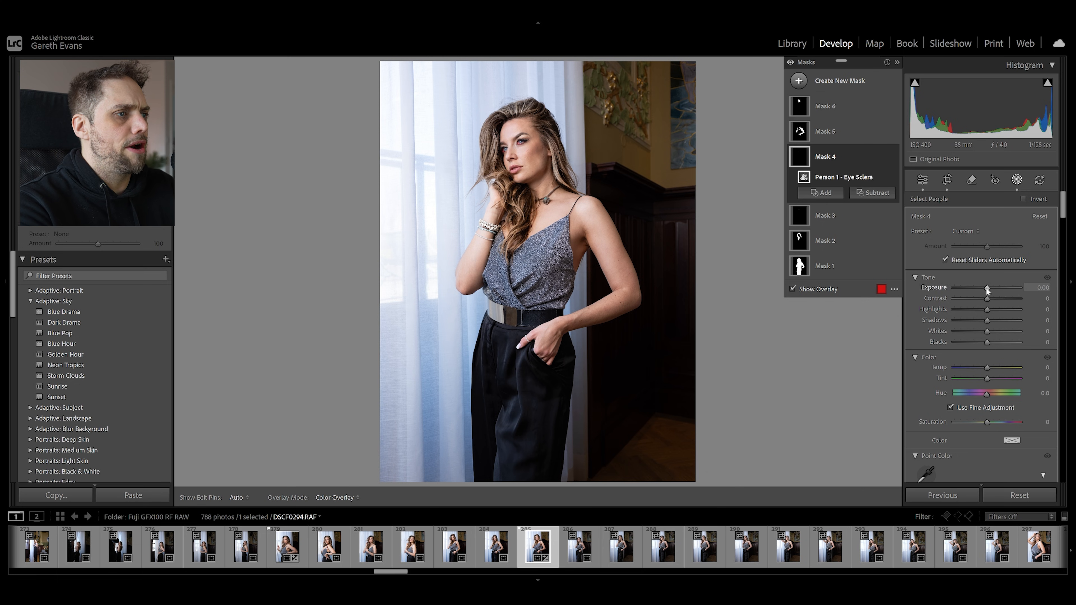
{"action": "left_click_drag", "start_coordinate": [987, 331], "coordinate": [990, 331]}
Soften the body skin mask by slightly lowering its clarity and texture
{"action": "left_click", "coordinate": [858, 132]}
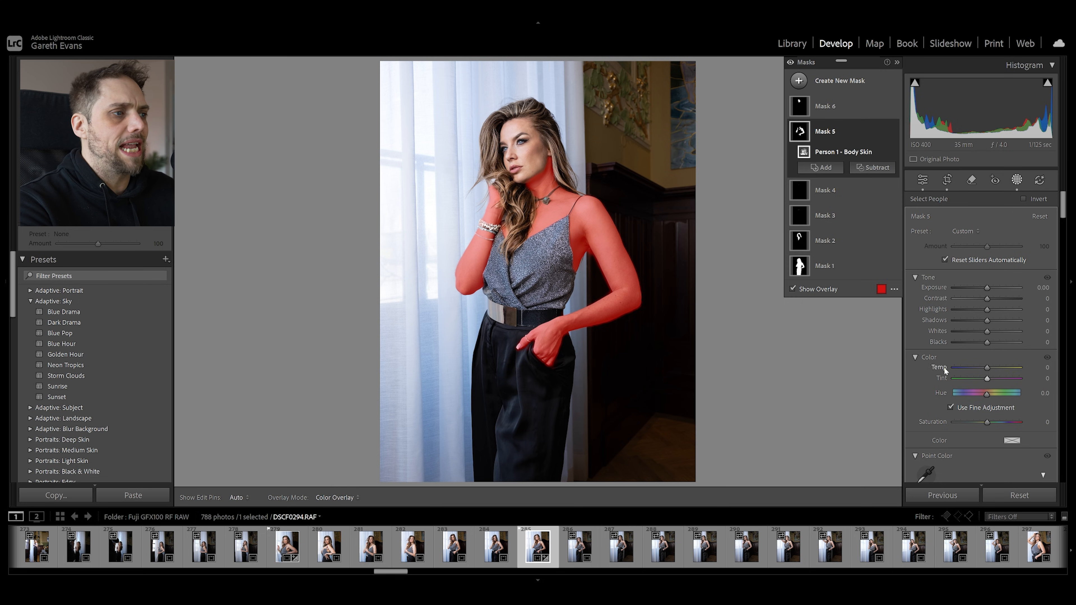
{"action": "scroll", "coordinate": [920, 377], "scroll_direction": "down", "scroll_amount": 10}
{"action": "left_click_drag", "start_coordinate": [986, 391], "coordinate": [979, 381]}
Set the facial skin mask's texture to -12 and clarity to -13, and close masking
{"action": "left_click", "coordinate": [857, 107]}
{"action": "key", "text": "o"}
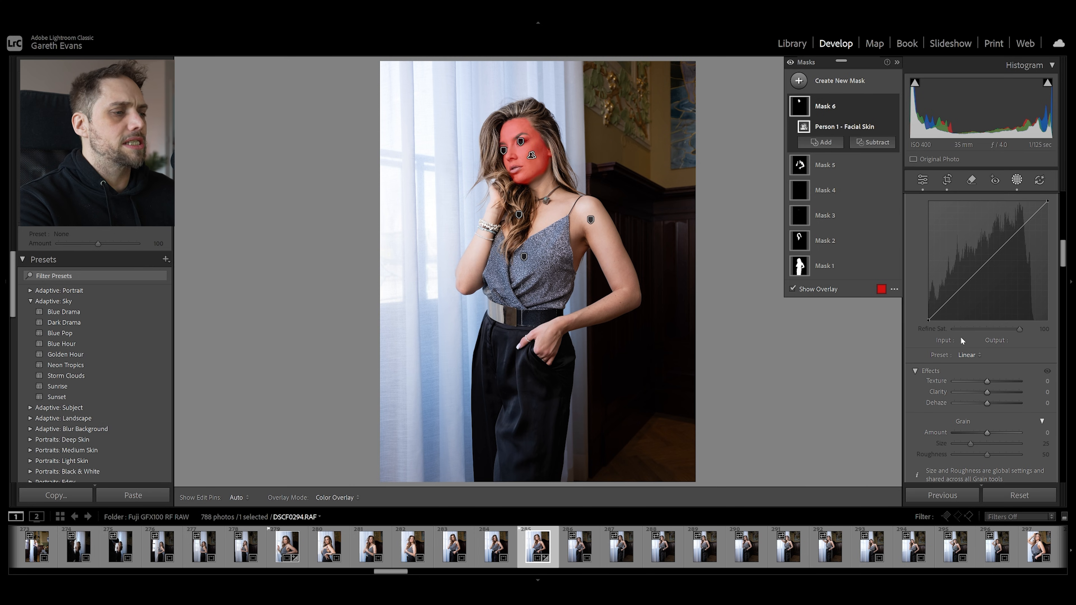
{"action": "left_click_drag", "start_coordinate": [989, 391], "coordinate": [979, 391]}
{"action": "left_click_drag", "start_coordinate": [987, 381], "coordinate": [988, 378]}
{"action": "left_click_drag", "start_coordinate": [979, 381], "coordinate": [983, 385]}
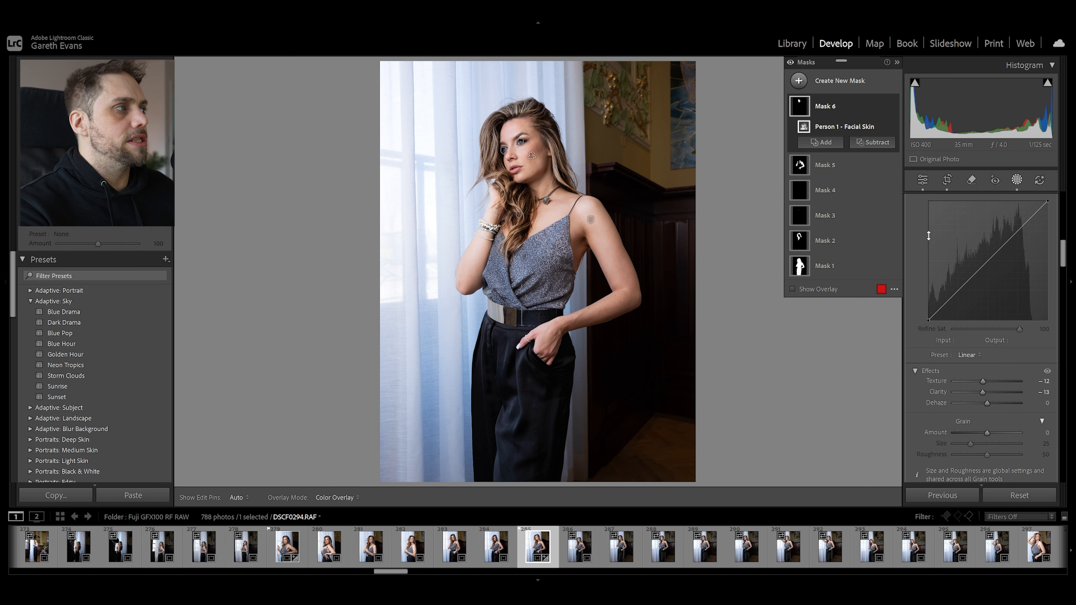
{"action": "left_click", "coordinate": [923, 180]}
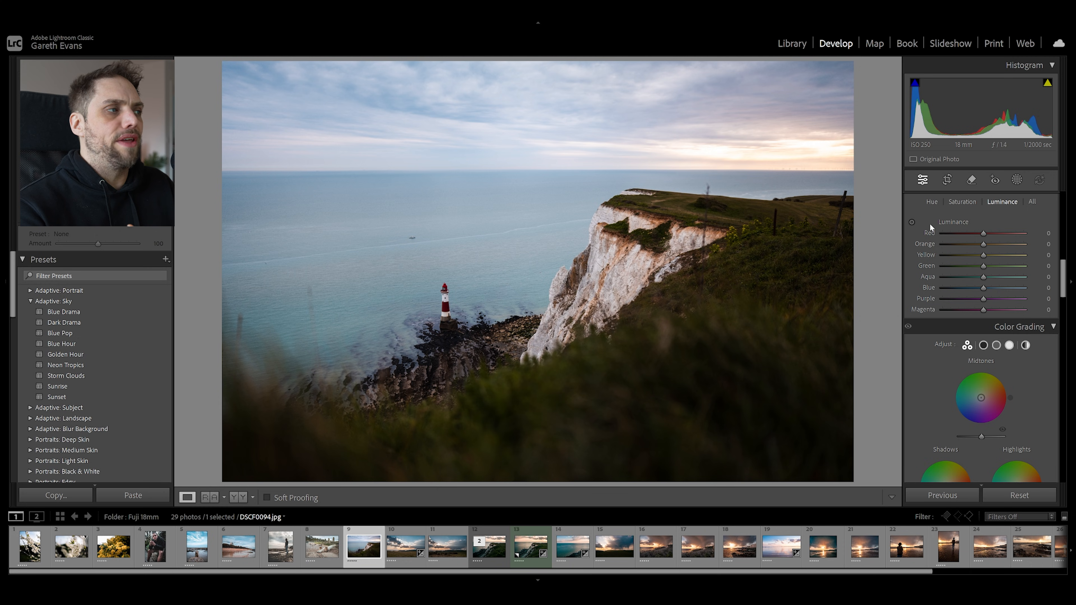
Create a Landscape mask for the water on the cliff and lighthouse photo
{"action": "scroll", "coordinate": [948, 233], "scroll_direction": "up", "scroll_amount": 5}
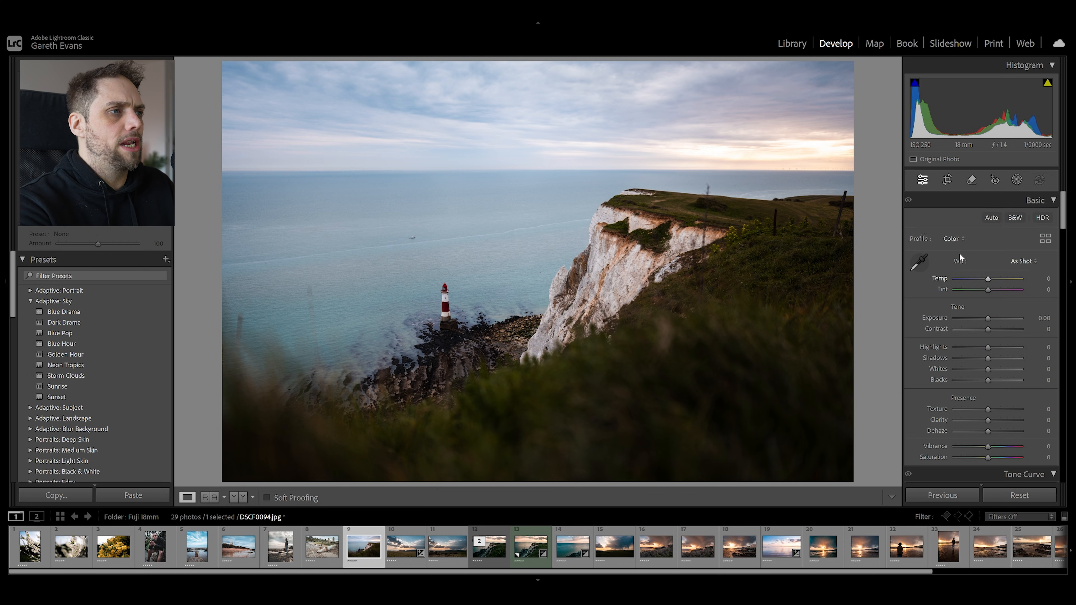
{"action": "left_click", "coordinate": [1016, 180]}
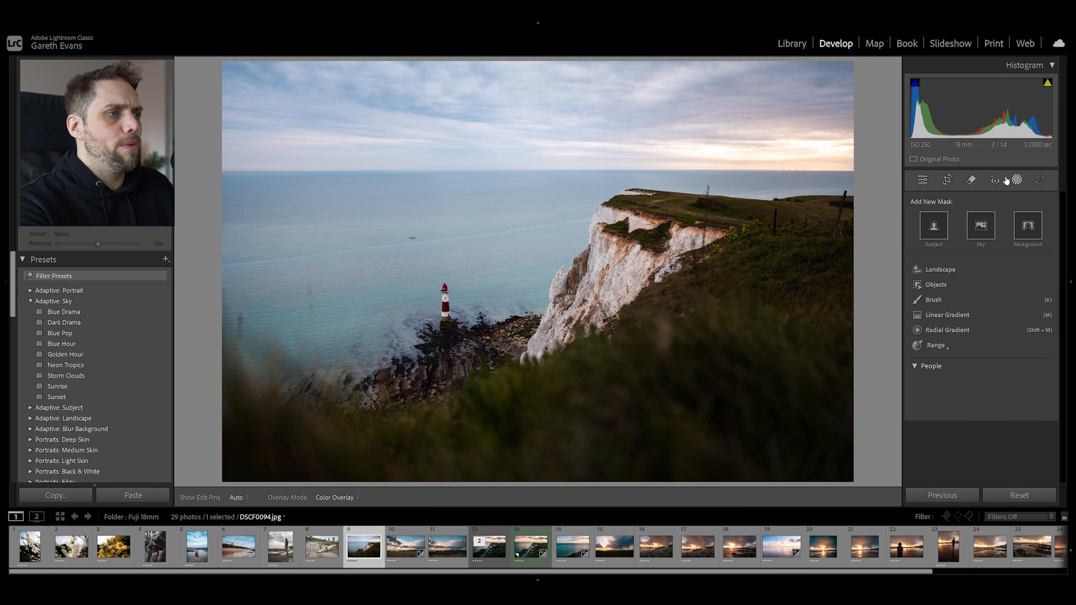
{"action": "left_click", "coordinate": [941, 270]}
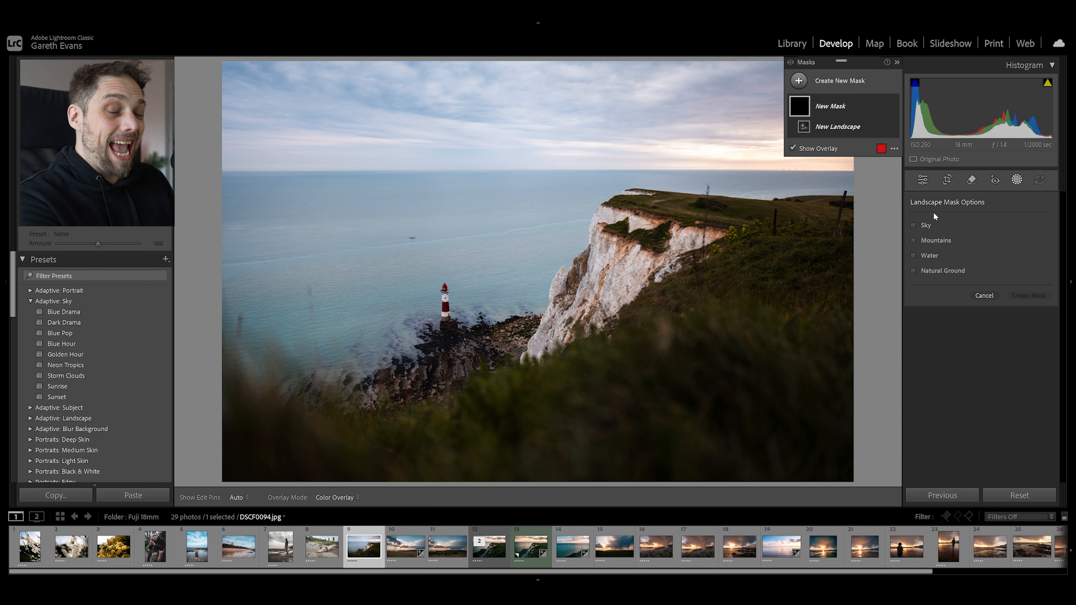
{"action": "left_click", "coordinate": [924, 257]}
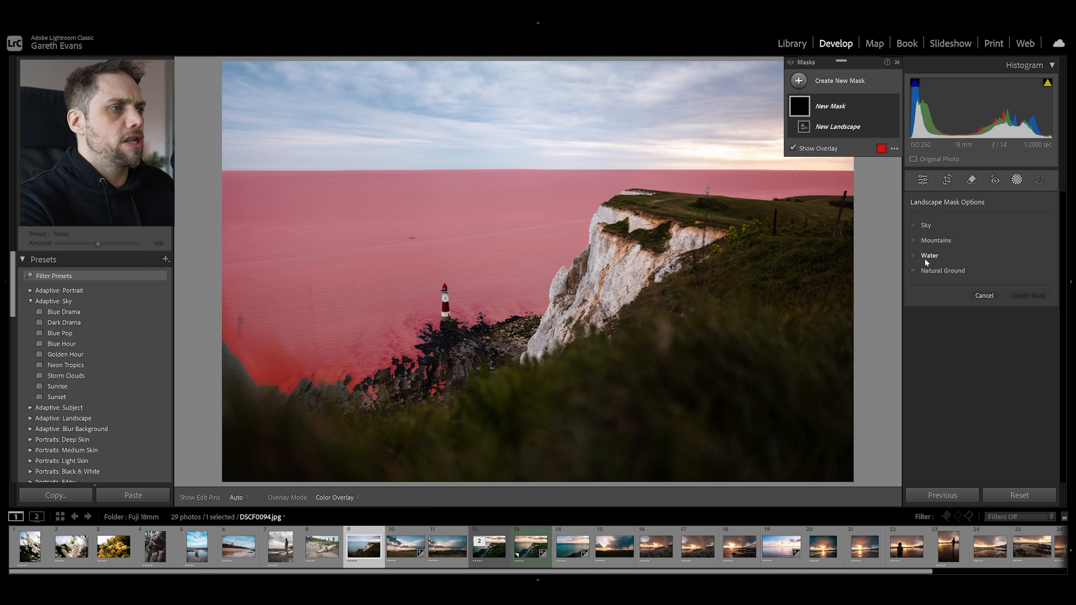
{"action": "left_click", "coordinate": [1029, 295]}
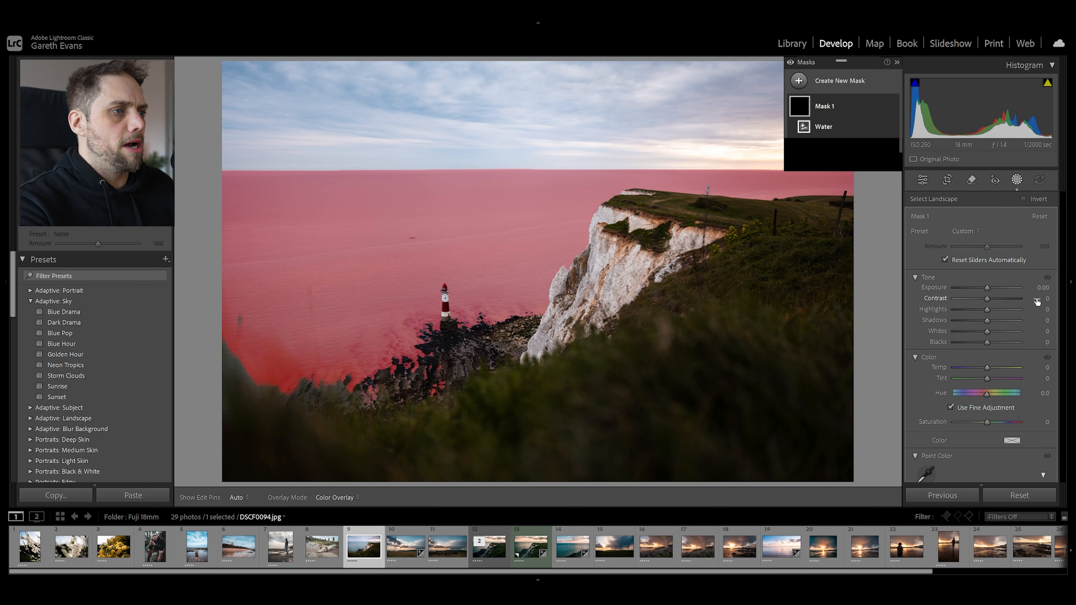
Set the water mask's exposure to 0.16, contrast to 36 and temperature to -6, and check its coverage with the overlay
{"action": "left_click_drag", "start_coordinate": [987, 289], "coordinate": [998, 302]}
{"action": "left_click_drag", "start_coordinate": [987, 367], "coordinate": [986, 372]}
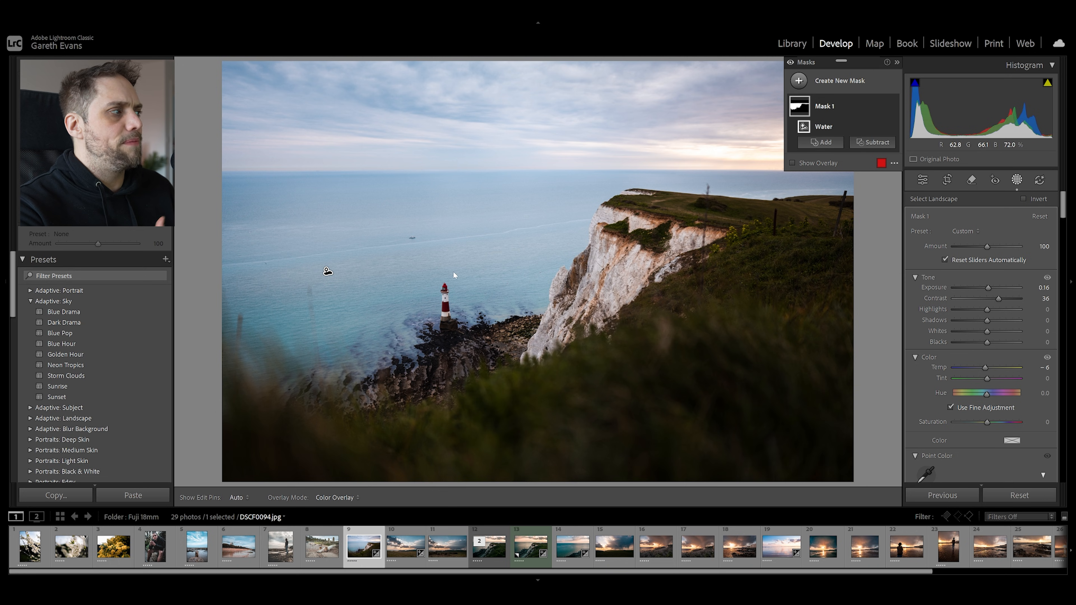
{"action": "key", "text": "o"}
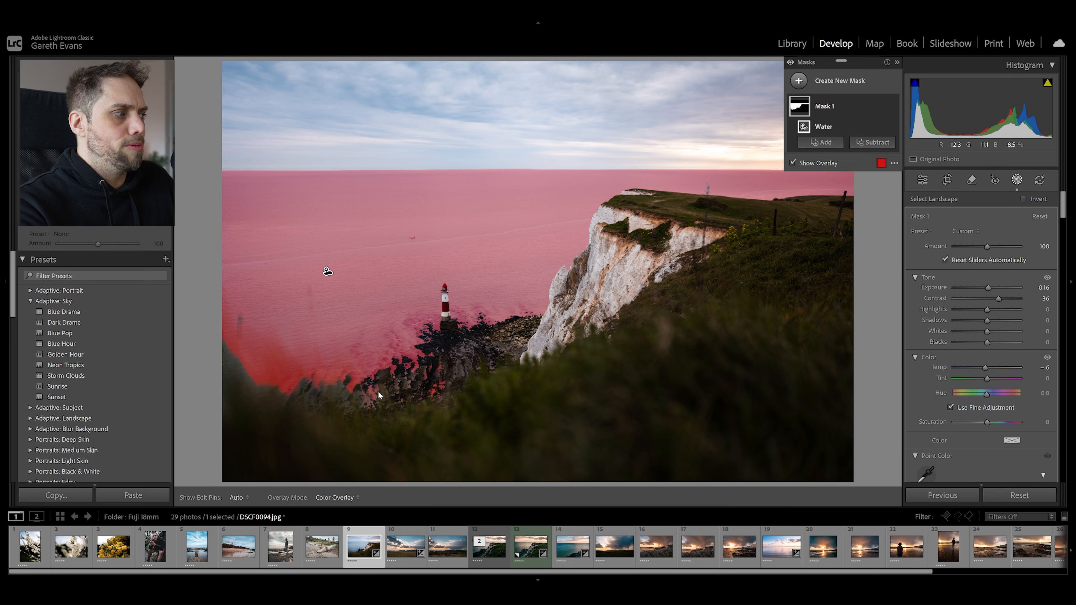
{"action": "key", "text": "o"}
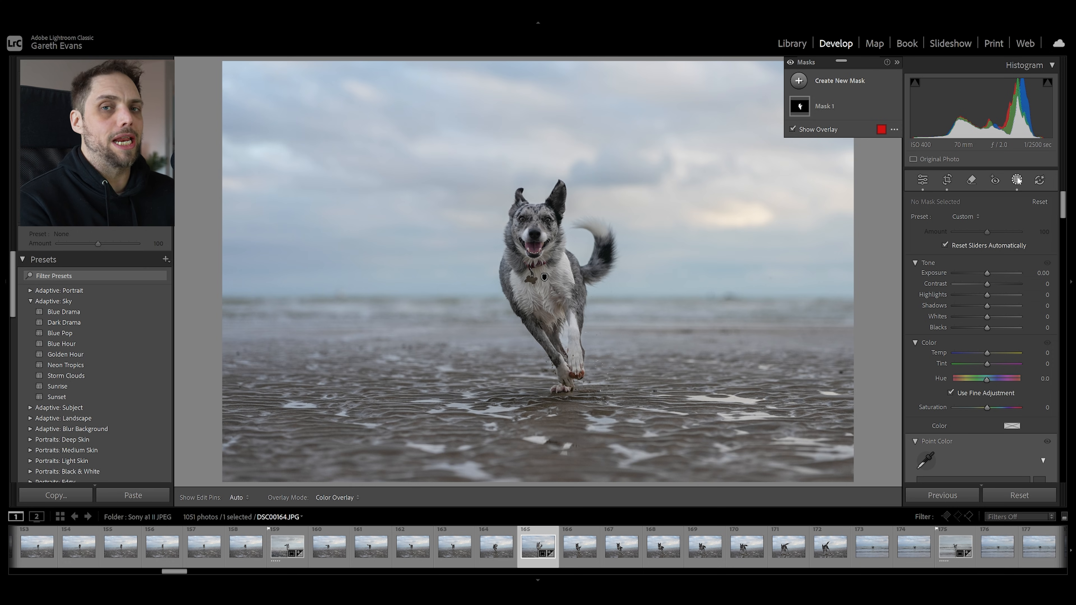
Create a linear gradient mask fading down over the upper sky of the dog photo and set its exposure to -1.29
{"action": "left_click", "coordinate": [841, 82]}
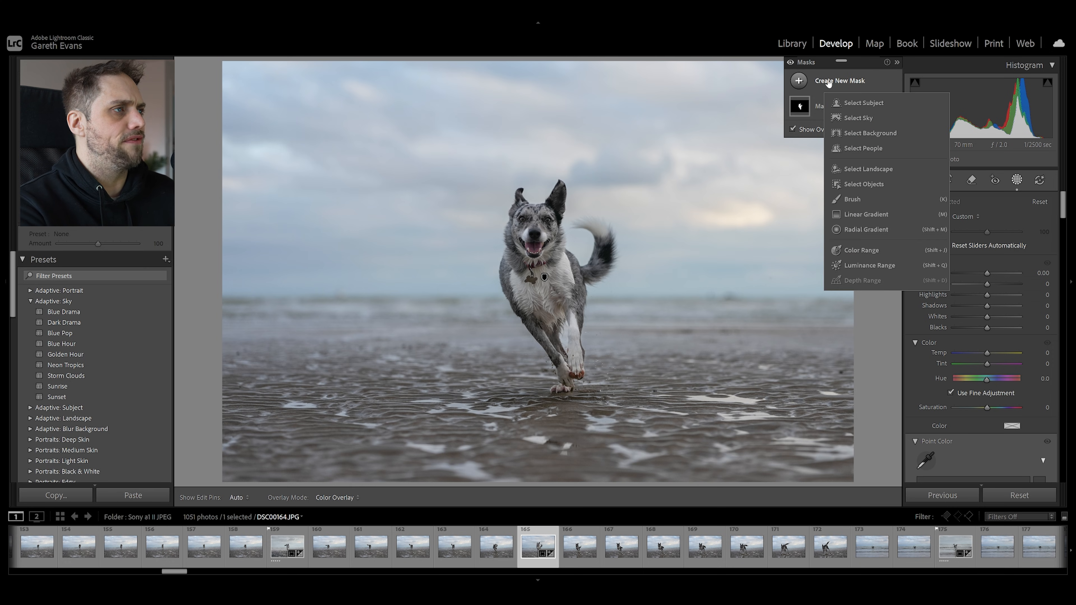
{"action": "left_click", "coordinate": [872, 214]}
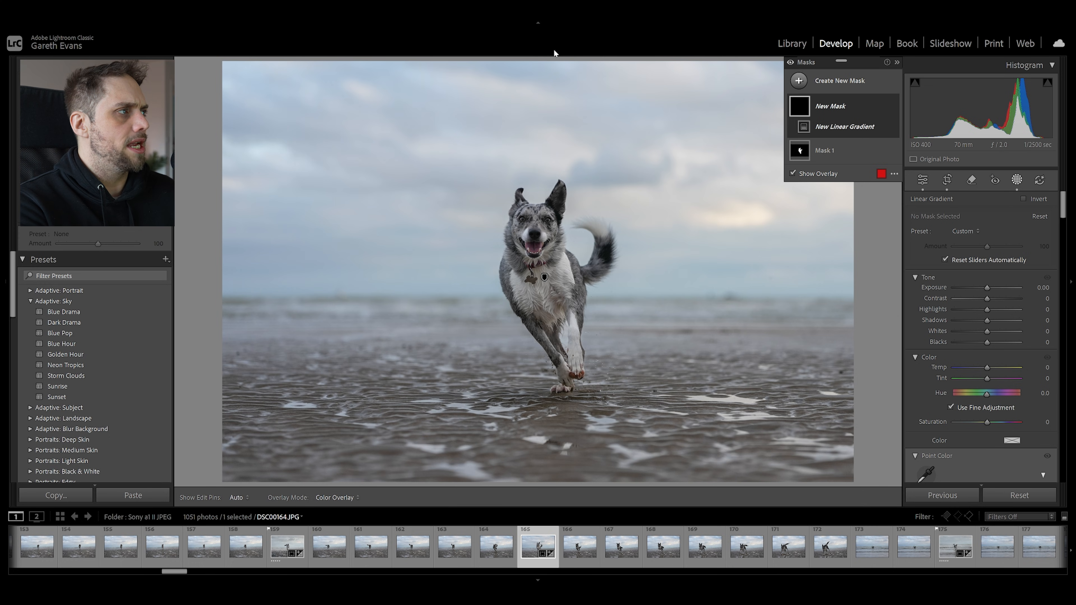
{"action": "left_click_drag", "start_coordinate": [547, 59], "coordinate": [545, 288]}
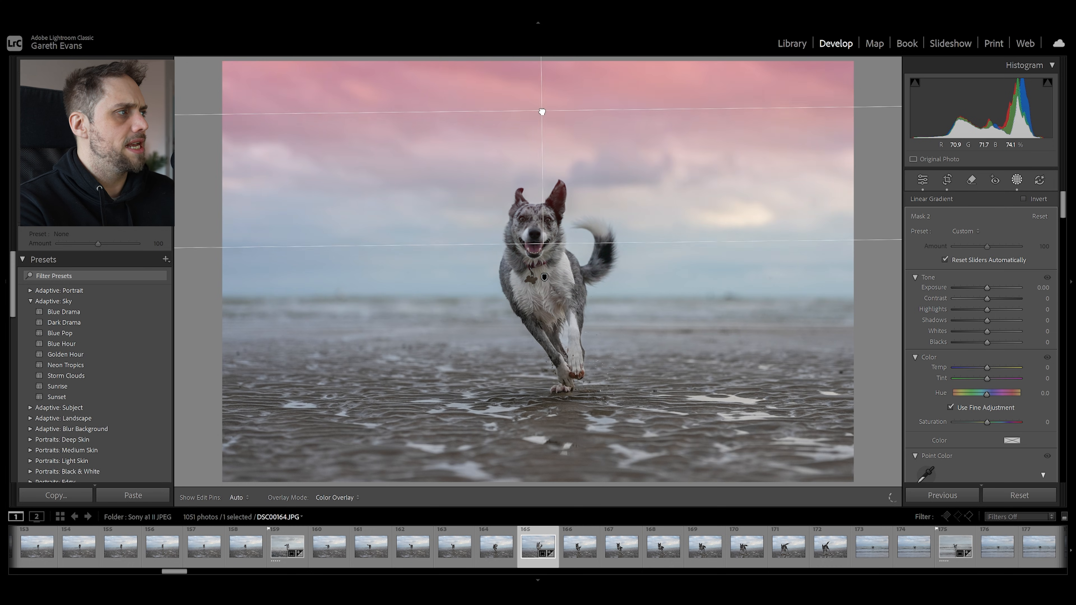
{"action": "left_click_drag", "start_coordinate": [542, 111], "coordinate": [543, 121]}
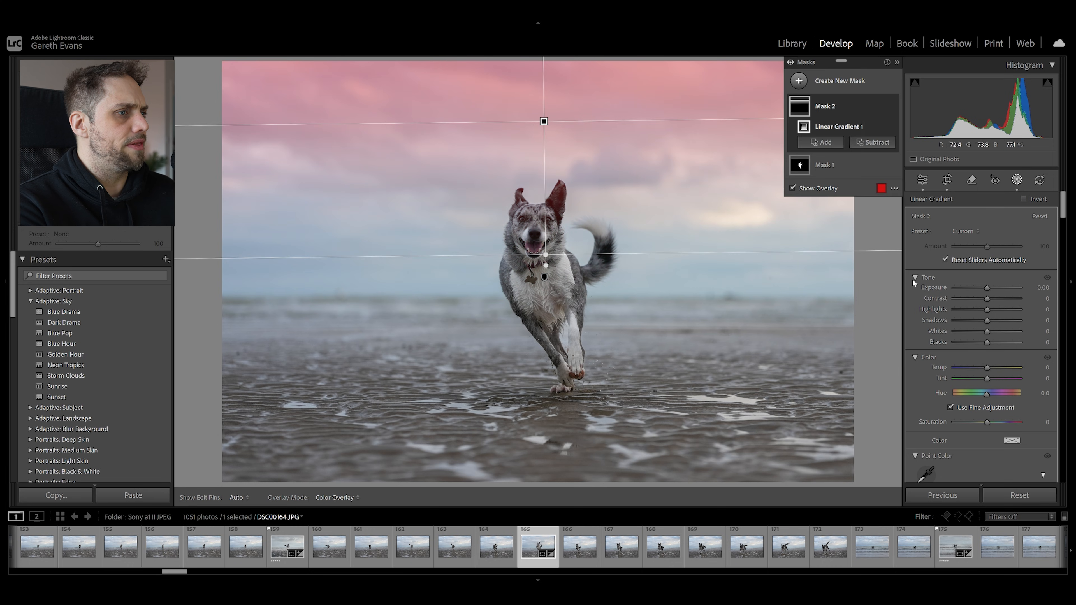
{"action": "left_click_drag", "start_coordinate": [987, 287], "coordinate": [976, 289]}
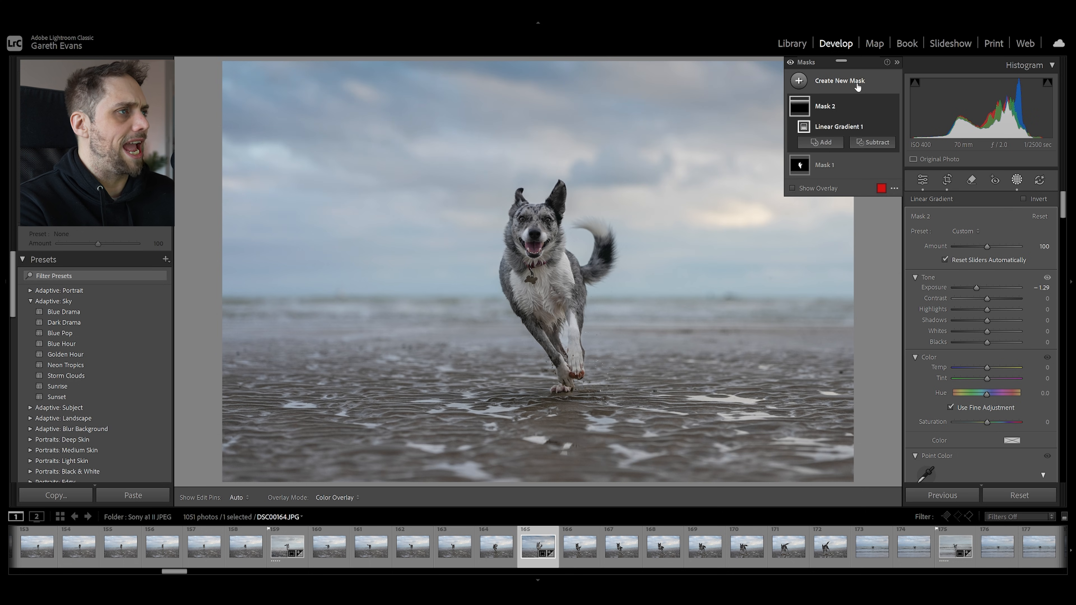
Create a linear gradient mask fading up from the bottom edge over the wet sand and set its exposure to -0.94
{"action": "left_click", "coordinate": [857, 86]}
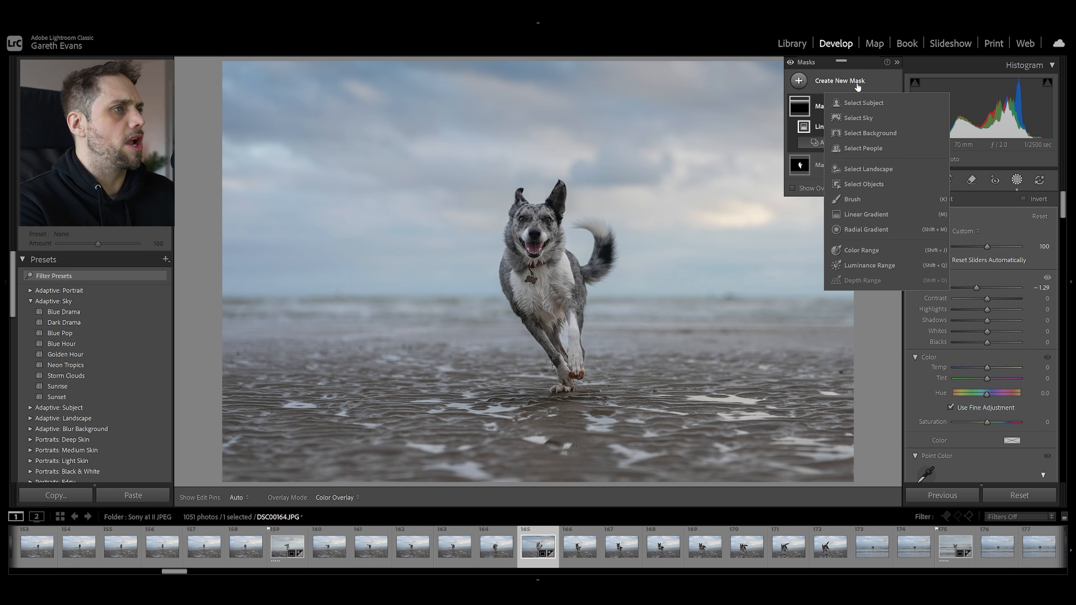
{"action": "left_click", "coordinate": [876, 214]}
{"action": "left_click_drag", "start_coordinate": [548, 483], "coordinate": [546, 276]}
{"action": "mouse_move", "coordinate": [547, 377]}
{"action": "left_mouse_down"}
{"action": "mouse_move", "coordinate": [551, 458]}
{"action": "mouse_move", "coordinate": [545, 44]}
{"action": "mouse_move", "coordinate": [550, 366]}
{"action": "left_mouse_up"}
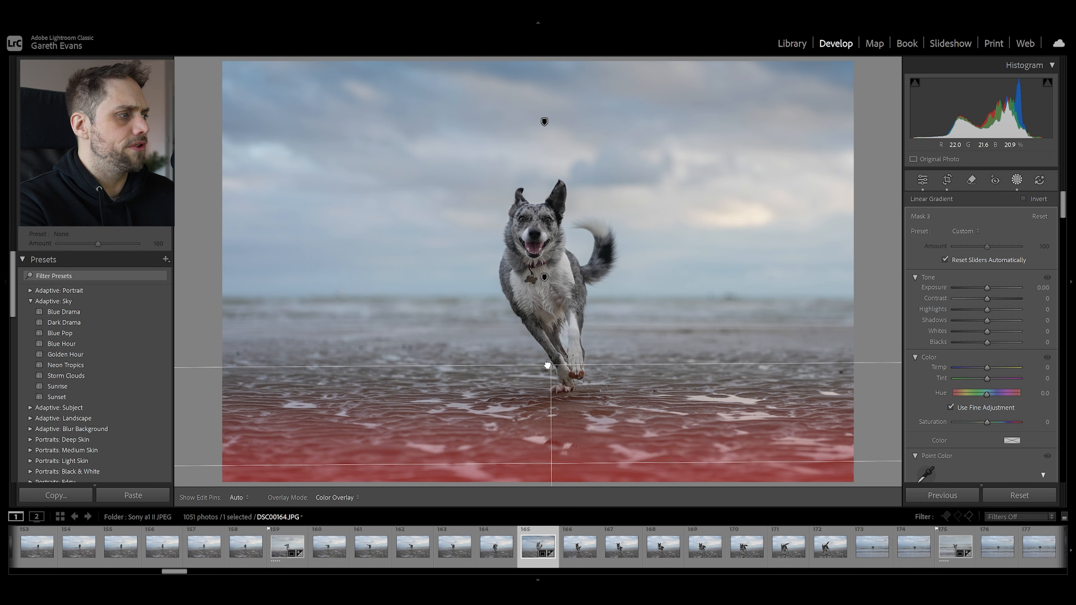
{"action": "left_click_drag", "start_coordinate": [987, 288], "coordinate": [977, 289]}
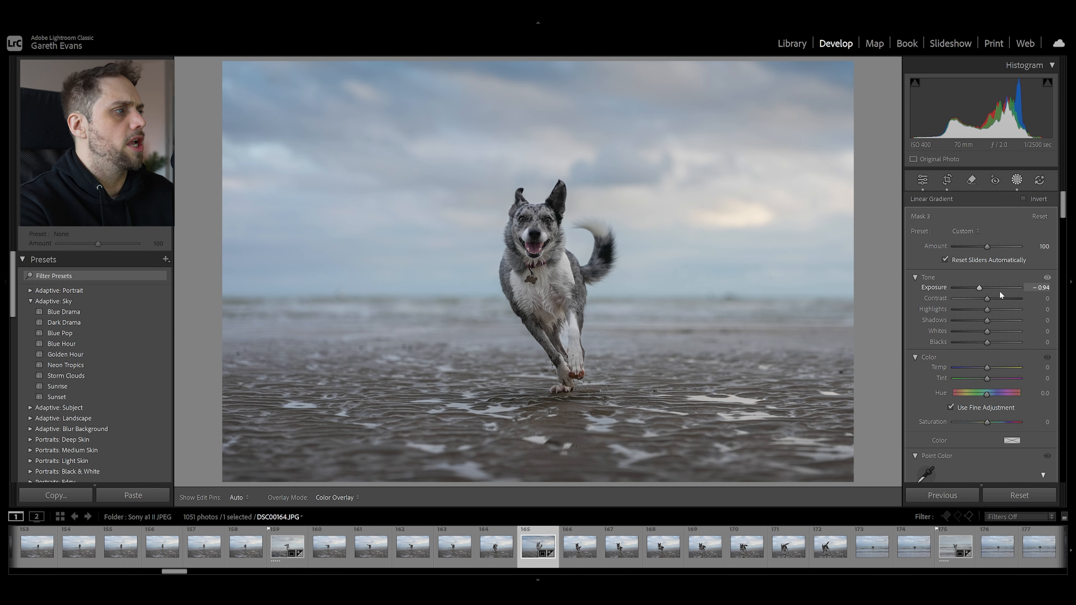
Create a diagonal linear gradient mask coming in from the right side of the sky and reposition it closer to the dog's tail
{"action": "left_click", "coordinate": [843, 80]}
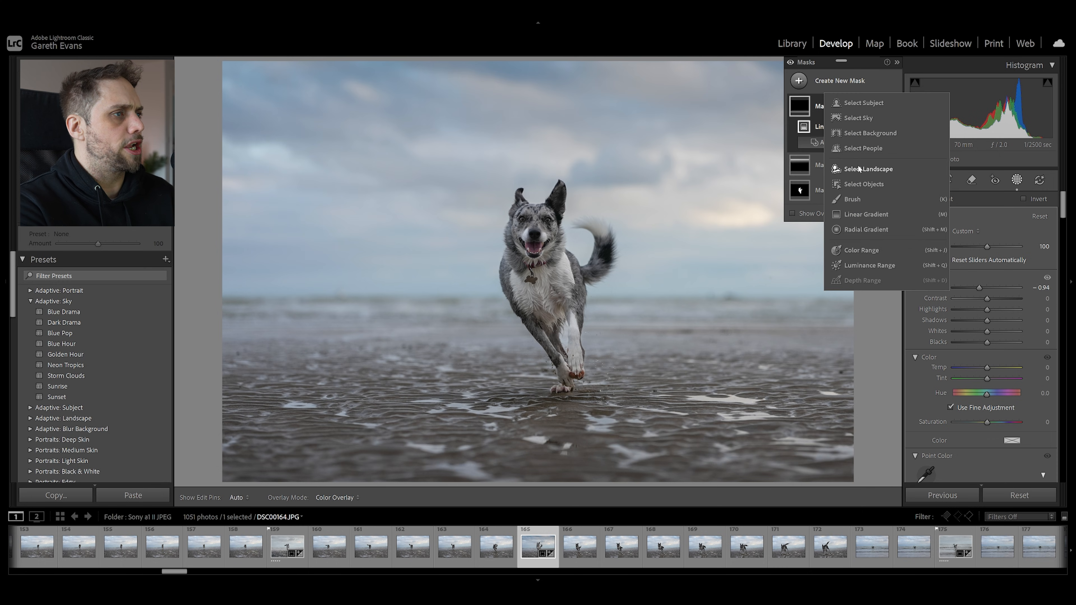
{"action": "left_click", "coordinate": [875, 215]}
{"action": "left_click_drag", "start_coordinate": [750, 181], "coordinate": [354, 292]}
{"action": "left_click_drag", "start_coordinate": [480, 268], "coordinate": [647, 245]}
Set the diagonal gradient mask's exposure to 0.40 and dehaze to -18, and warm its temperature slightly
{"action": "left_click_drag", "start_coordinate": [987, 288], "coordinate": [989, 288]}
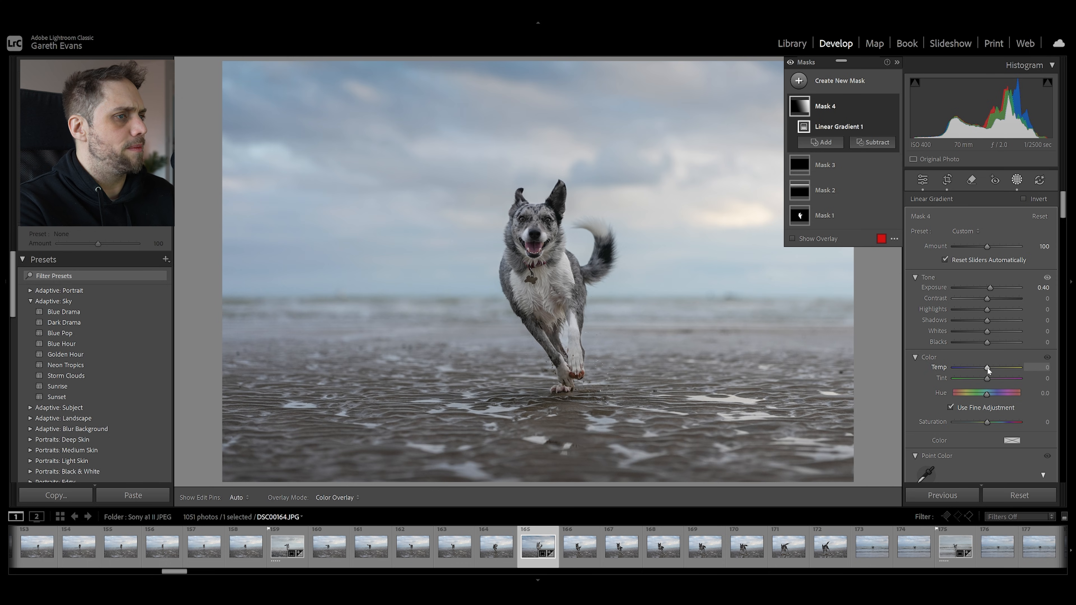
{"action": "left_click_drag", "start_coordinate": [987, 367], "coordinate": [992, 366]}
{"action": "scroll", "coordinate": [934, 376], "scroll_direction": "down", "scroll_amount": 10}
{"action": "left_click_drag", "start_coordinate": [987, 403], "coordinate": [982, 404]}
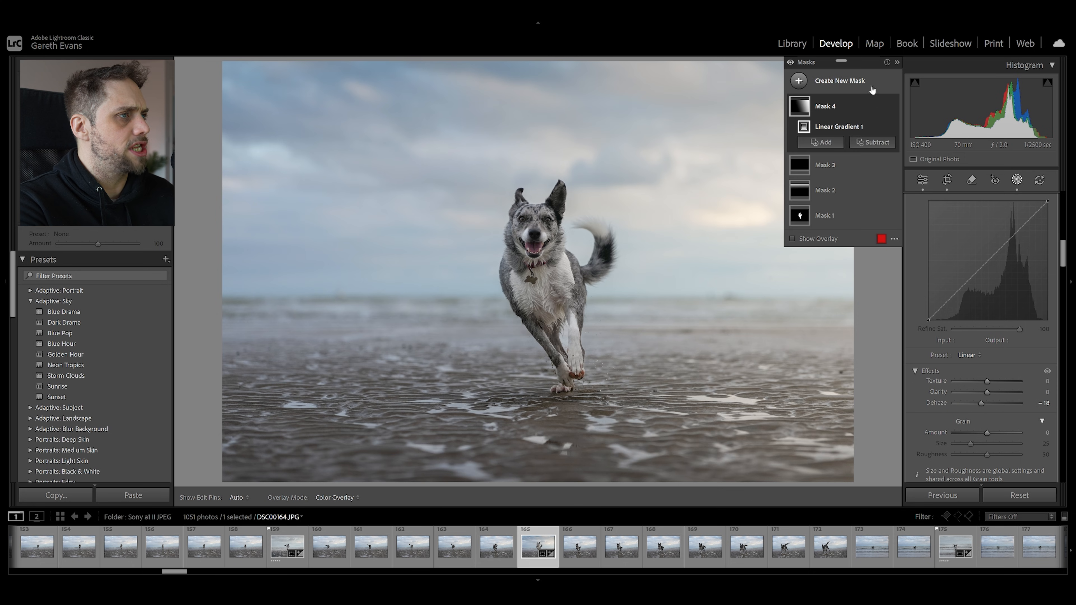
Create a large radial gradient mask centred on the dog, widen it slightly and preview its inversion, leaving it uninverted
{"action": "left_click", "coordinate": [844, 80]}
{"action": "left_click", "coordinate": [853, 230]}
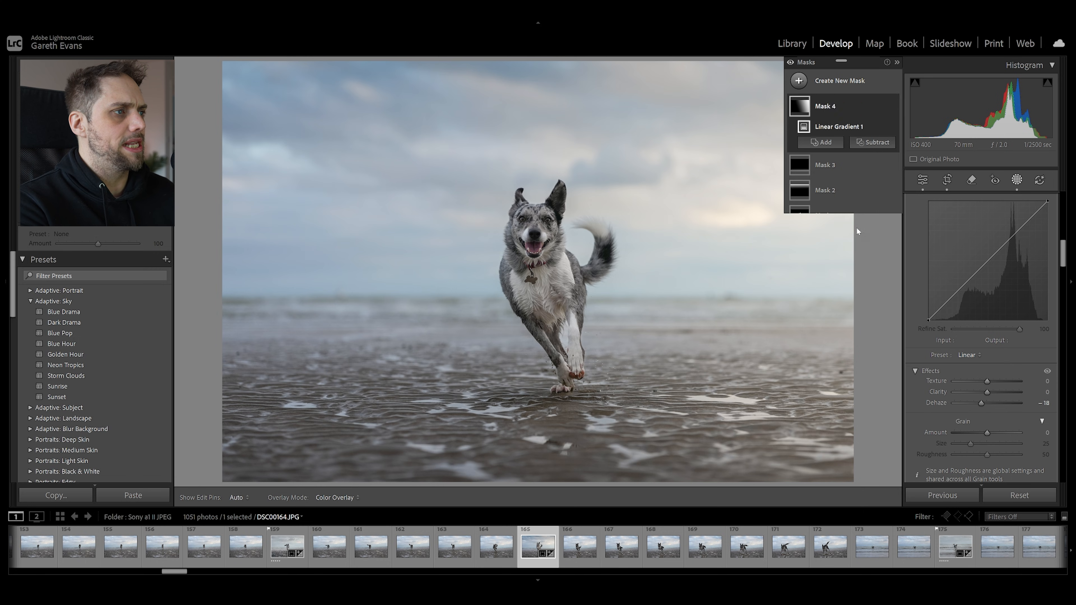
{"action": "left_click_drag", "start_coordinate": [522, 242], "coordinate": [785, 483]}
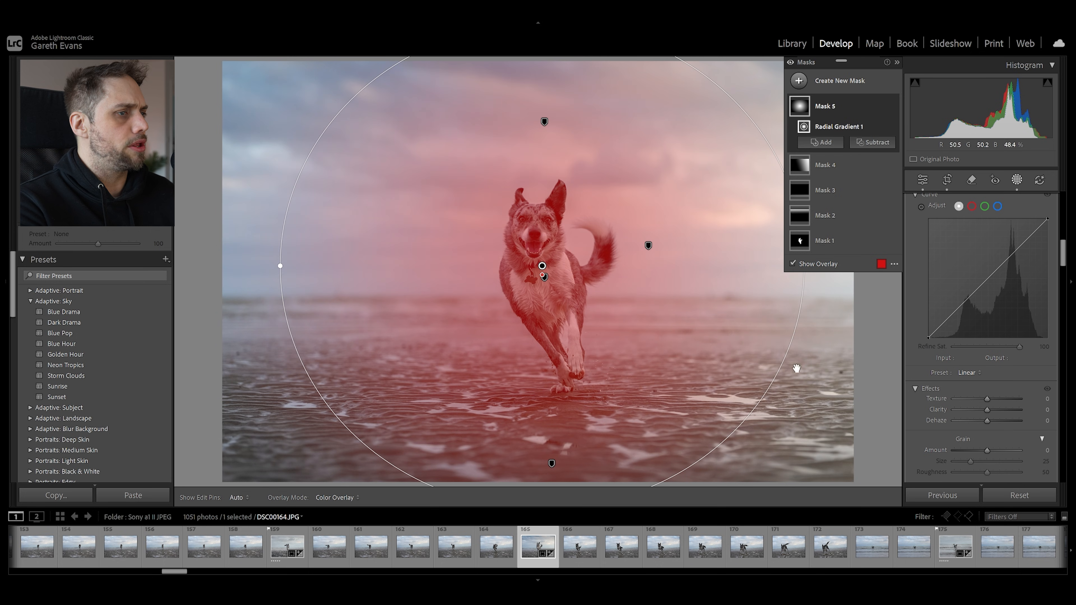
{"action": "scroll", "coordinate": [928, 395], "scroll_direction": "up", "scroll_amount": 10}
{"action": "mouse_move", "coordinate": [617, 314]}
{"action": "left_mouse_down"}
{"action": "mouse_move", "coordinate": [610, 306]}
{"action": "mouse_move", "coordinate": [614, 314]}
{"action": "left_mouse_up"}
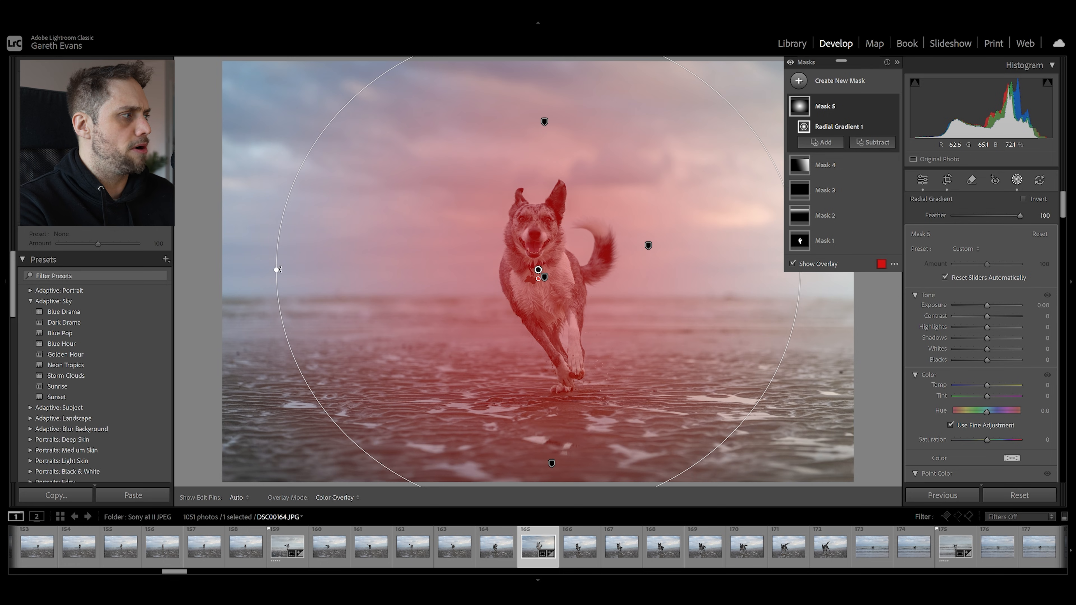
{"action": "mouse_move", "coordinate": [275, 269]}
{"action": "left_mouse_down"}
{"action": "mouse_move", "coordinate": [503, 271]}
{"action": "mouse_move", "coordinate": [272, 269]}
{"action": "left_mouse_up"}
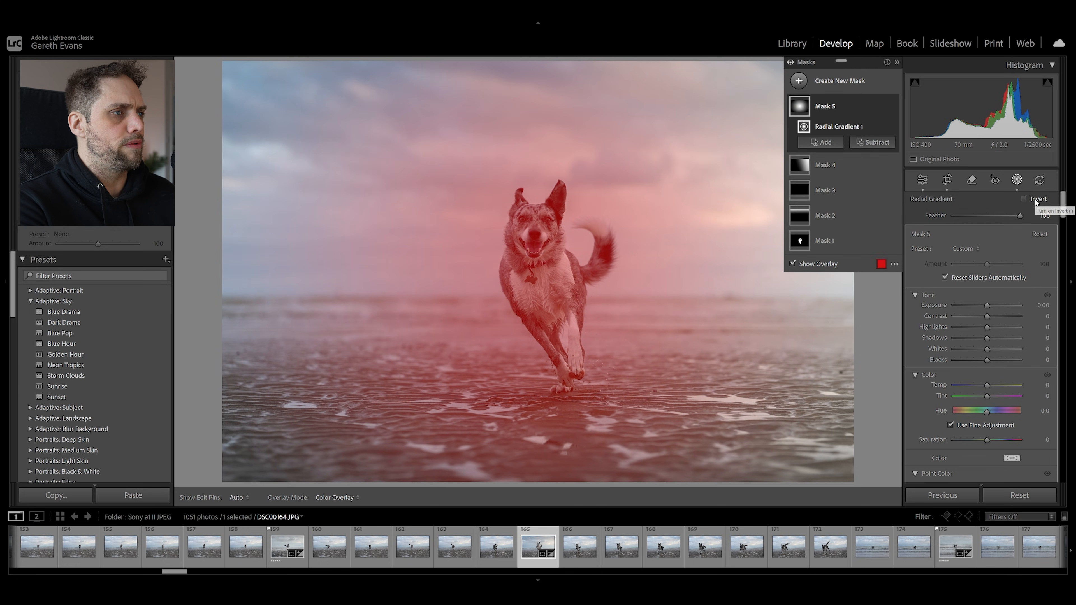
{"action": "left_click", "coordinate": [1024, 199]}
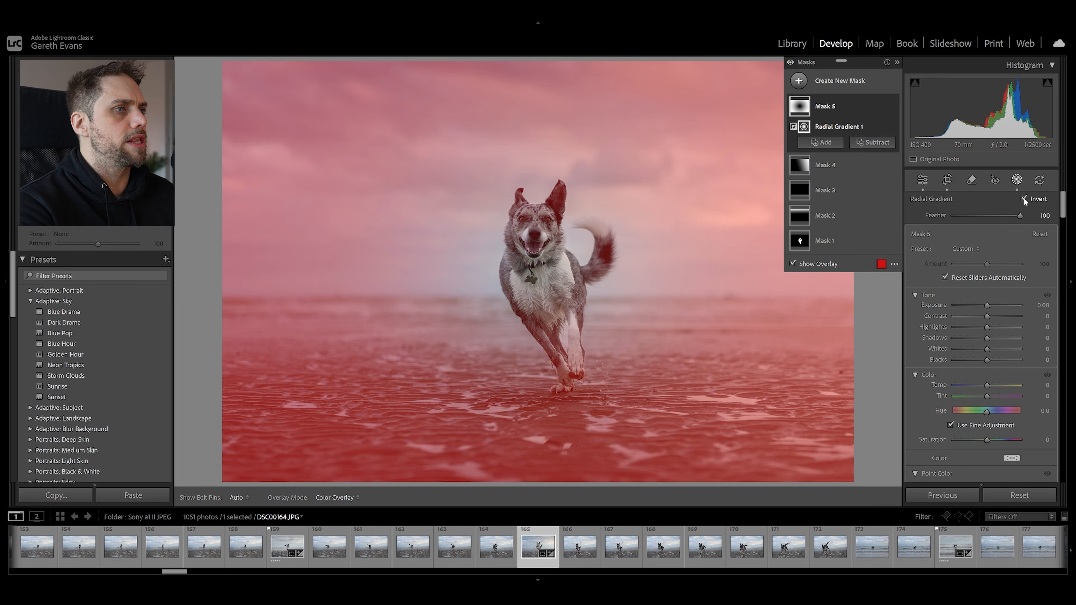
{"action": "left_click", "coordinate": [1023, 197]}
Keep the radial mask's feather at 100, set its exposure to 0.36 and recentre it on the dog's chest
{"action": "mouse_move", "coordinate": [1020, 215]}
{"action": "left_mouse_down"}
{"action": "mouse_move", "coordinate": [953, 216]}
{"action": "mouse_move", "coordinate": [1033, 217]}
{"action": "left_mouse_up"}
{"action": "left_click_drag", "start_coordinate": [987, 308], "coordinate": [992, 310]}
{"action": "left_click_drag", "start_coordinate": [538, 269], "coordinate": [532, 267]}
Create a second large radial gradient mask around the dog, invert it and set its exposure to -0.50
{"action": "left_click", "coordinate": [850, 85]}
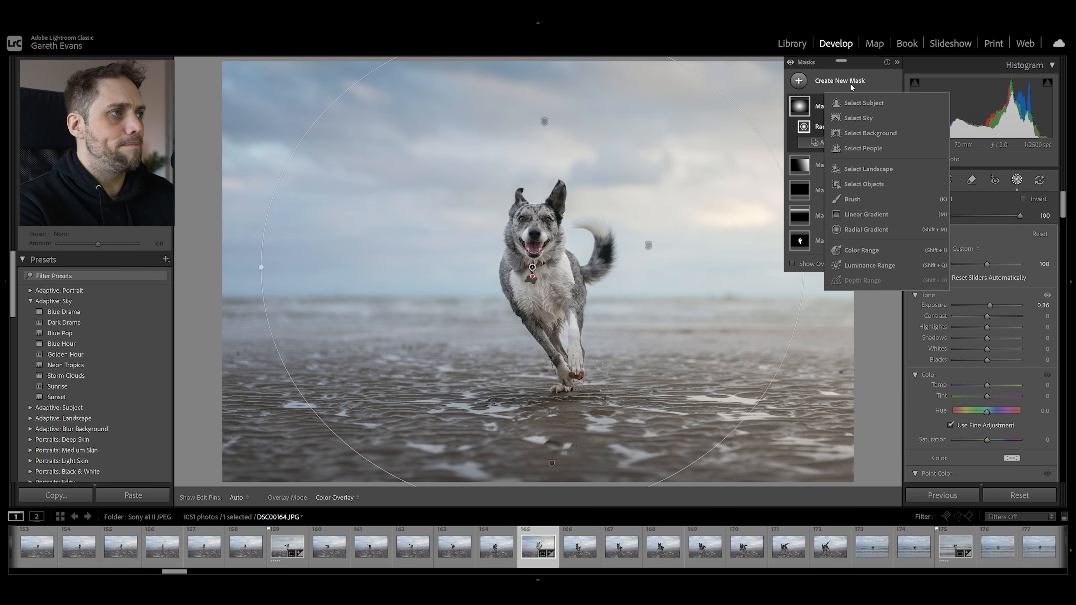
{"action": "left_click", "coordinate": [874, 230]}
{"action": "mouse_move", "coordinate": [454, 142]}
{"action": "left_mouse_down"}
{"action": "mouse_move", "coordinate": [639, 314]}
{"action": "mouse_move", "coordinate": [749, 435]}
{"action": "left_mouse_up"}
{"action": "left_click_drag", "start_coordinate": [503, 146], "coordinate": [569, 251]}
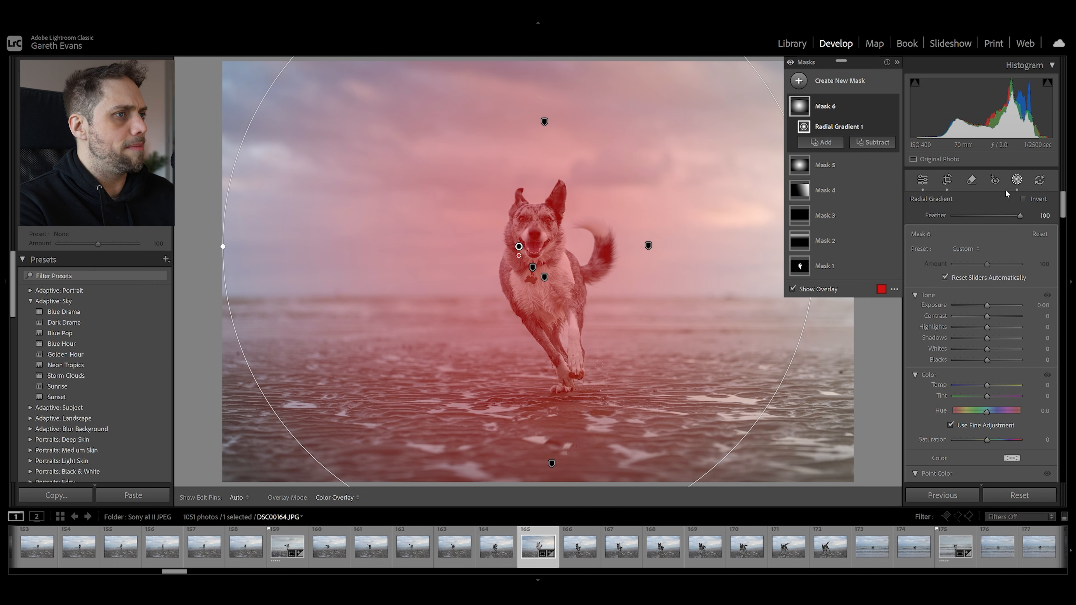
{"action": "left_click", "coordinate": [1022, 199]}
{"action": "left_click_drag", "start_coordinate": [987, 306], "coordinate": [979, 305]}
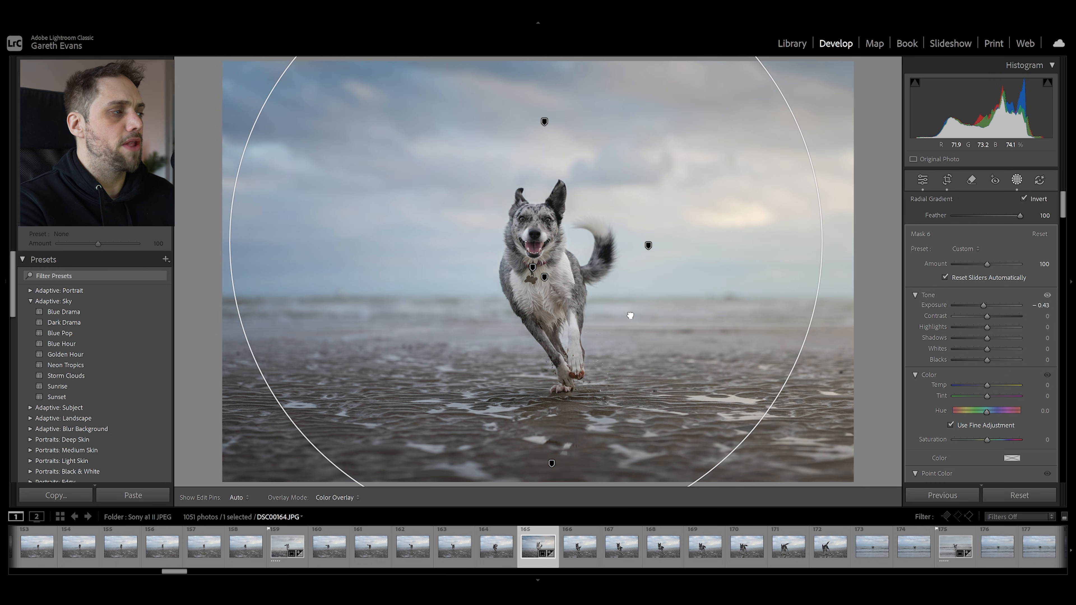
{"action": "left_click_drag", "start_coordinate": [984, 309], "coordinate": [982, 305]}
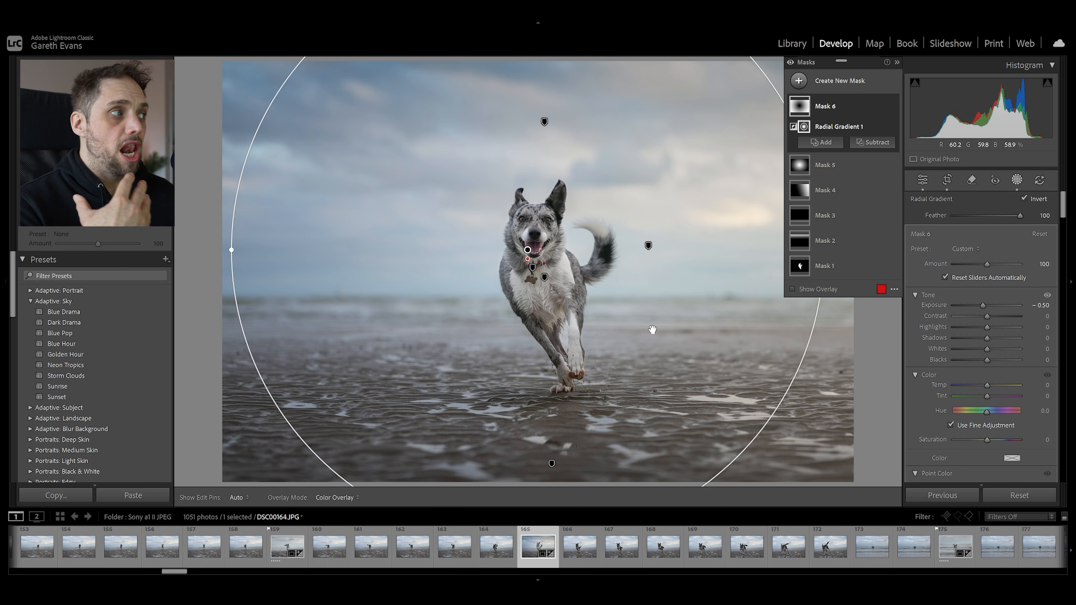
Create a radial gradient mask over the bright sky on the photo's right side, set its temperature to 22 and close masking
{"action": "left_click", "coordinate": [853, 83]}
{"action": "left_click", "coordinate": [875, 227]}
{"action": "left_click_drag", "start_coordinate": [839, 279], "coordinate": [933, 393]}
{"action": "left_click_drag", "start_coordinate": [681, 171], "coordinate": [753, 169]}
{"action": "left_click_drag", "start_coordinate": [987, 384], "coordinate": [995, 386]}
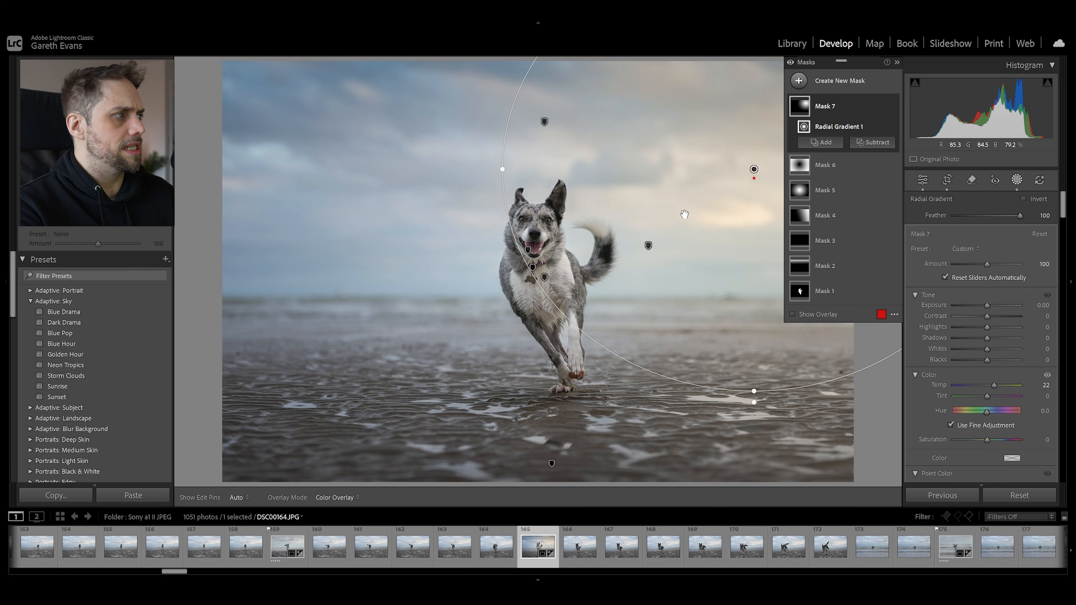
{"action": "left_click", "coordinate": [921, 180]}
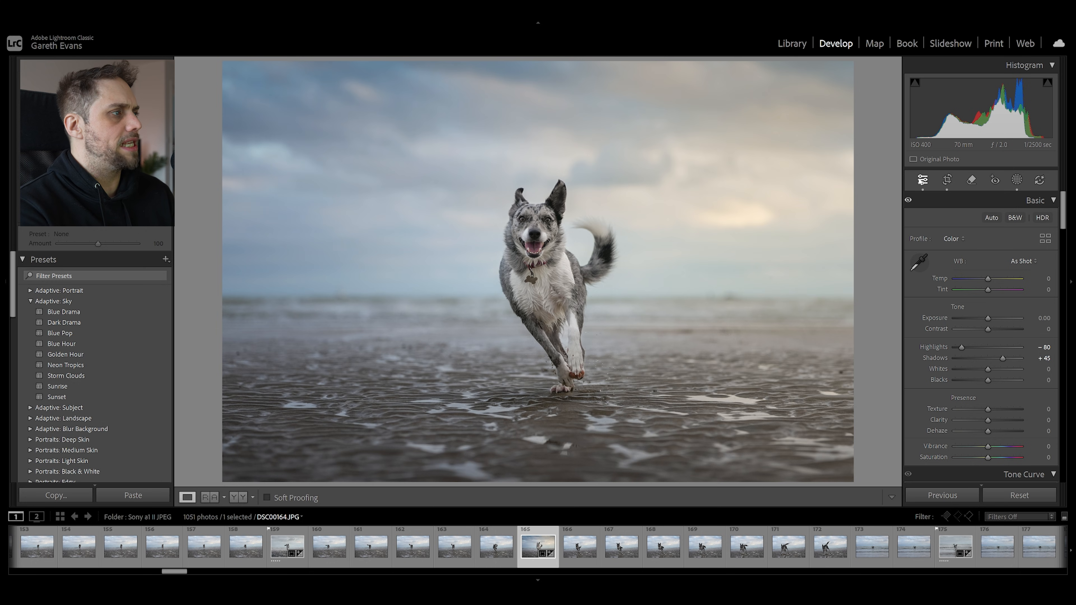
Try painting a new brush mask with Auto Mask on over the beach and the dog's head and tail
{"action": "left_click", "coordinate": [1016, 180]}
{"action": "left_click", "coordinate": [847, 80]}
{"action": "left_click", "coordinate": [859, 198]}
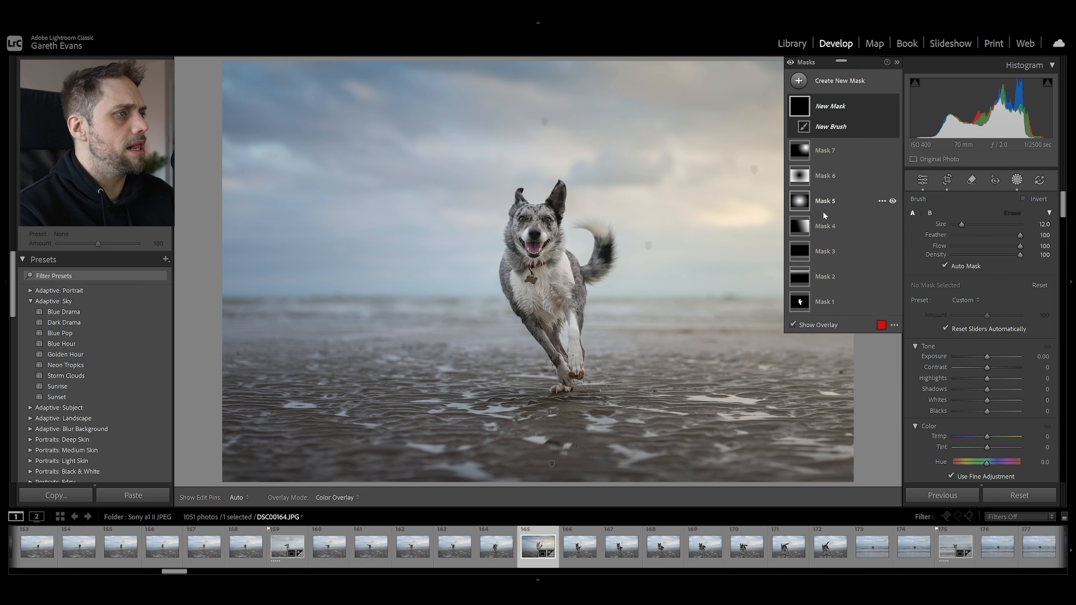
{"action": "mouse_move", "coordinate": [444, 331]}
{"action": "left_mouse_down"}
{"action": "mouse_move", "coordinate": [720, 336]}
{"action": "mouse_move", "coordinate": [492, 335]}
{"action": "mouse_move", "coordinate": [420, 379]}
{"action": "mouse_move", "coordinate": [240, 408]}
{"action": "mouse_move", "coordinate": [756, 377]}
{"action": "mouse_move", "coordinate": [820, 341]}
{"action": "left_mouse_up"}
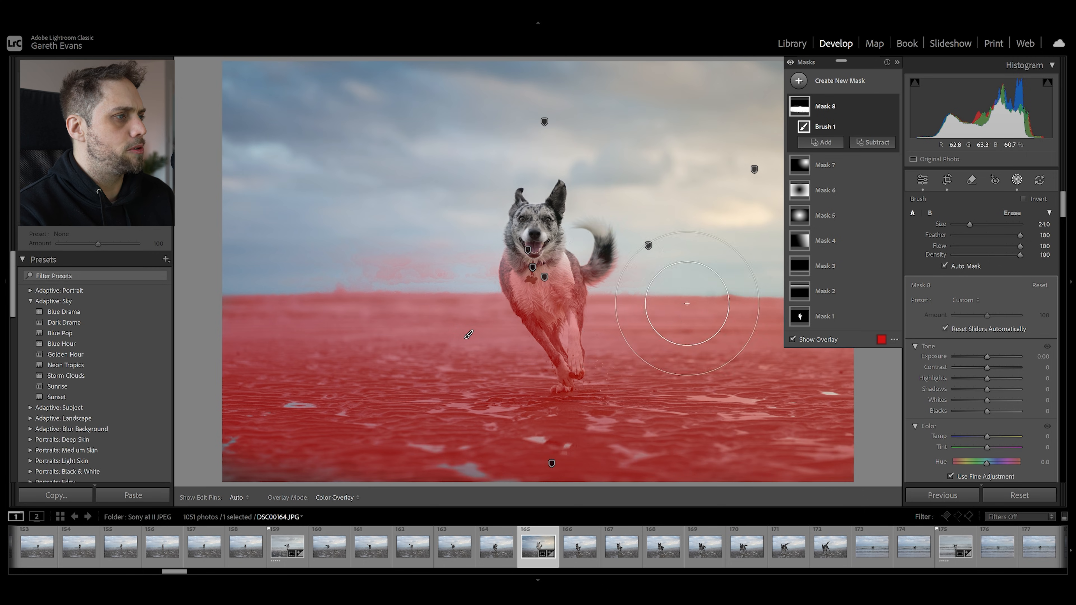
{"action": "scroll", "coordinate": [540, 319], "scroll_direction": "down", "scroll_amount": 3}
{"action": "mouse_move", "coordinate": [545, 254]}
{"action": "left_mouse_down"}
{"action": "mouse_move", "coordinate": [552, 230]}
{"action": "mouse_move", "coordinate": [534, 238]}
{"action": "mouse_move", "coordinate": [523, 229]}
{"action": "mouse_move", "coordinate": [571, 273]}
{"action": "mouse_move", "coordinate": [601, 258]}
{"action": "mouse_move", "coordinate": [599, 224]}
{"action": "left_mouse_up"}
{"action": "scroll", "coordinate": [567, 276], "scroll_direction": "down", "scroll_amount": 5}
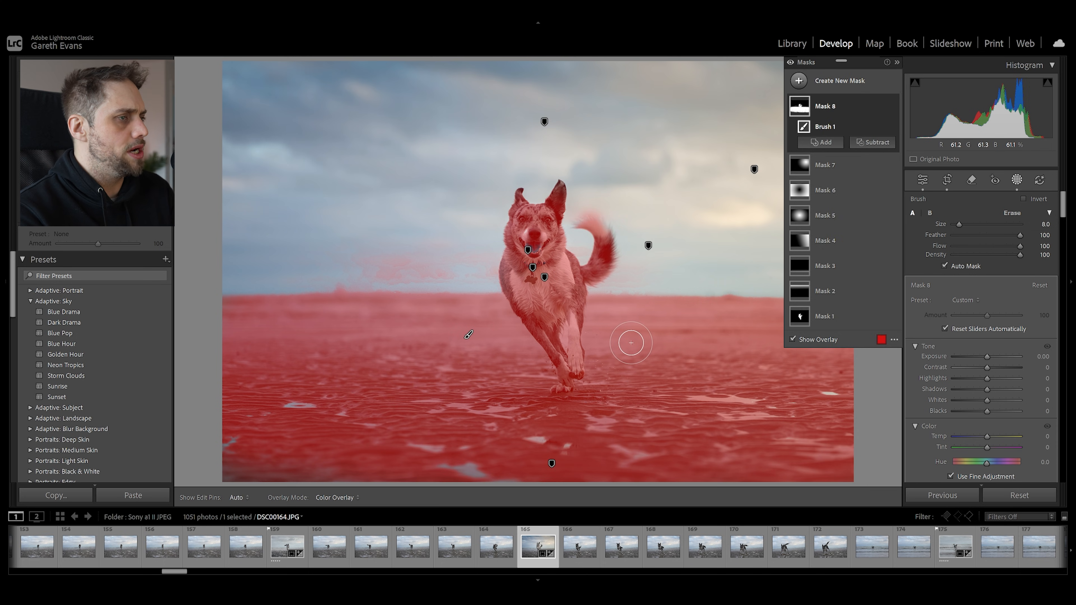
Undo the Auto Mask brush strokes and remove the brush mask
{"action": "key", "text": "ctrl+z"}
{"action": "key", "text": "ctrl+z"}
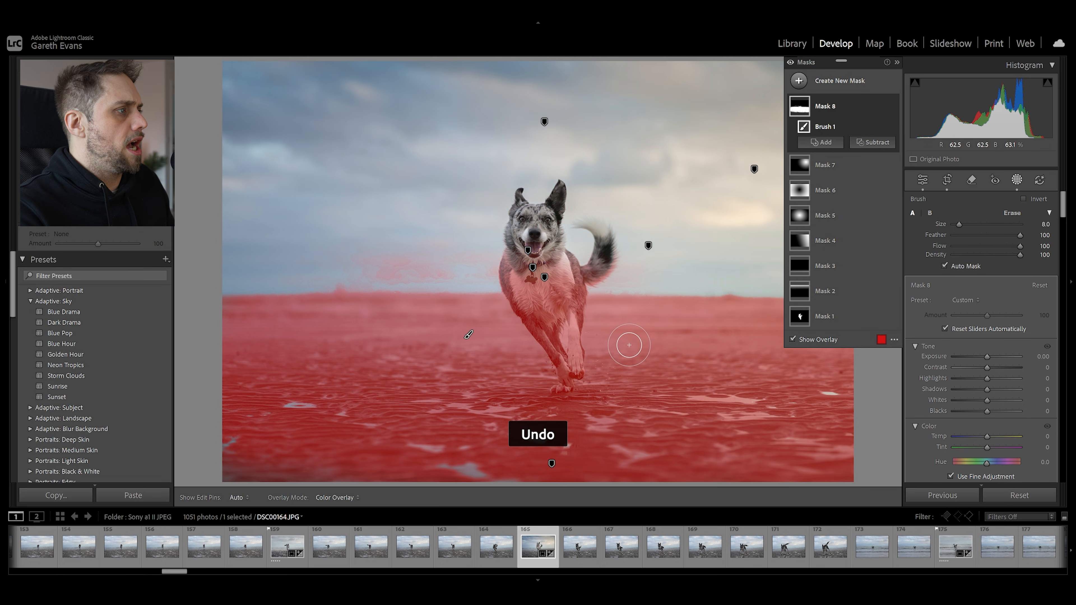
{"action": "key", "text": "ctrl+z"}
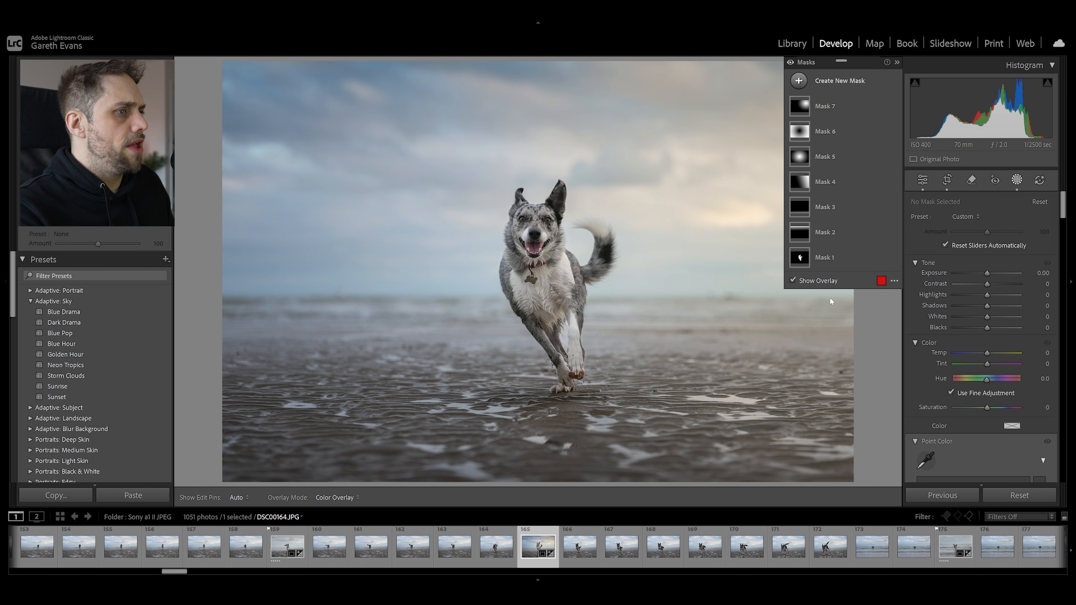
Turn off the brush's Auto Mask, try painting a loose brush mask across the dog and beach, and undo it
{"action": "left_click", "coordinate": [839, 81]}
{"action": "left_click", "coordinate": [852, 197]}
{"action": "left_click", "coordinate": [962, 266]}
{"action": "mouse_move", "coordinate": [629, 312]}
{"action": "left_mouse_down"}
{"action": "mouse_move", "coordinate": [554, 263]}
{"action": "mouse_move", "coordinate": [599, 238]}
{"action": "mouse_move", "coordinate": [521, 148]}
{"action": "mouse_move", "coordinate": [343, 347]}
{"action": "mouse_move", "coordinate": [382, 361]}
{"action": "mouse_move", "coordinate": [635, 339]}
{"action": "mouse_move", "coordinate": [770, 284]}
{"action": "left_mouse_up"}
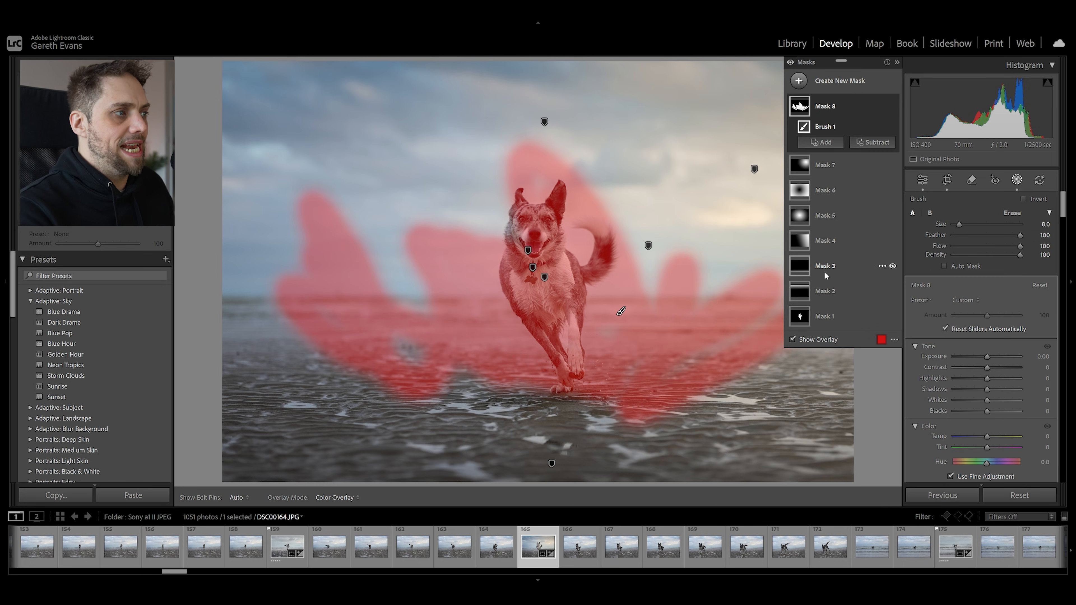
{"action": "key", "text": "ctrl+z"}
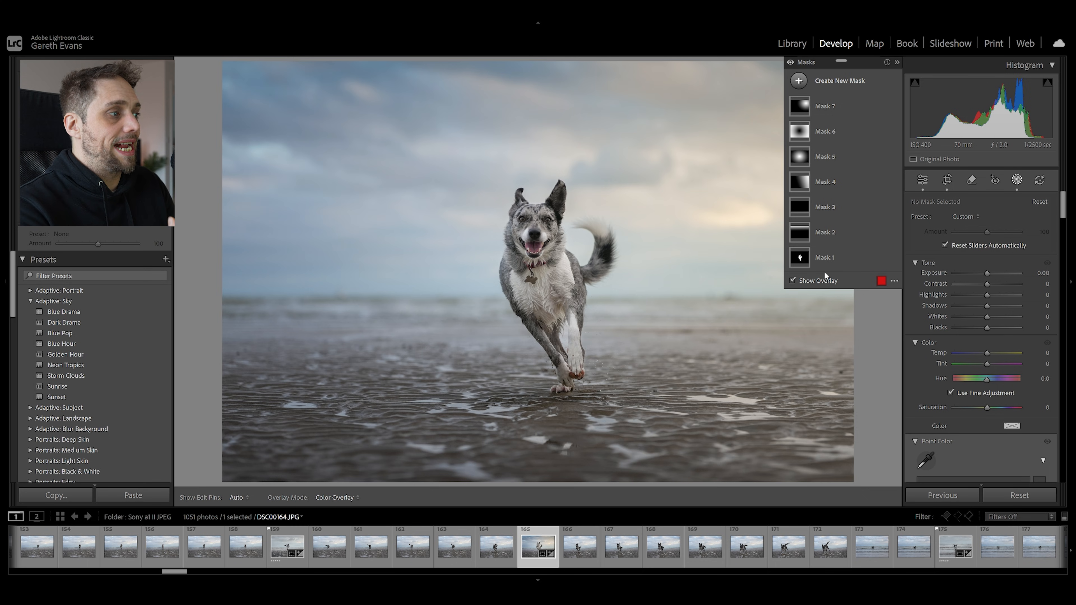
Paint a brush mask at size 17 and flow 29 on the sand beneath the dog's paws, set its exposure to -0.60 and close masking
{"action": "left_click", "coordinate": [851, 80]}
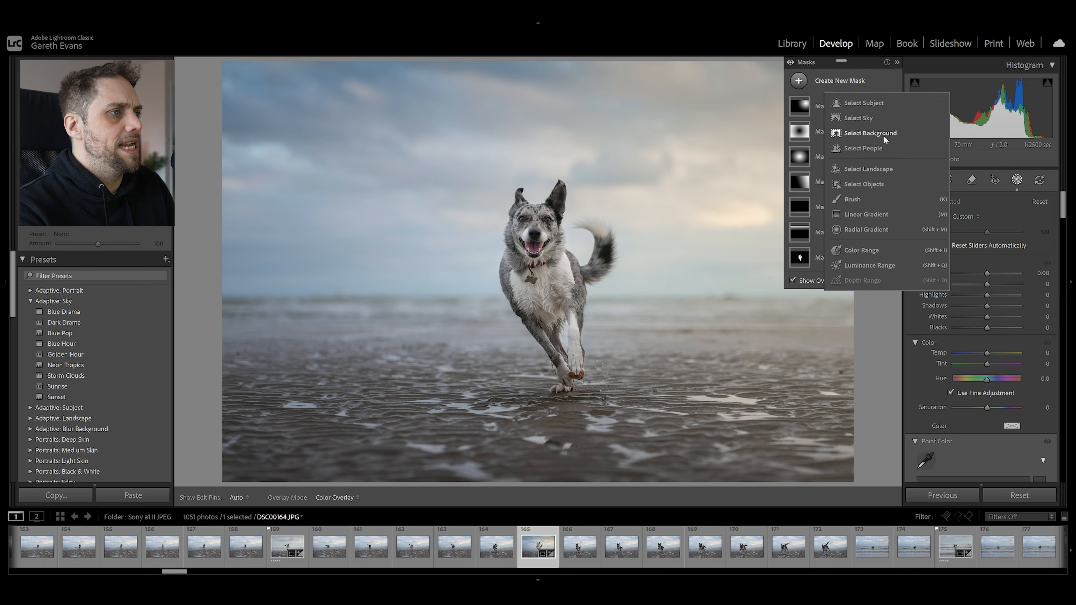
{"action": "left_click", "coordinate": [860, 199]}
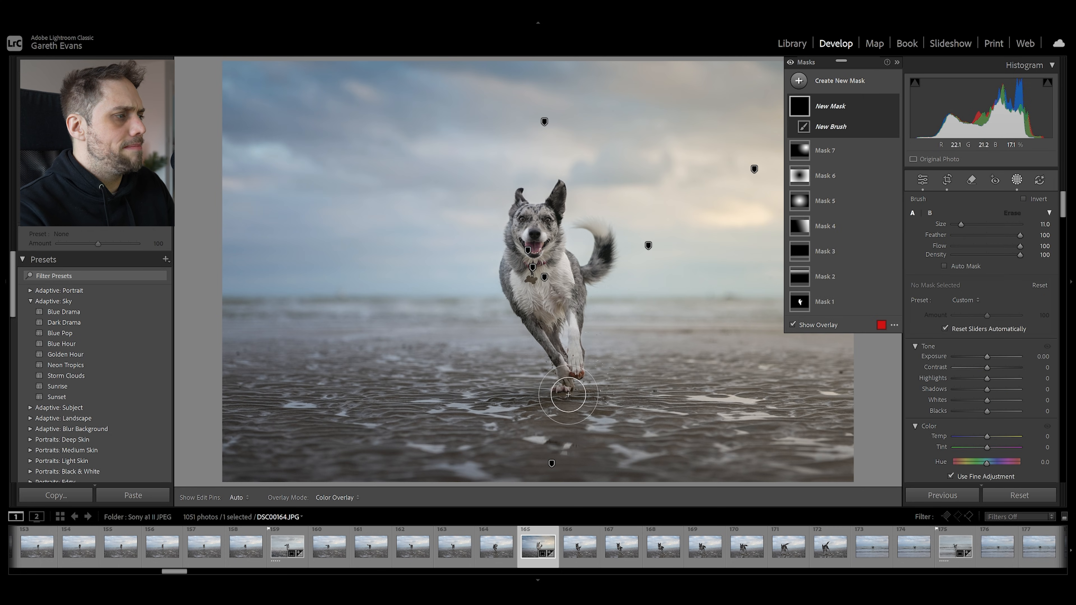
{"action": "scroll", "coordinate": [570, 394], "scroll_direction": "up", "scroll_amount": 2}
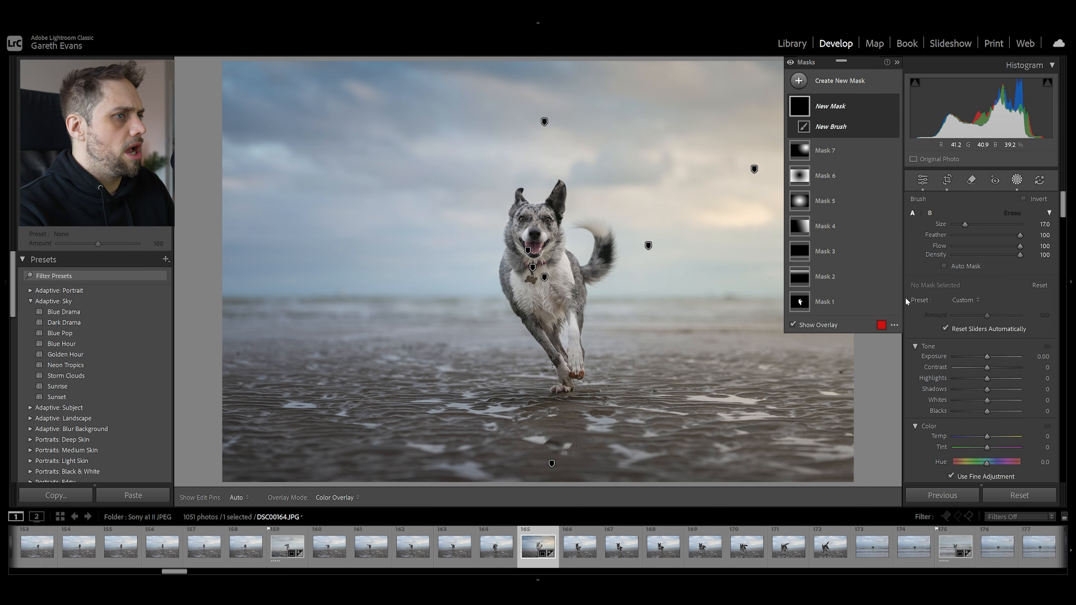
{"action": "left_click_drag", "start_coordinate": [1020, 245], "coordinate": [979, 251]}
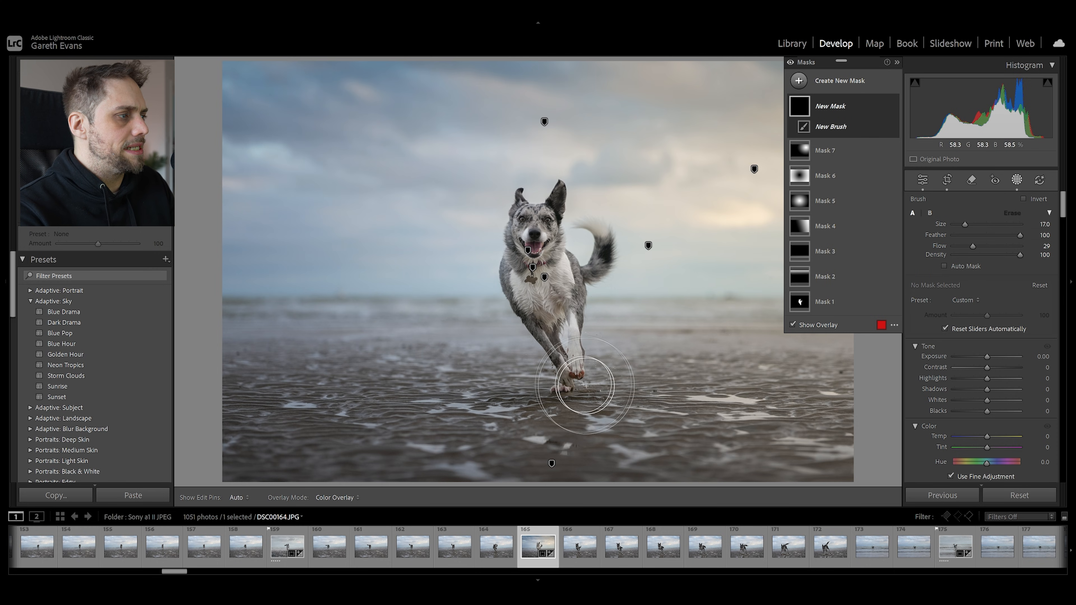
{"action": "mouse_move", "coordinate": [572, 399]}
{"action": "left_mouse_down"}
{"action": "mouse_move", "coordinate": [477, 401]}
{"action": "mouse_move", "coordinate": [491, 418]}
{"action": "left_mouse_up"}
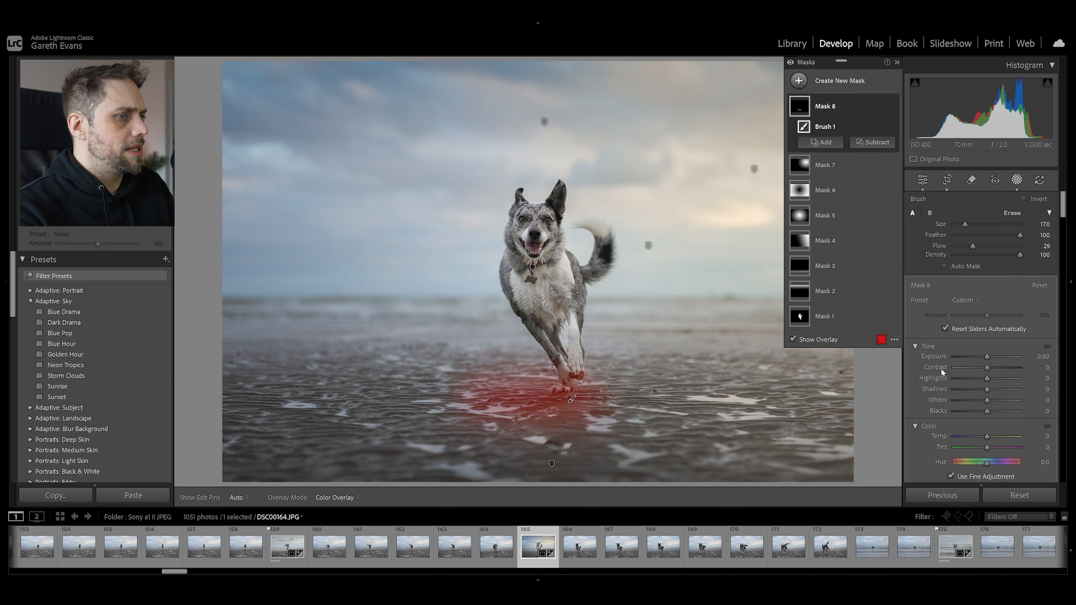
{"action": "left_click_drag", "start_coordinate": [987, 357], "coordinate": [982, 355]}
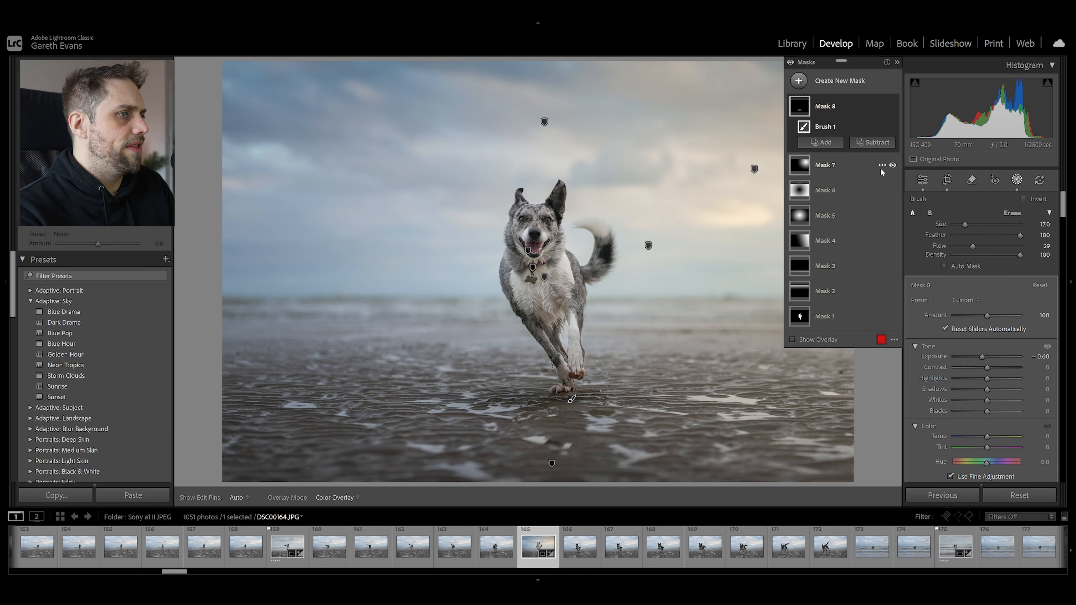
{"action": "left_click", "coordinate": [924, 180]}
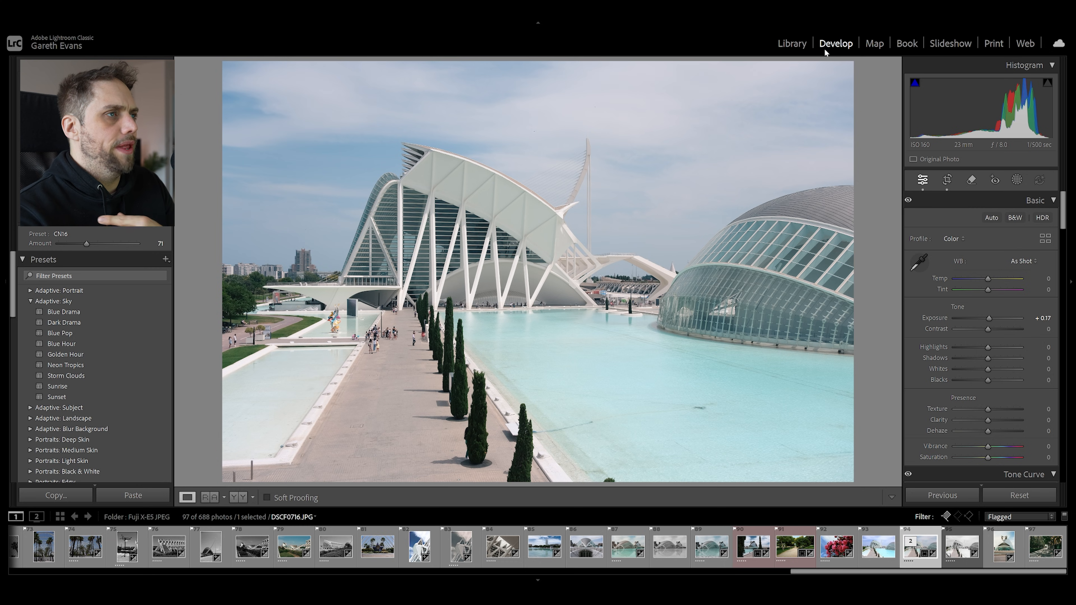
Create a color range mask sampled from the blue sky above the white building and set its Refine to 16
{"action": "left_click", "coordinate": [1015, 180]}
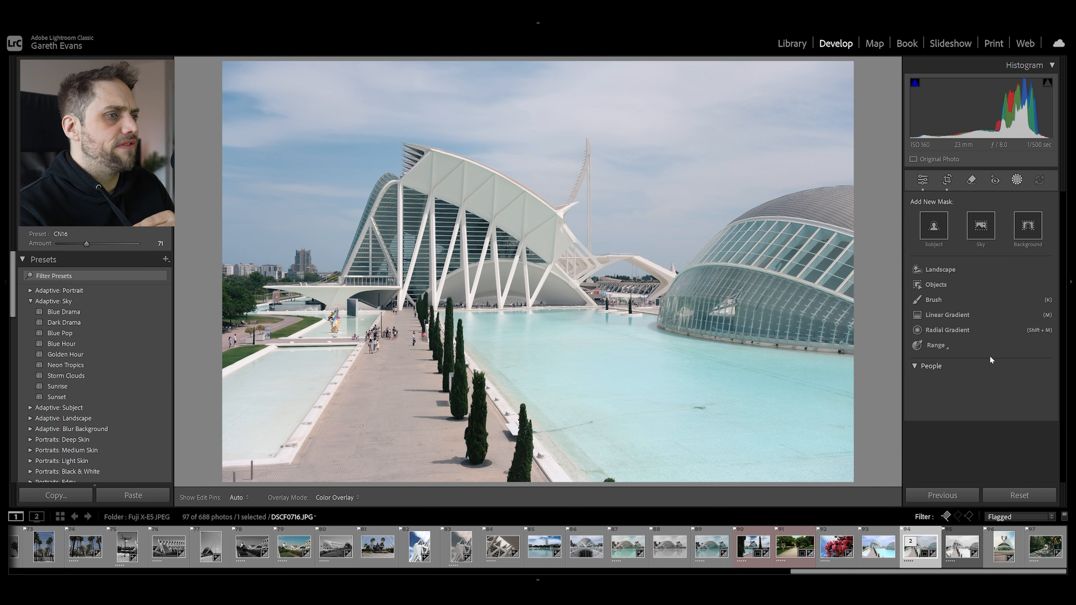
{"action": "left_click", "coordinate": [936, 346]}
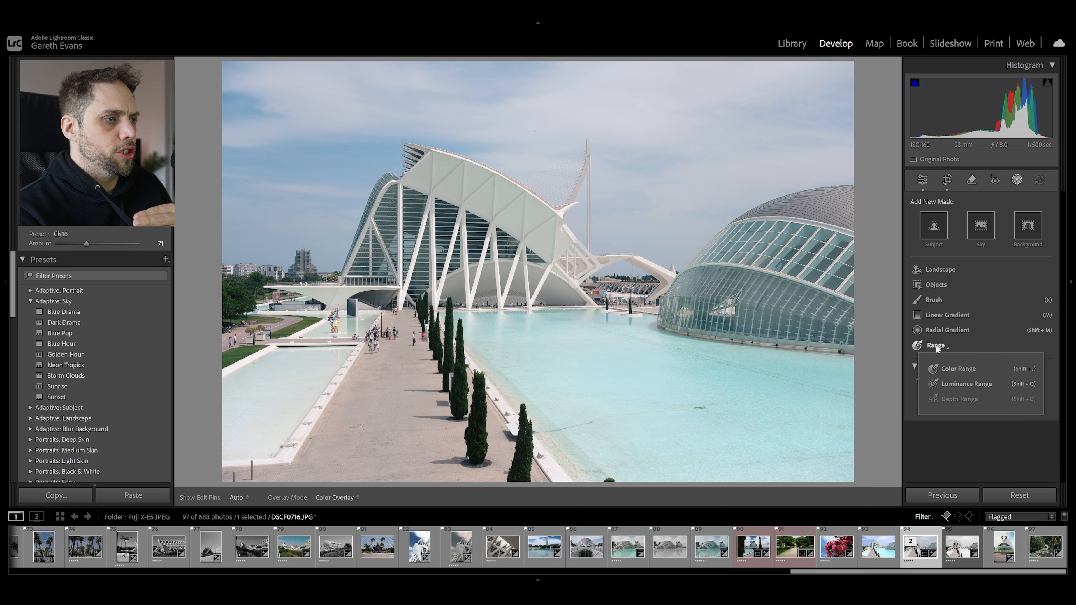
{"action": "left_click", "coordinate": [960, 369]}
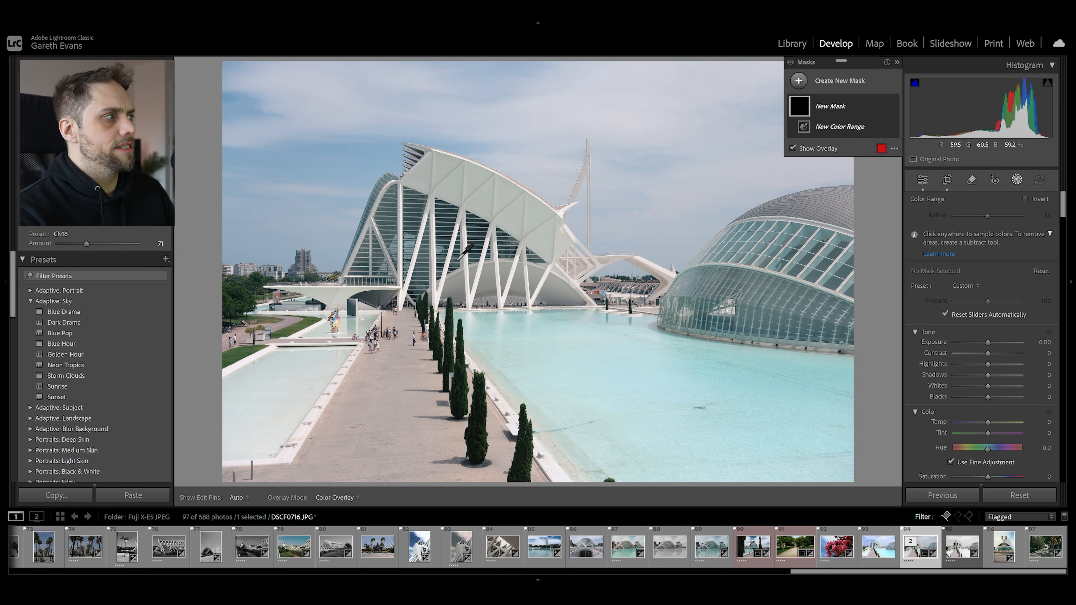
{"action": "left_click_drag", "start_coordinate": [305, 147], "coordinate": [336, 160]}
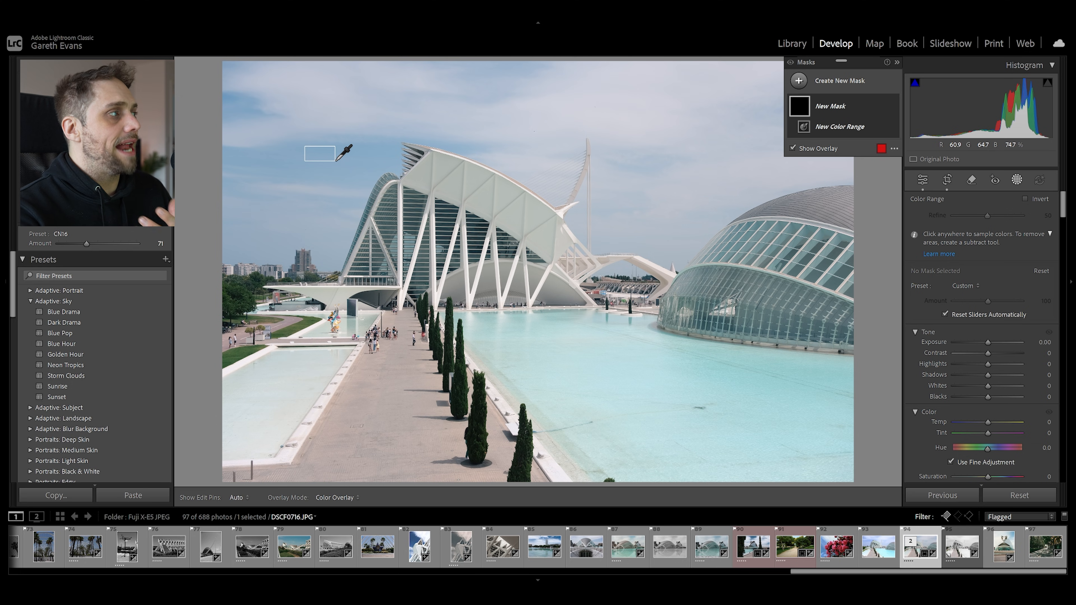
{"action": "left_click_drag", "start_coordinate": [336, 160], "coordinate": [336, 161]}
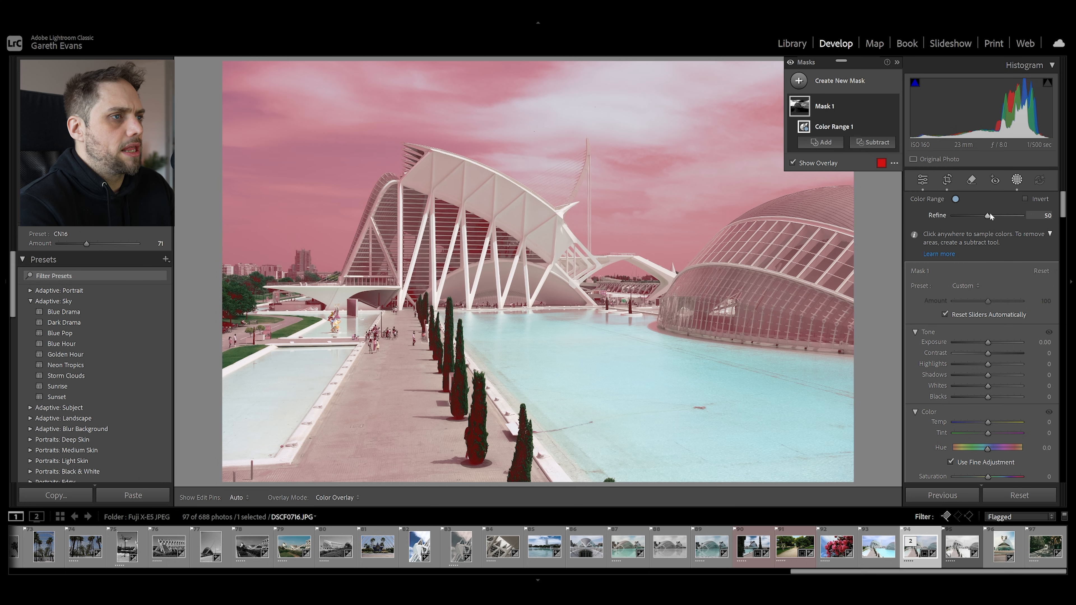
{"action": "left_click_drag", "start_coordinate": [987, 214], "coordinate": [962, 216]}
Set the sky color range mask's exposure to -0.49 and contrast to 26, and fine-tune its remaining tone
{"action": "left_click_drag", "start_coordinate": [989, 345], "coordinate": [997, 353]}
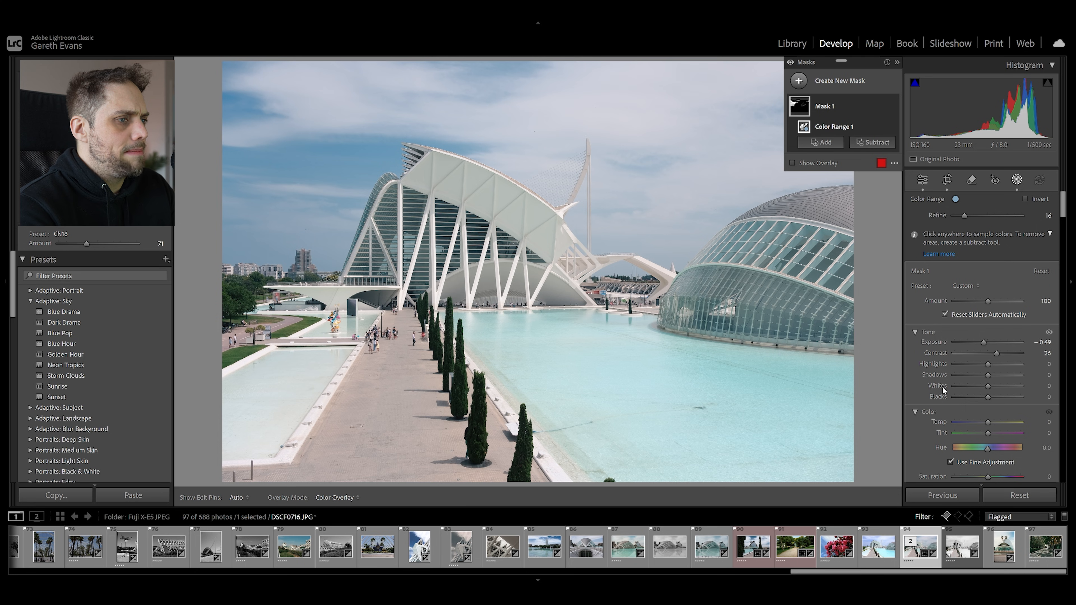
{"action": "left_click_drag", "start_coordinate": [987, 397], "coordinate": [990, 369]}
{"action": "scroll", "coordinate": [949, 407], "scroll_direction": "down", "scroll_amount": 2}
{"action": "scroll", "coordinate": [938, 408], "scroll_direction": "down", "scroll_amount": 6}
{"action": "left_click", "coordinate": [824, 80]}
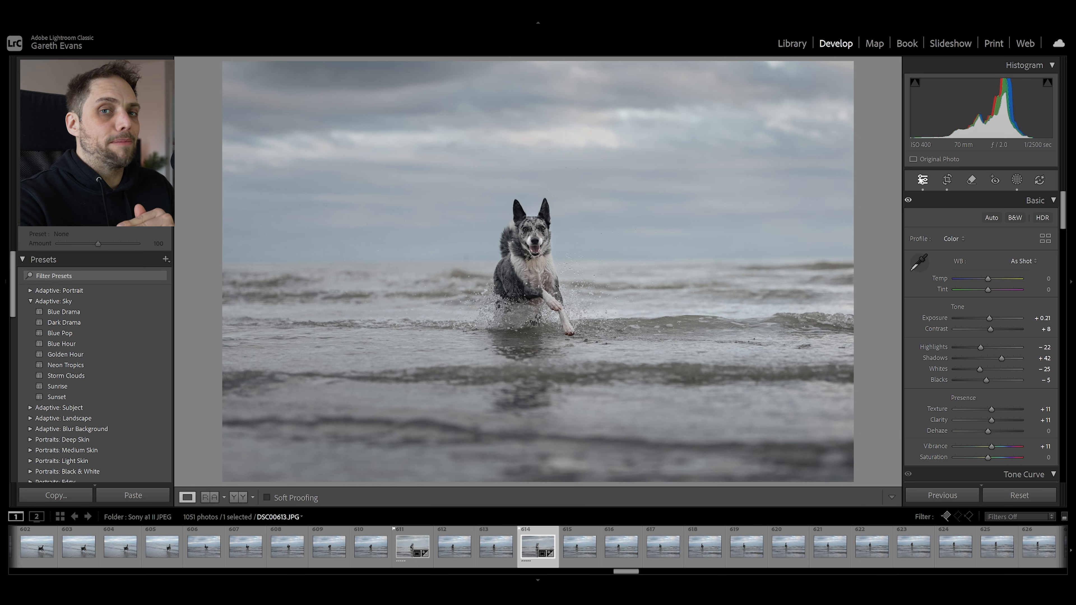
On the running dog photo, draw a slightly tilted linear gradient mask from the sky down to the water and intersect it with the sky
{"action": "left_click", "coordinate": [1017, 179]}
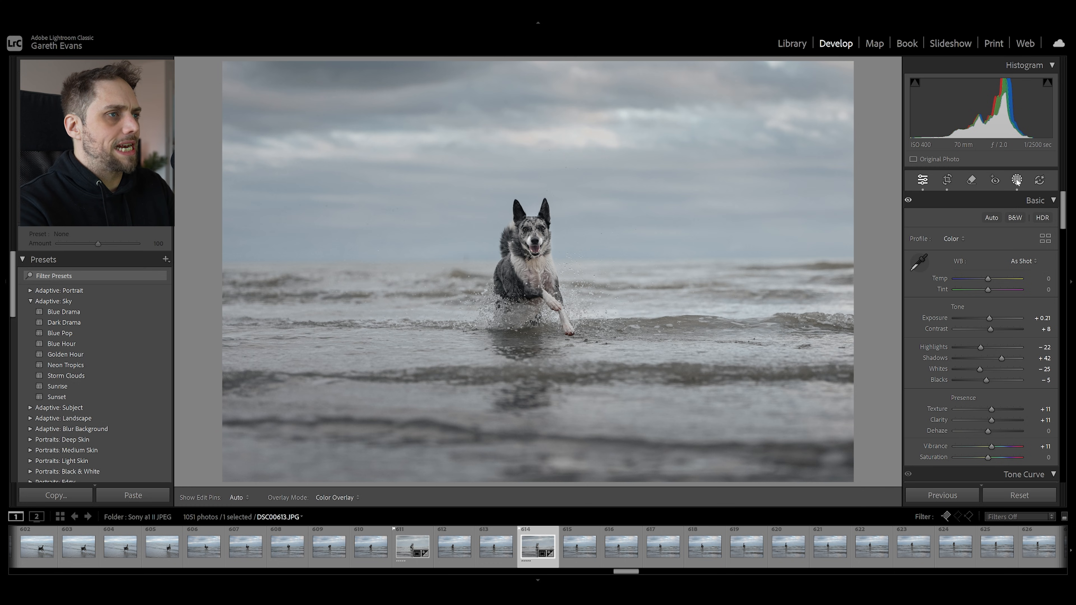
{"action": "left_click", "coordinate": [841, 84]}
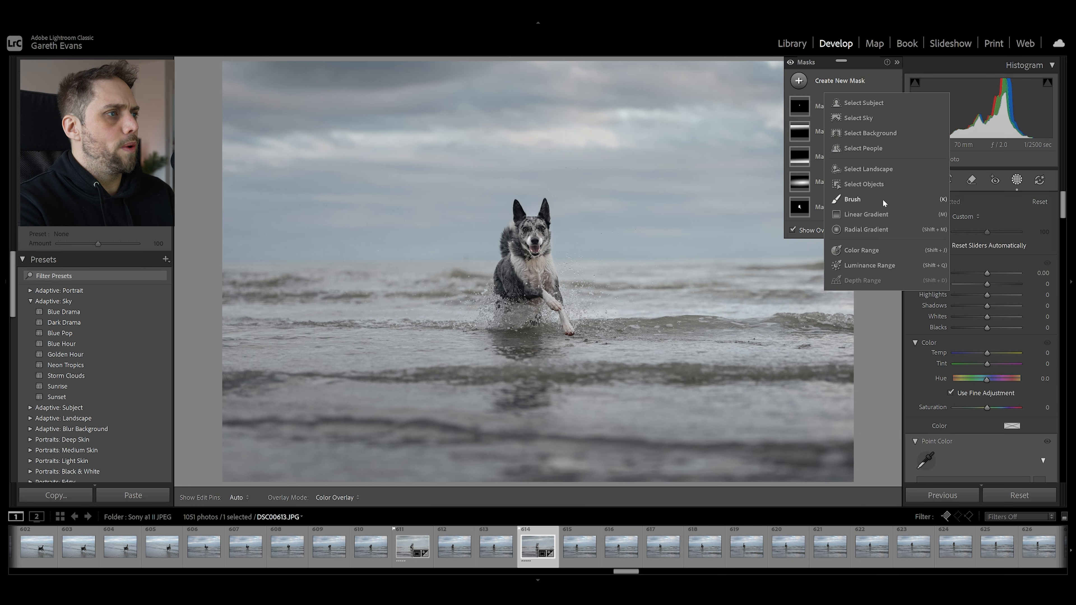
{"action": "left_click", "coordinate": [866, 216]}
{"action": "left_click_drag", "start_coordinate": [393, 64], "coordinate": [443, 360]}
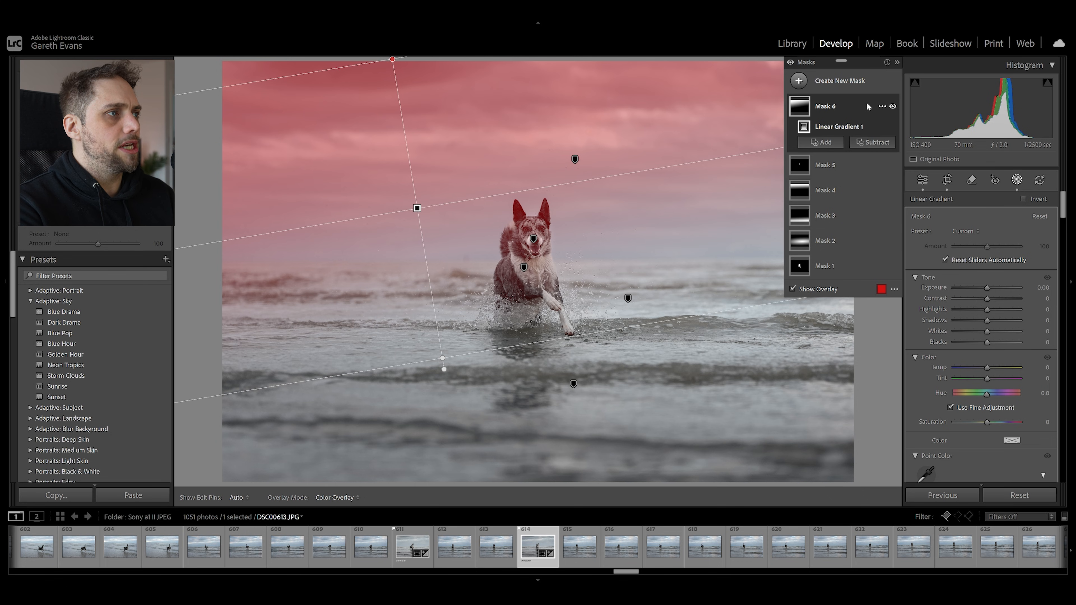
{"action": "right_click", "coordinate": [858, 106]}
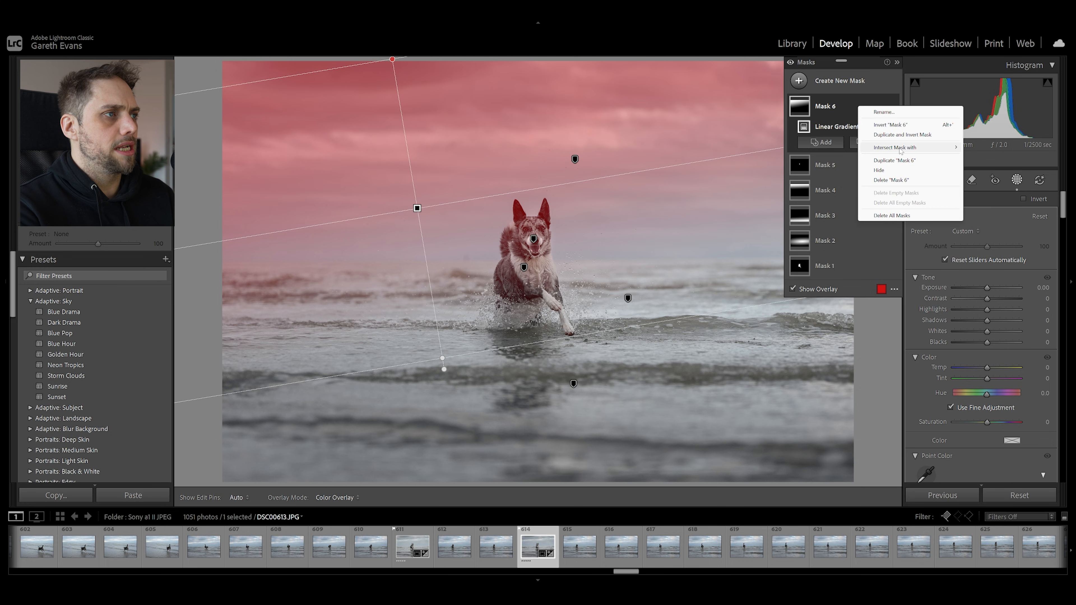
{"action": "mouse_move", "coordinate": [900, 151]}
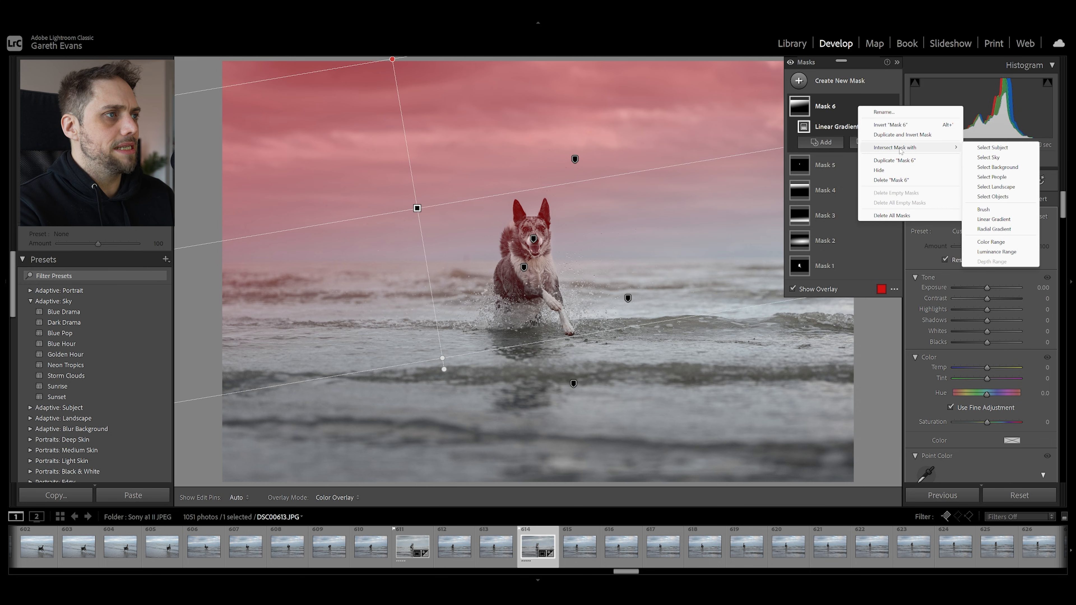
{"action": "left_click", "coordinate": [993, 158]}
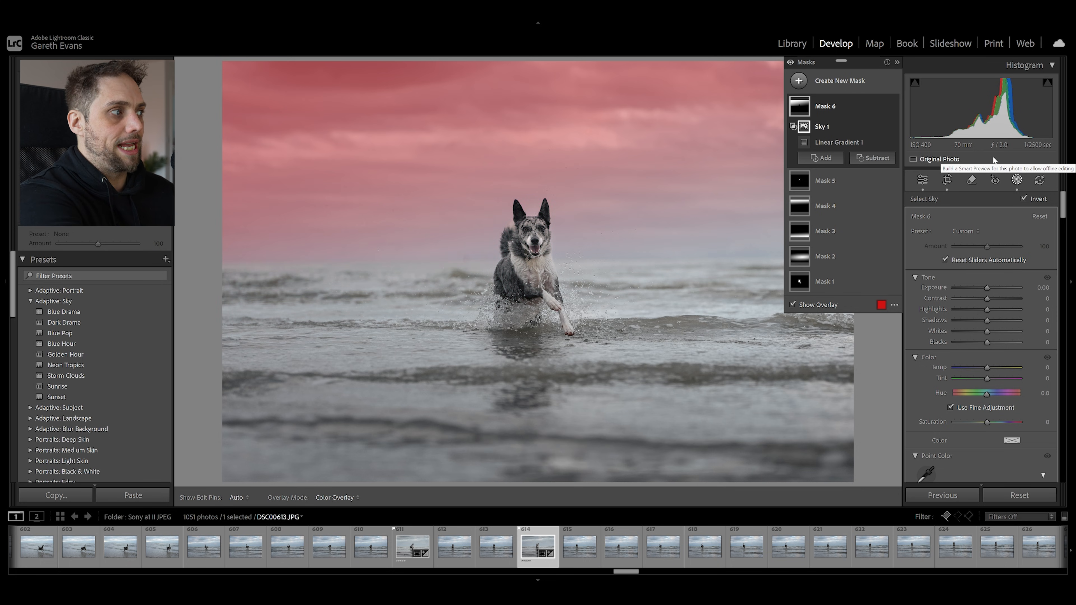
Shift the sky gradient slightly upward and set its exposure to -0.63, contrast to 12 and temperature to 7
{"action": "left_click", "coordinate": [417, 208]}
{"action": "mouse_move", "coordinate": [417, 208]}
{"action": "left_mouse_down"}
{"action": "mouse_move", "coordinate": [374, 96]}
{"action": "mouse_move", "coordinate": [468, 334]}
{"action": "mouse_move", "coordinate": [386, 111]}
{"action": "mouse_move", "coordinate": [417, 196]}
{"action": "left_mouse_up"}
{"action": "left_click_drag", "start_coordinate": [986, 288], "coordinate": [981, 288]}
{"action": "left_click_drag", "start_coordinate": [987, 367], "coordinate": [989, 368]}
{"action": "left_click_drag", "start_coordinate": [988, 298], "coordinate": [981, 288]}
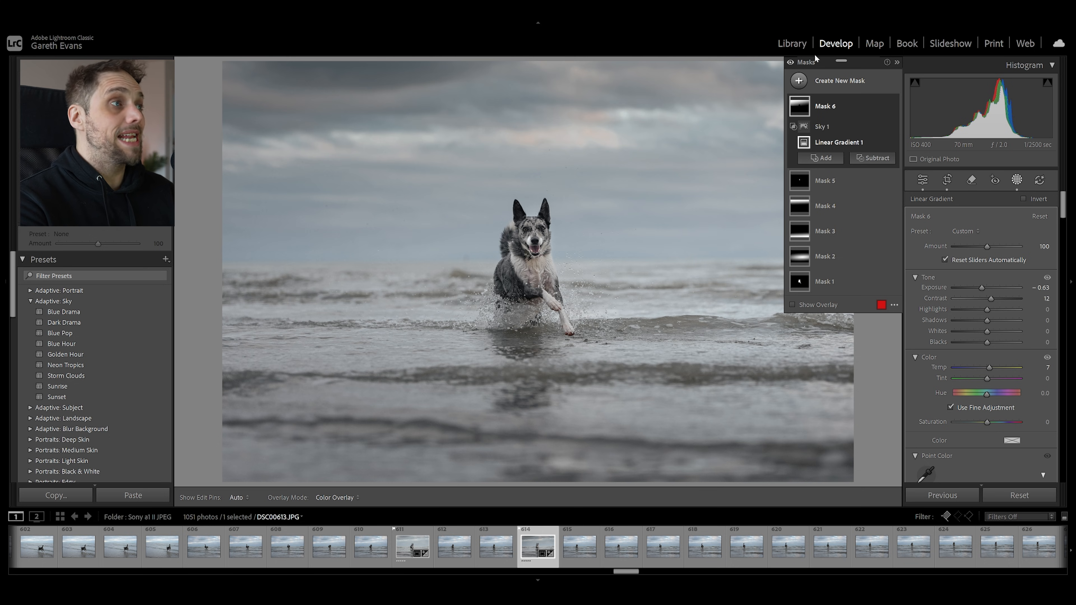
On the portrait of the woman by the window, draw a wide linear gradient mask from the dark side toward the curtain with exposure -1.12
{"action": "left_click", "coordinate": [793, 44]}
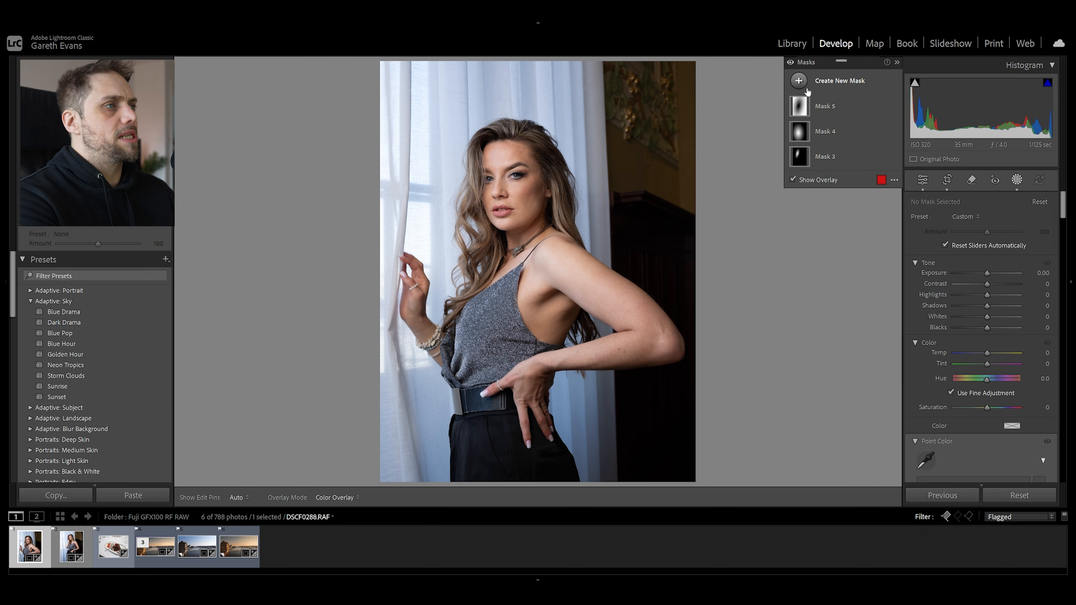
{"action": "left_click", "coordinate": [839, 85]}
{"action": "left_click", "coordinate": [850, 219]}
{"action": "left_click_drag", "start_coordinate": [727, 288], "coordinate": [360, 242]}
{"action": "left_click_drag", "start_coordinate": [987, 288], "coordinate": [975, 286]}
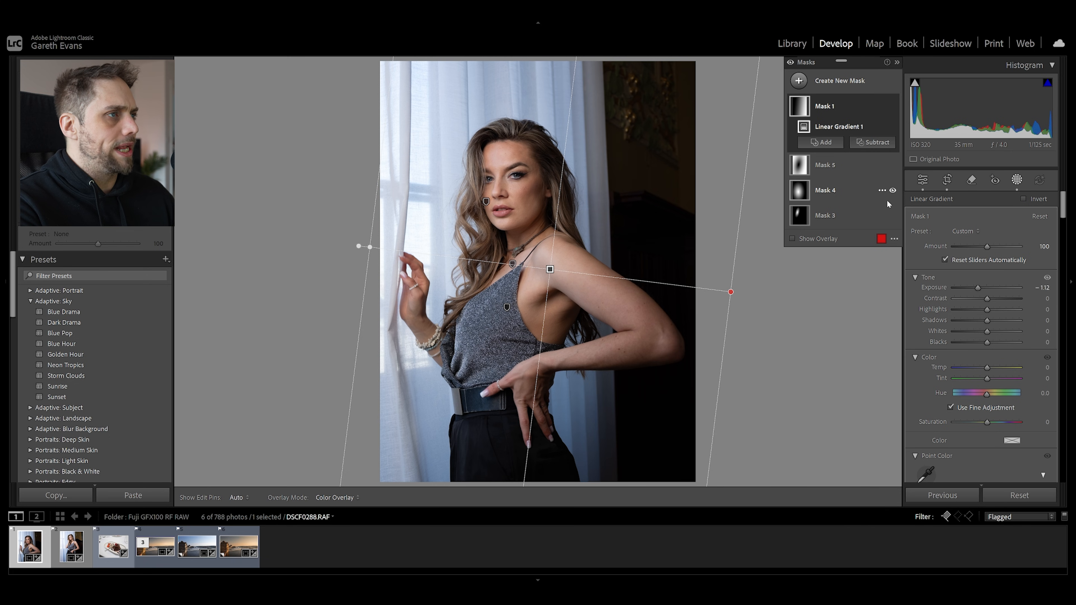
Intersect the portrait's new linear gradient mask with the background
{"action": "right_click", "coordinate": [857, 111]}
{"action": "mouse_move", "coordinate": [907, 152]}
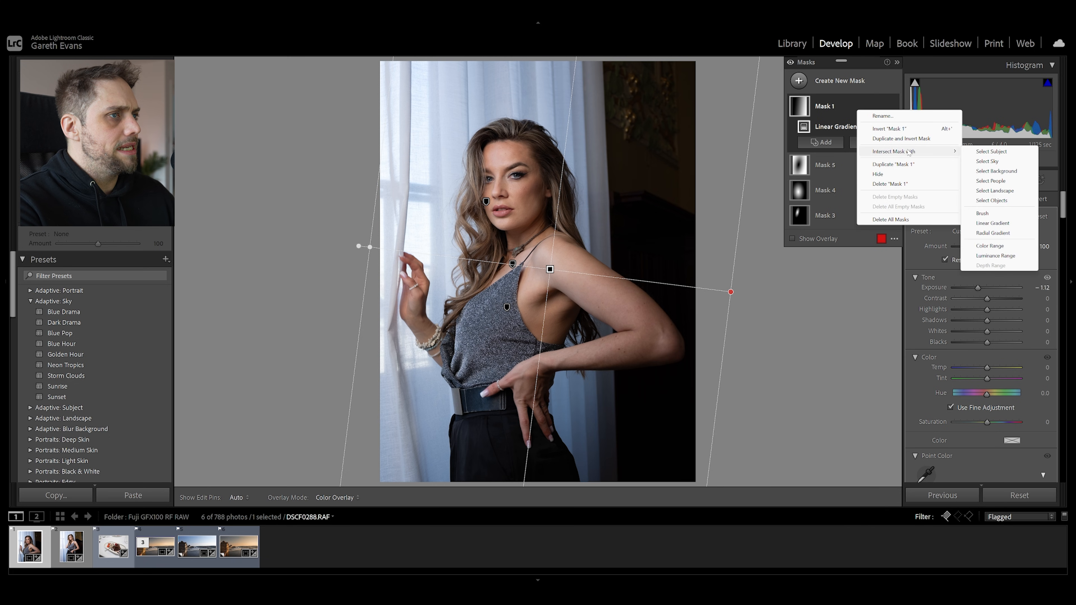
{"action": "left_click", "coordinate": [993, 173]}
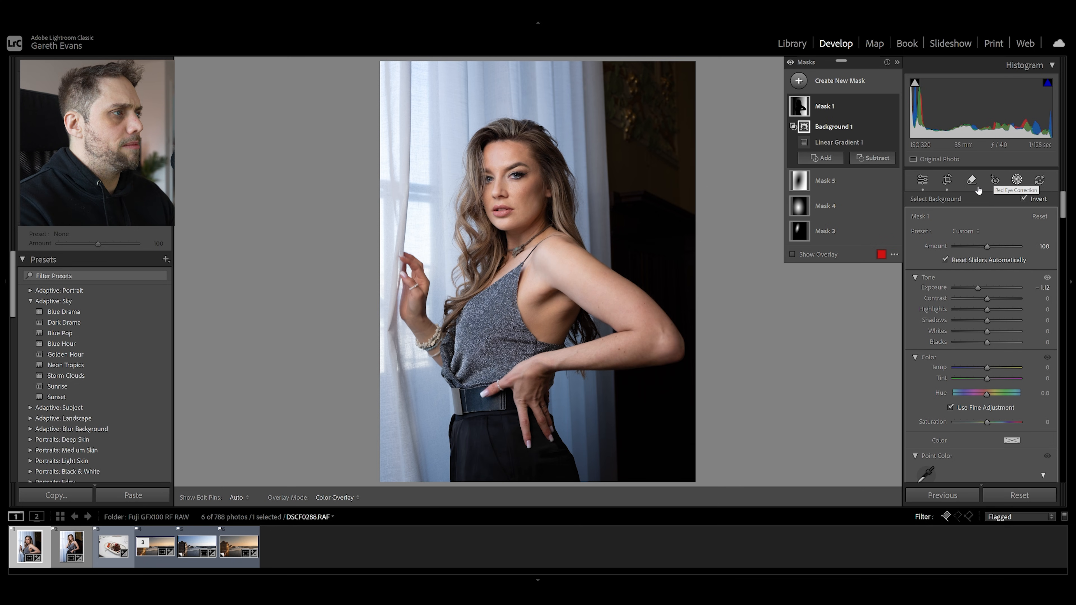
Add a second linear gradient from the dark side to the woman's hair, set its exposure to -0.40 and intersect it with the subject
{"action": "left_click", "coordinate": [816, 85]}
{"action": "left_click", "coordinate": [866, 214]}
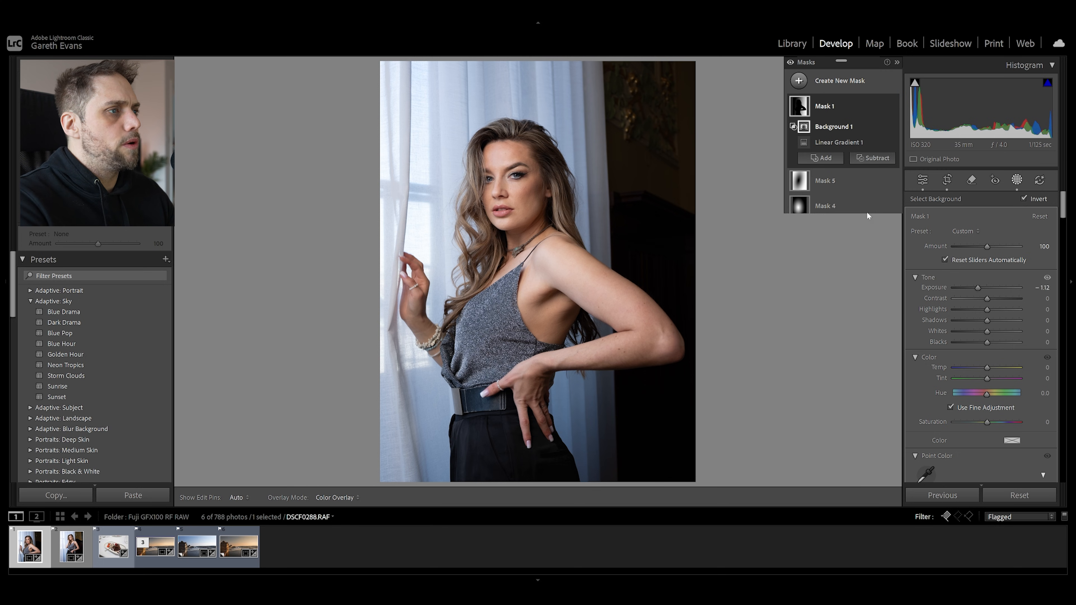
{"action": "left_click_drag", "start_coordinate": [722, 262], "coordinate": [483, 241]}
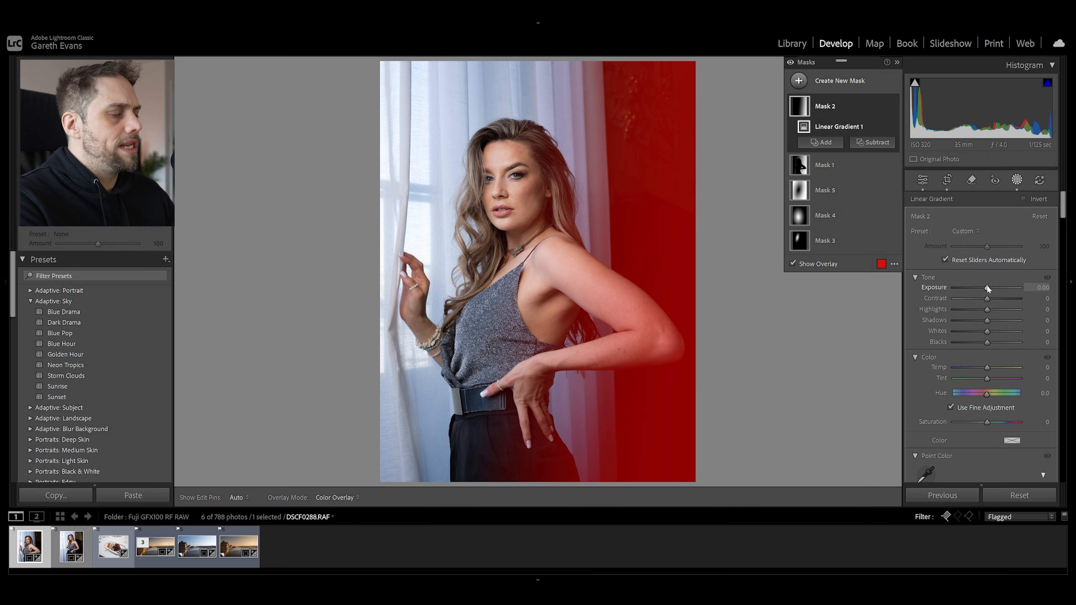
{"action": "left_click_drag", "start_coordinate": [987, 288], "coordinate": [983, 286]}
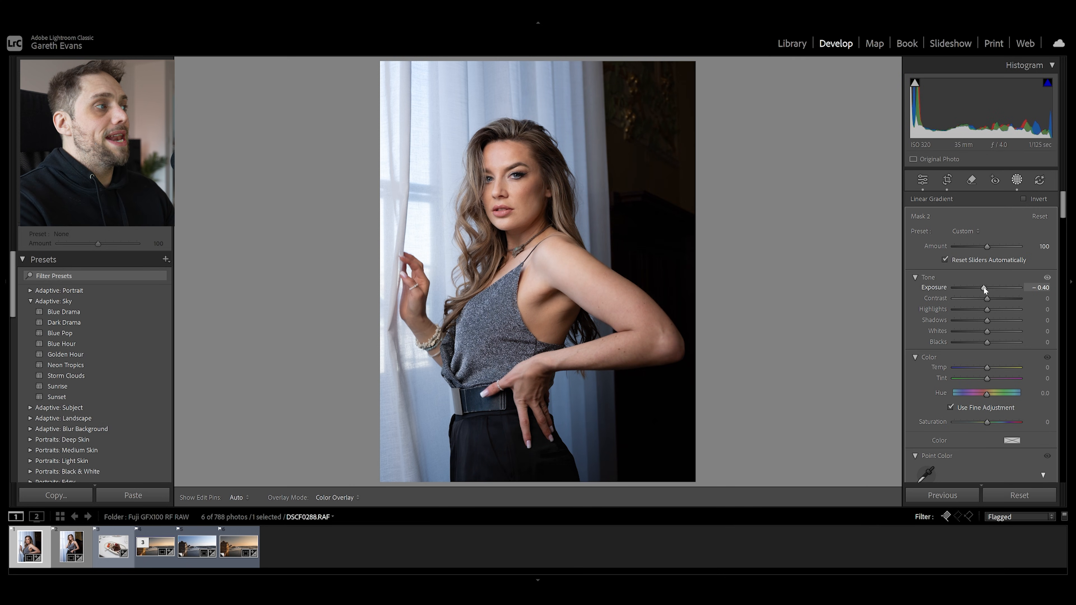
{"action": "right_click", "coordinate": [861, 104]}
{"action": "mouse_move", "coordinate": [899, 142]}
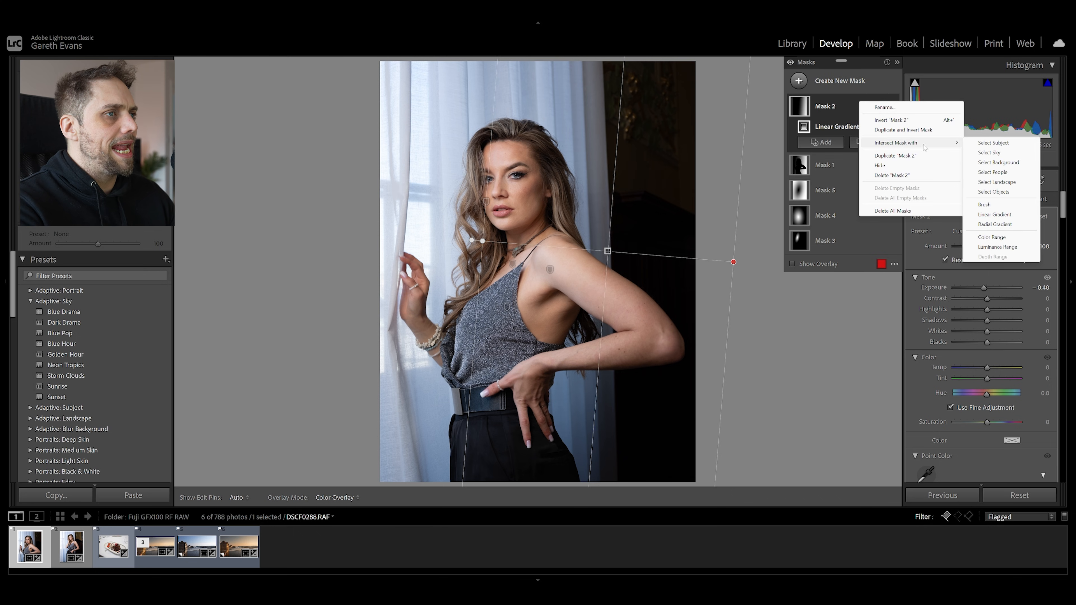
{"action": "left_click", "coordinate": [997, 145]}
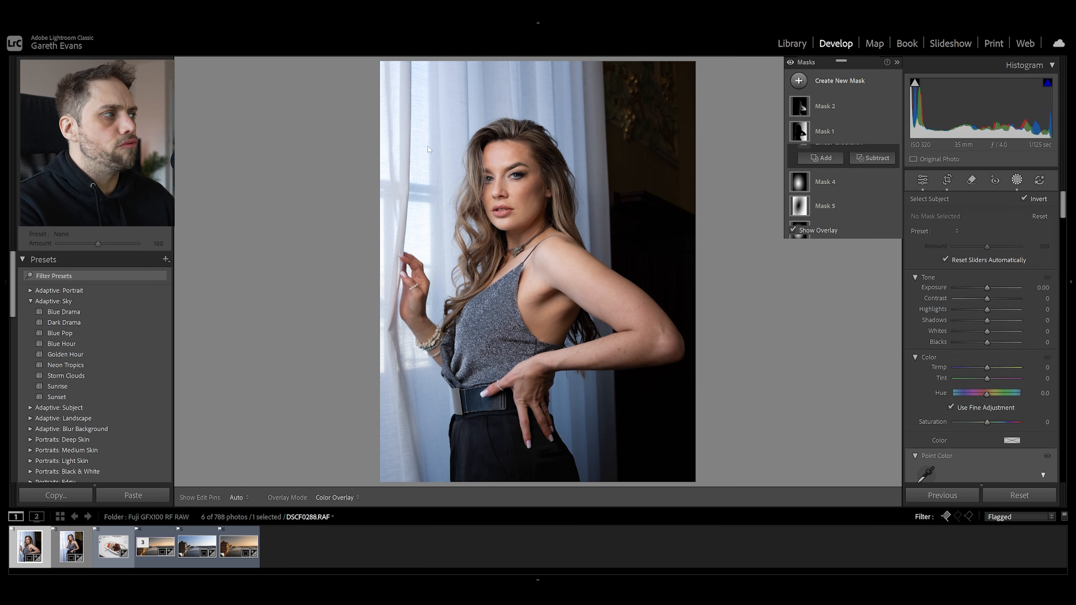
Draw a large radial gradient mask, center it on the window curtain, and rotate and widen it toward the woman
{"action": "key", "text": "shift+m"}
{"action": "left_click_drag", "start_coordinate": [426, 109], "coordinate": [576, 506]}
{"action": "left_click_drag", "start_coordinate": [479, 142], "coordinate": [451, 245]}
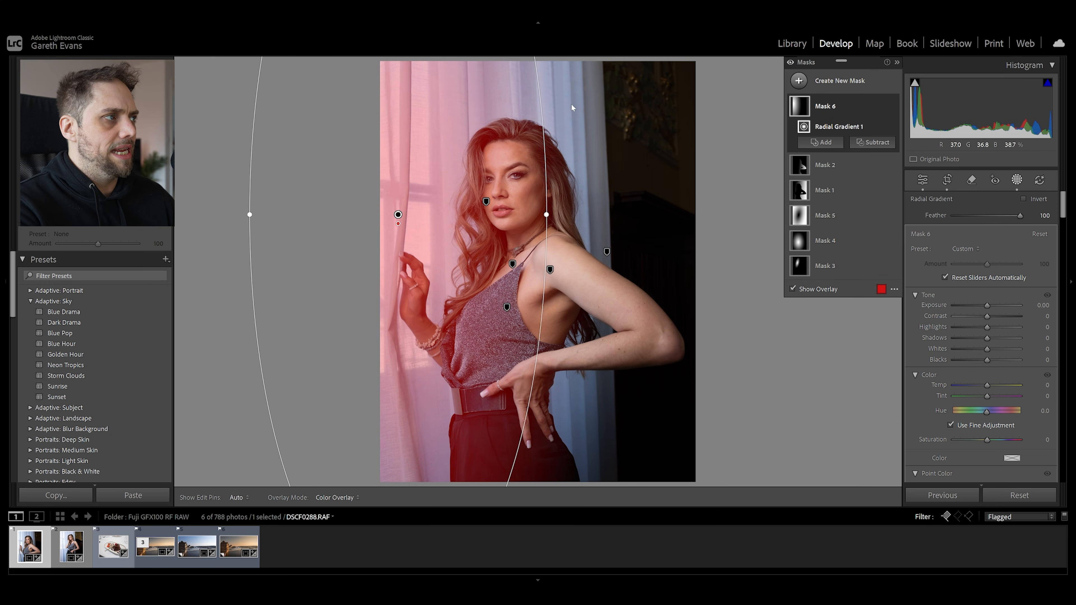
{"action": "left_click_drag", "start_coordinate": [572, 106], "coordinate": [593, 150]}
{"action": "left_click_drag", "start_coordinate": [542, 250], "coordinate": [559, 251]}
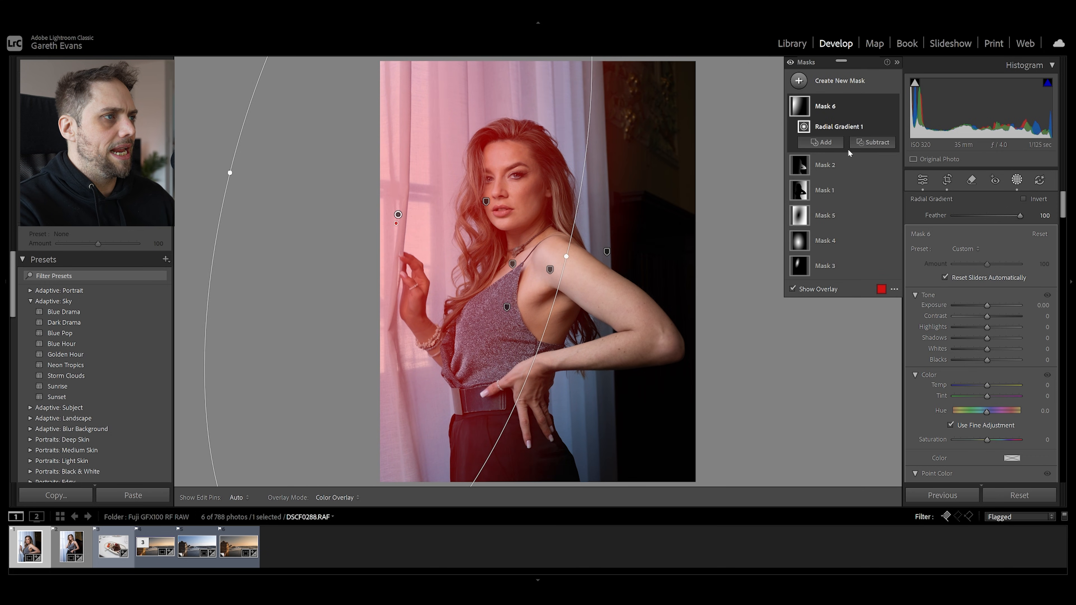
Raise the window radial mask's exposure slightly and set its dehaze to -13
{"action": "left_click_drag", "start_coordinate": [986, 306], "coordinate": [990, 308]}
{"action": "scroll", "coordinate": [927, 340], "scroll_direction": "down", "scroll_amount": 5}
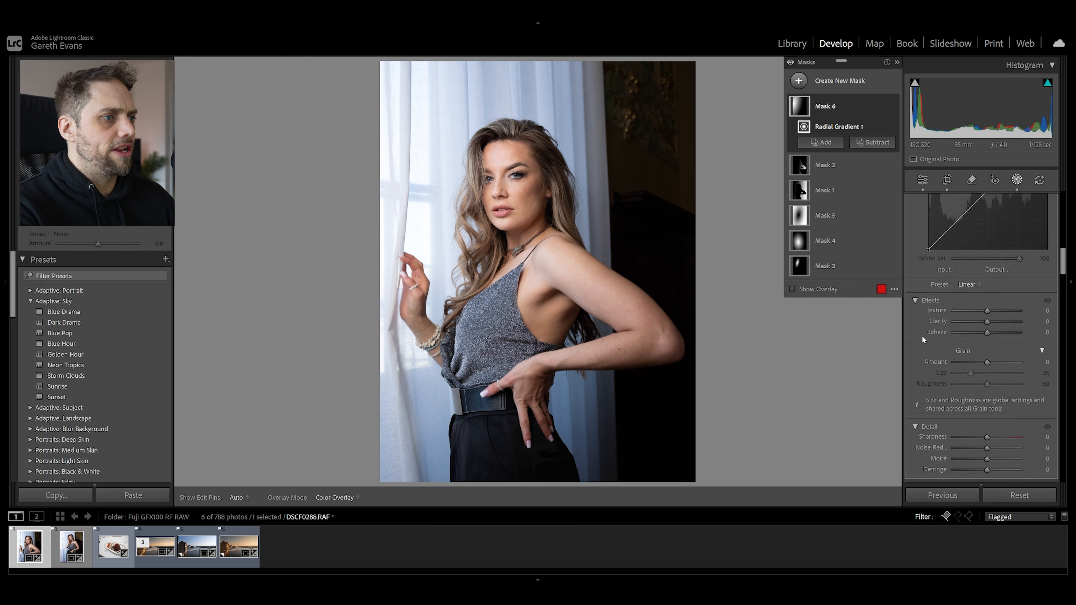
{"action": "scroll", "coordinate": [923, 338], "scroll_direction": "down", "scroll_amount": 2}
{"action": "left_click_drag", "start_coordinate": [985, 246], "coordinate": [982, 249]}
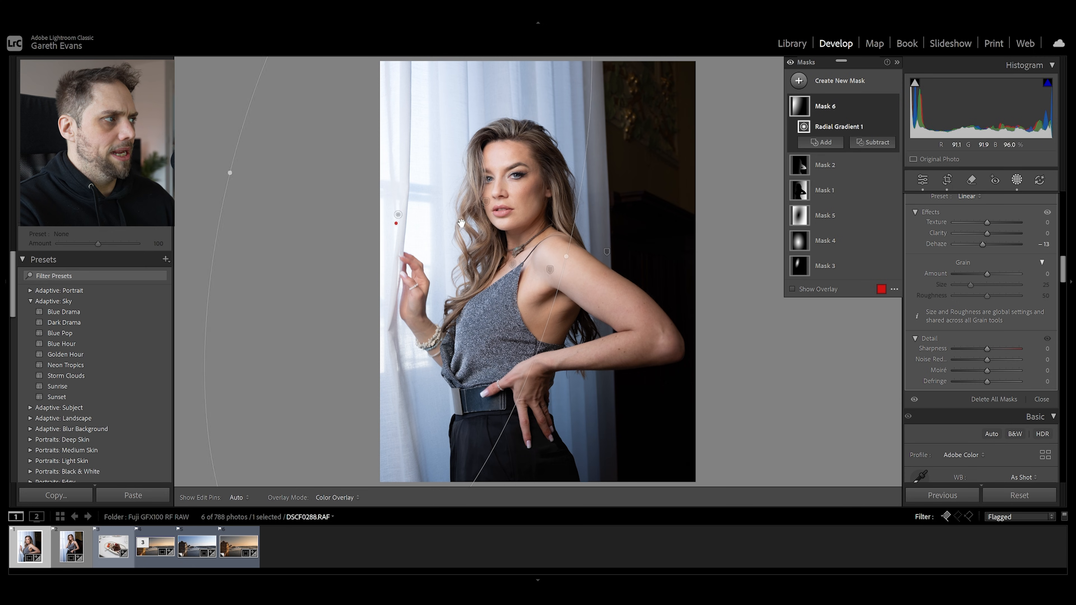
Draw a small radial gradient mask over the window-lit side of the woman's face and hair, adjusting its position, angle and size
{"action": "left_click", "coordinate": [834, 79]}
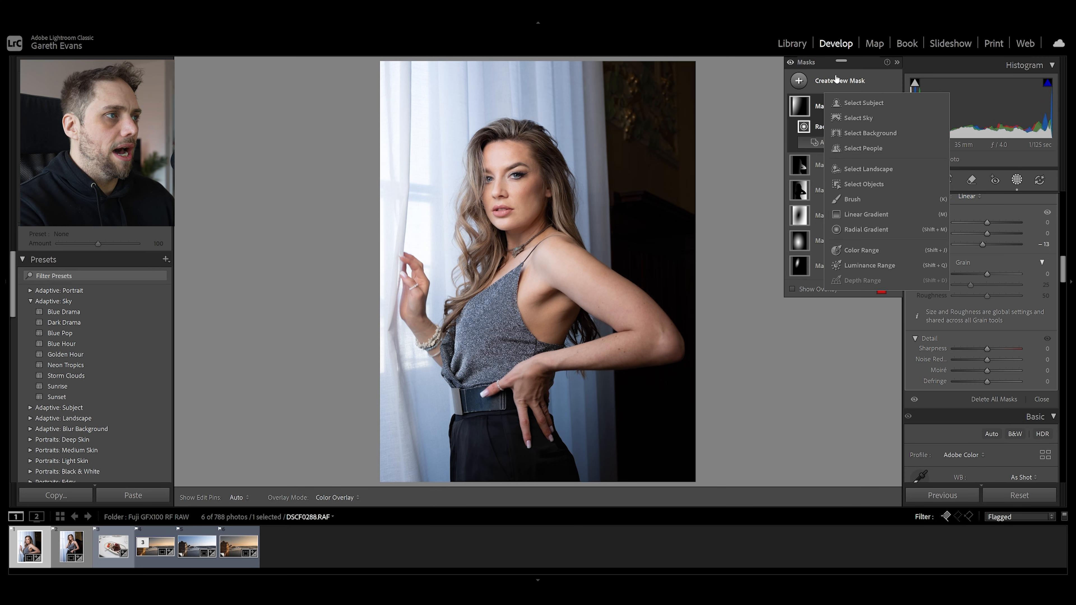
{"action": "left_click", "coordinate": [875, 230]}
{"action": "left_click_drag", "start_coordinate": [474, 149], "coordinate": [516, 237]}
{"action": "left_click_drag", "start_coordinate": [469, 172], "coordinate": [478, 206]}
{"action": "left_click_drag", "start_coordinate": [517, 124], "coordinate": [531, 132]}
{"action": "left_click_drag", "start_coordinate": [505, 170], "coordinate": [506, 169]}
Intersect the face radial mask with the subject and nudge the gradient toward the hair
{"action": "right_click", "coordinate": [860, 103]}
{"action": "mouse_move", "coordinate": [918, 145]}
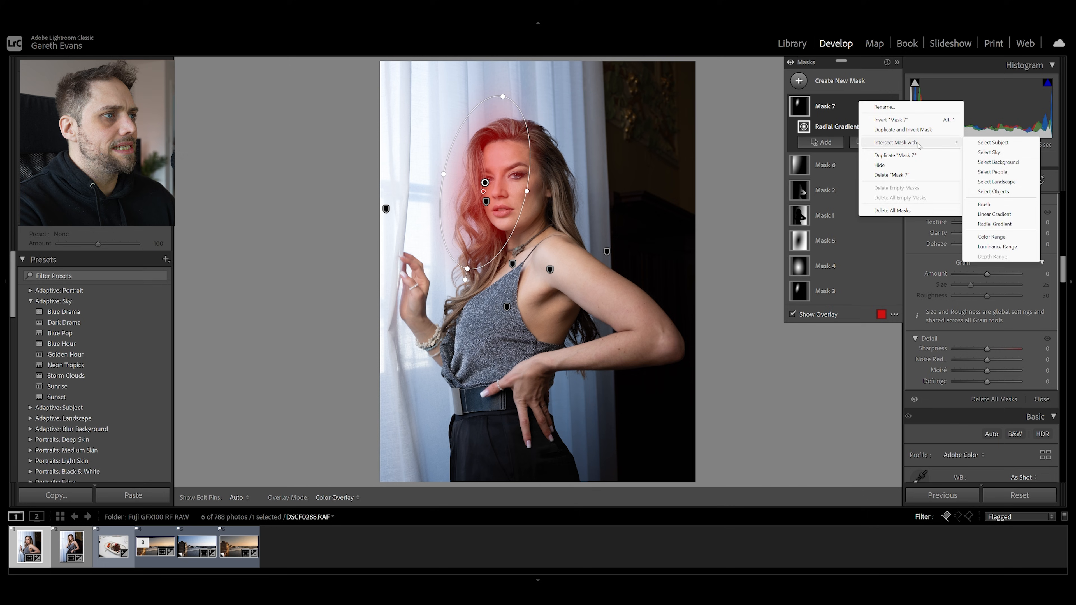
{"action": "left_click", "coordinate": [993, 142]}
{"action": "mouse_move", "coordinate": [485, 182]}
{"action": "left_mouse_down"}
{"action": "mouse_move", "coordinate": [470, 181]}
{"action": "mouse_move", "coordinate": [480, 187]}
{"action": "left_mouse_up"}
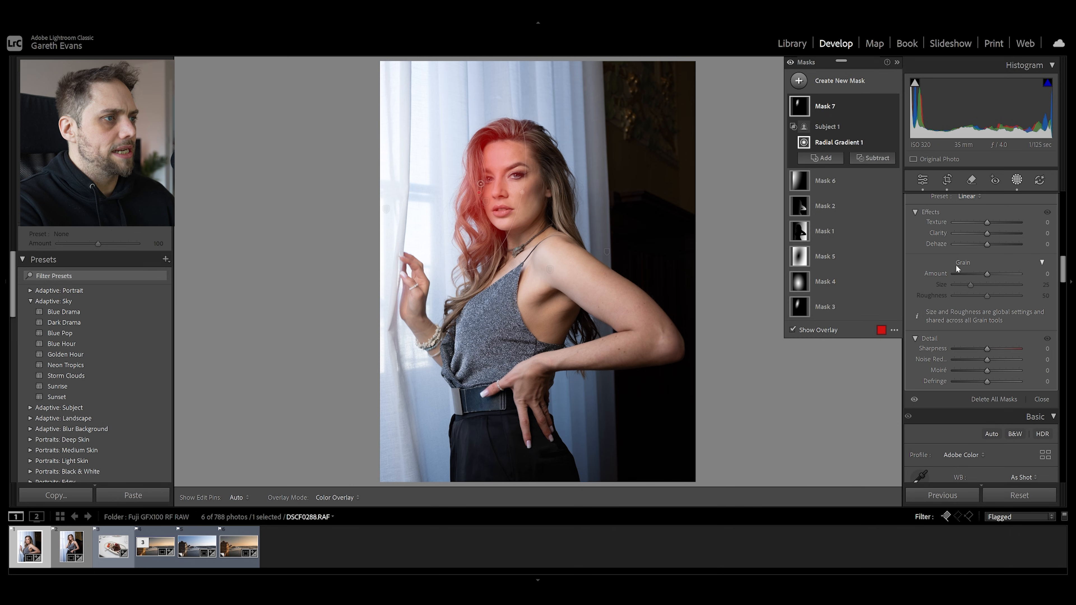
Set the face radial mask's dehaze to about -4 and its exposure to 0.26
{"action": "left_click_drag", "start_coordinate": [984, 245], "coordinate": [983, 245]}
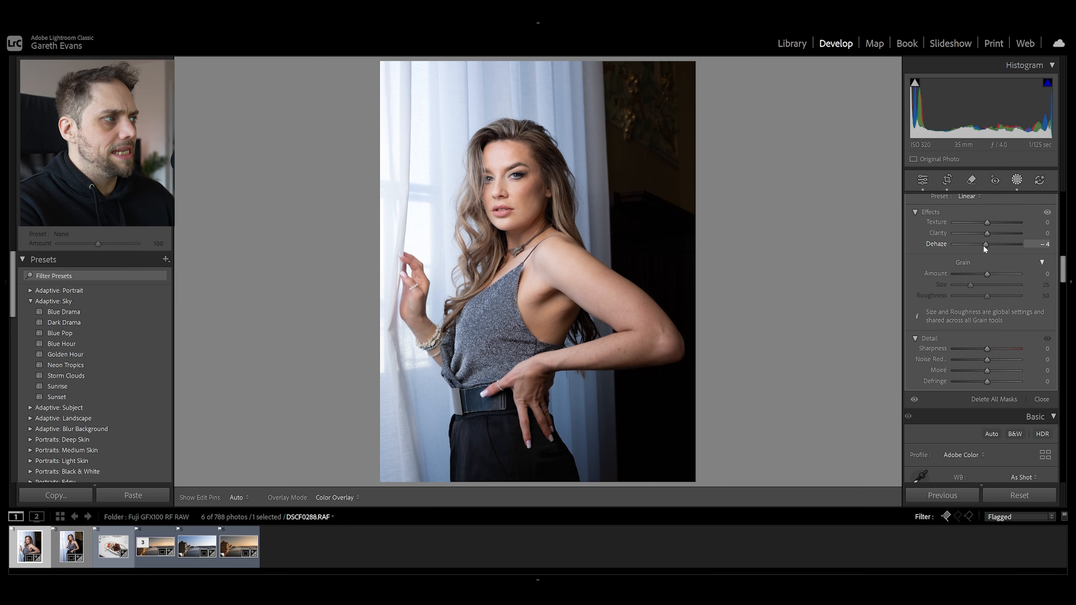
{"action": "scroll", "coordinate": [938, 278], "scroll_direction": "up", "scroll_amount": 6}
{"action": "left_click_drag", "start_coordinate": [992, 303], "coordinate": [990, 300]}
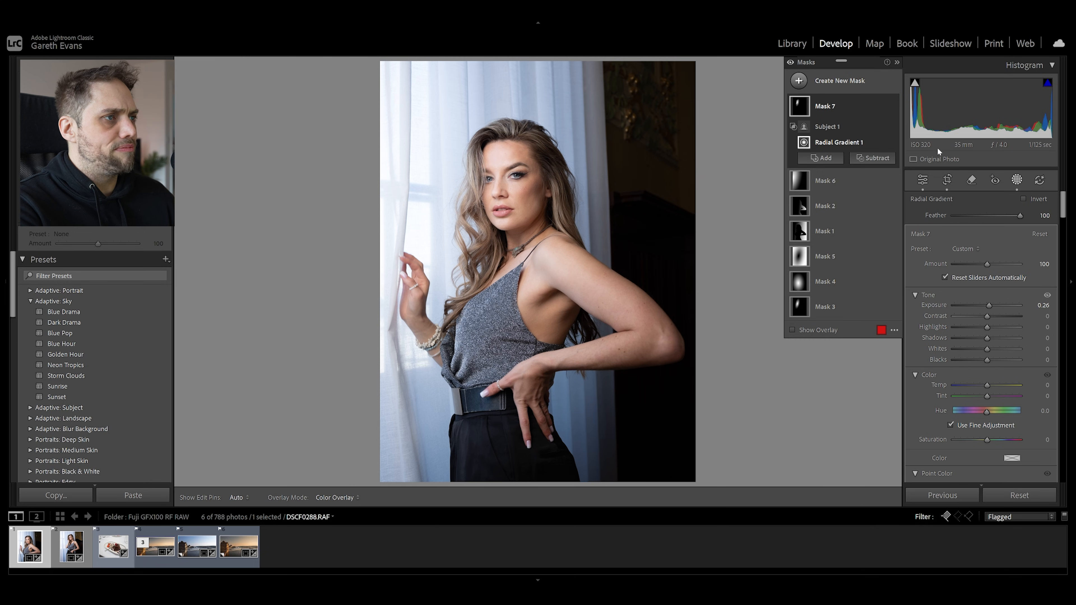
Return to the global edit settings and set the portrait's overall exposure to -0.13
{"action": "left_click", "coordinate": [924, 180]}
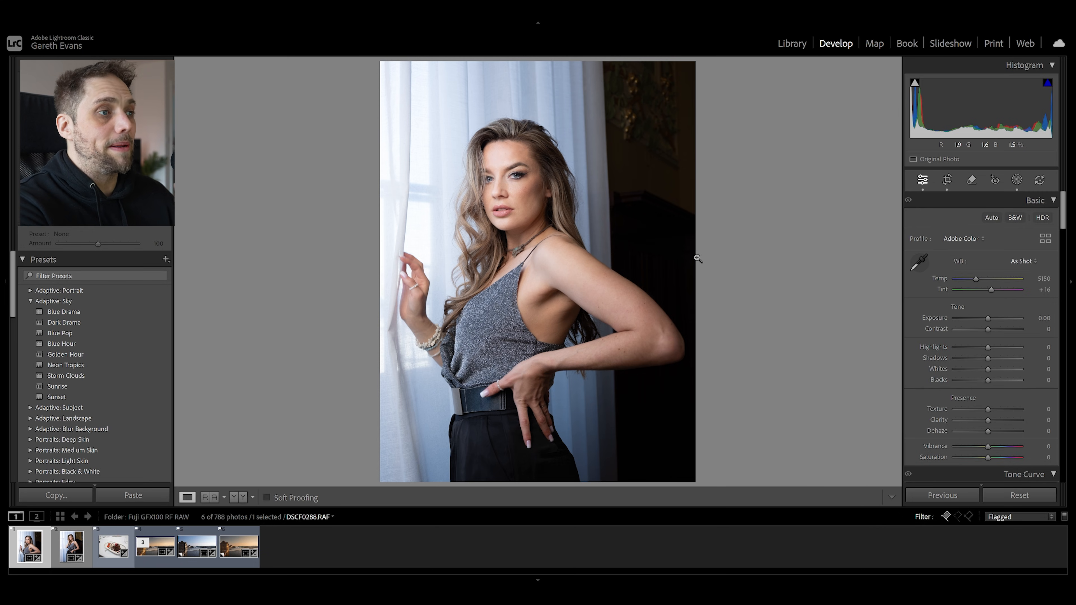
{"action": "left_click_drag", "start_coordinate": [988, 323], "coordinate": [986, 323]}
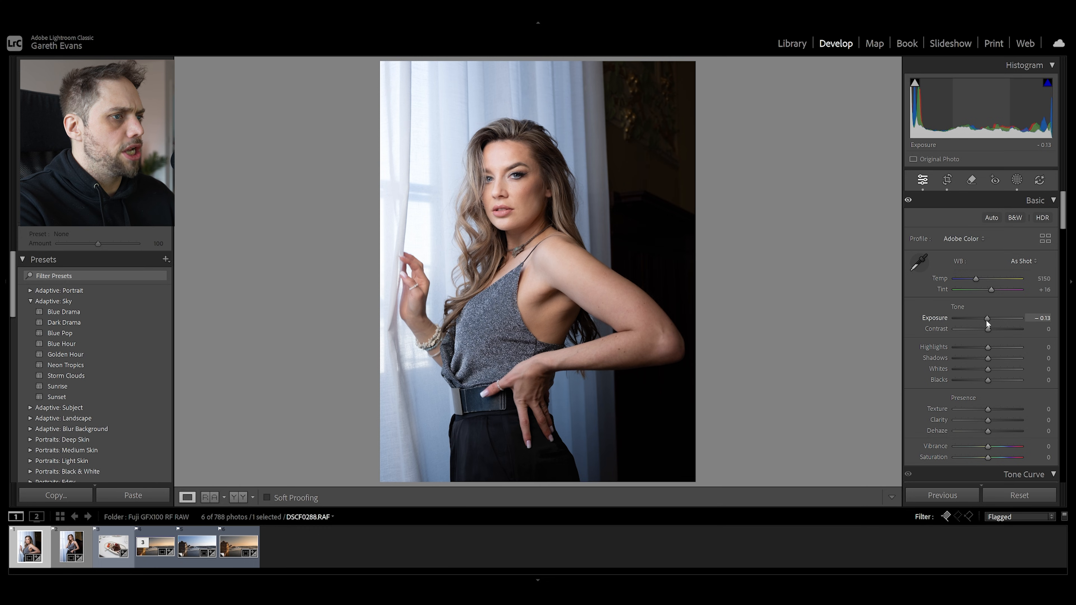